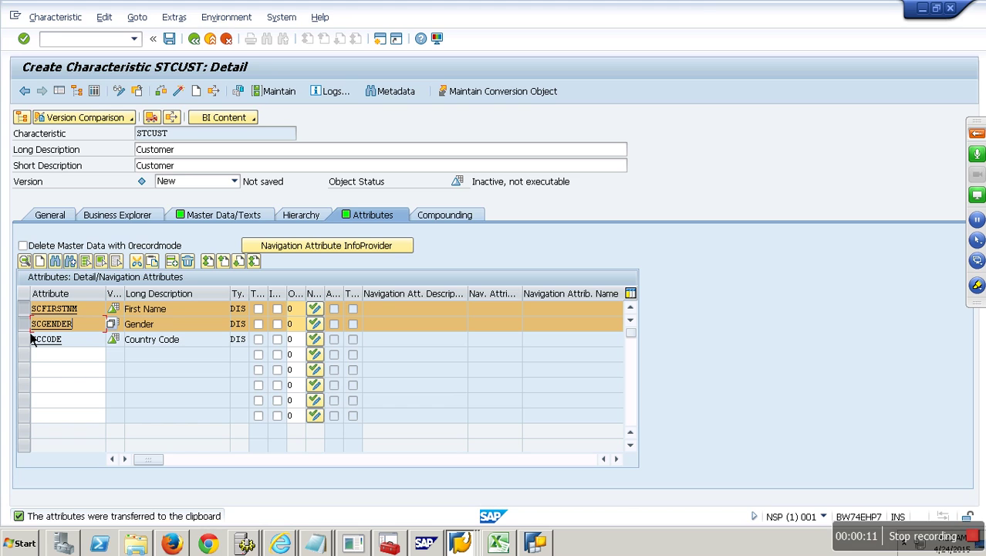
# Make the Country Code attribute SCCODE time-dependent and activate the STCUST characteristic
pyautogui.moveTo(69, 344); pyautogui.dragTo(22, 343)
pyautogui.click(30, 324)
pyautogui.press('Up')
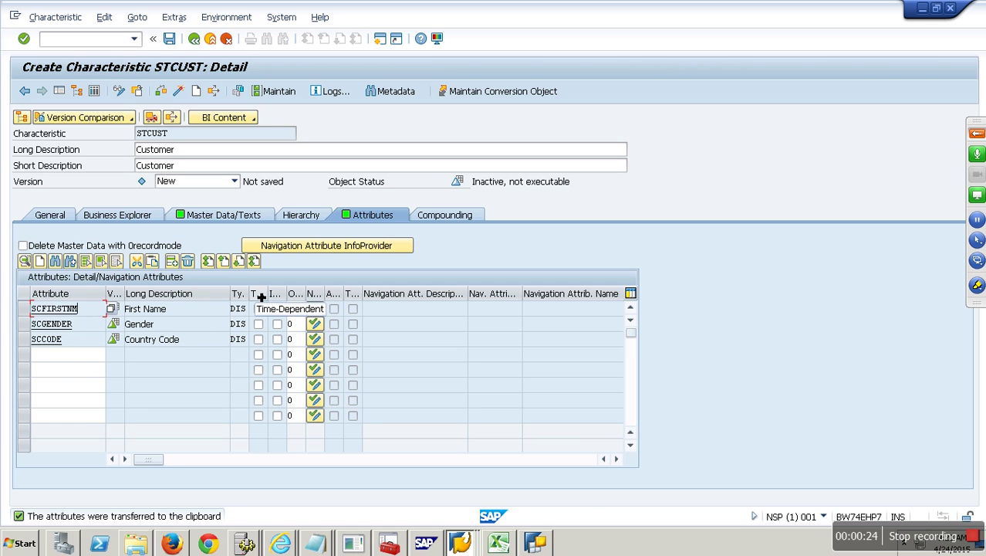
pyautogui.click(258, 340)
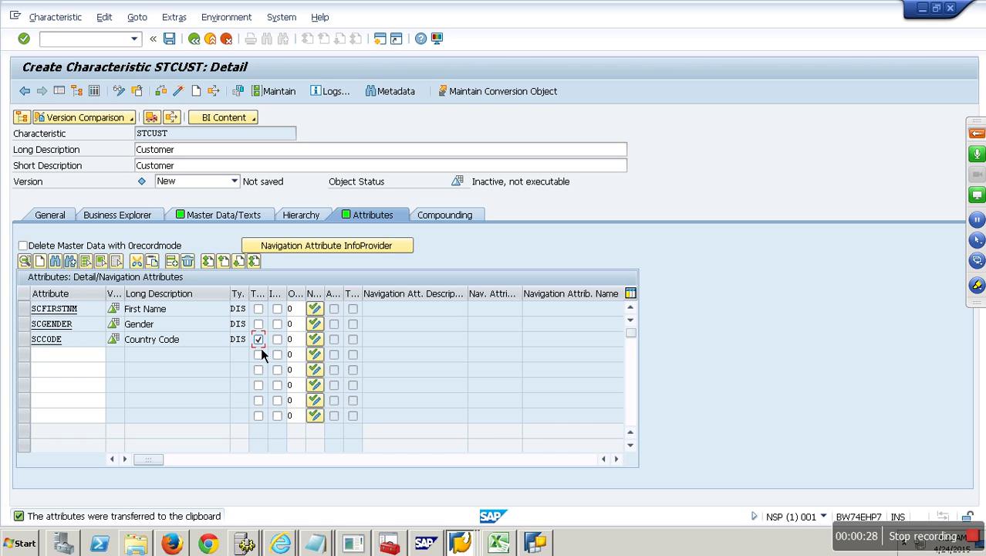
pyautogui.click(185, 97)
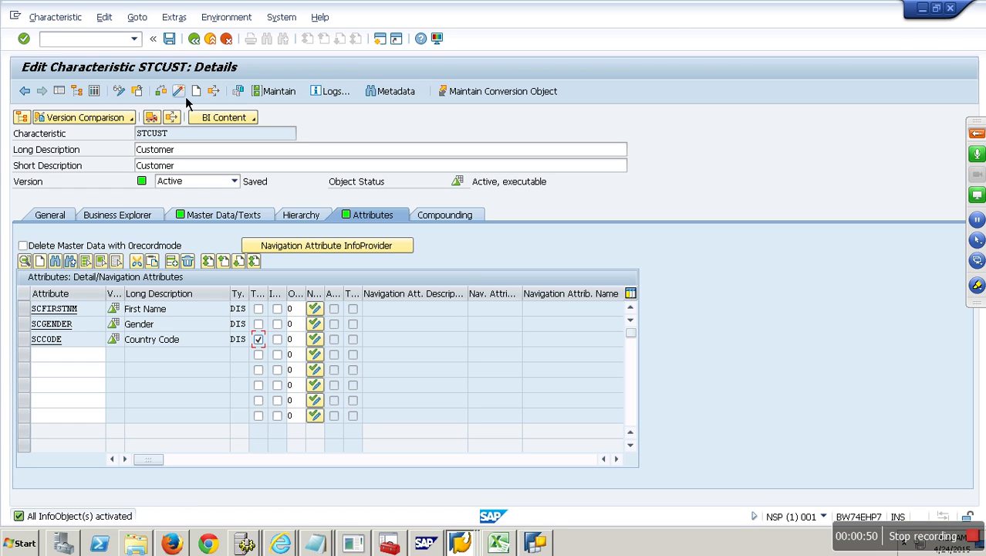
# Examine the generated master data tables of STCUST and the fields of the time-independent table /BIC/PSTCUST
pyautogui.click(292, 95)
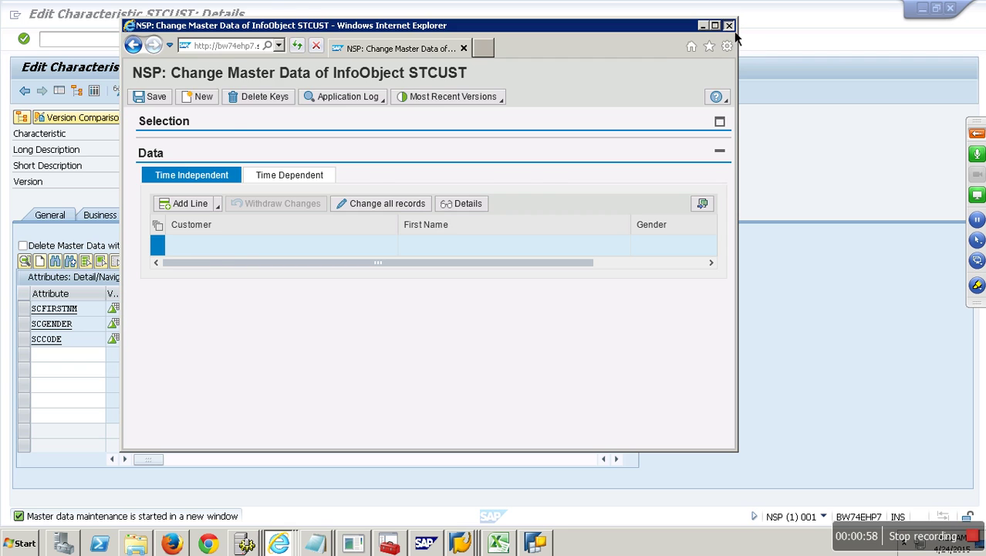
pyautogui.click(728, 25)
pyautogui.click(226, 216)
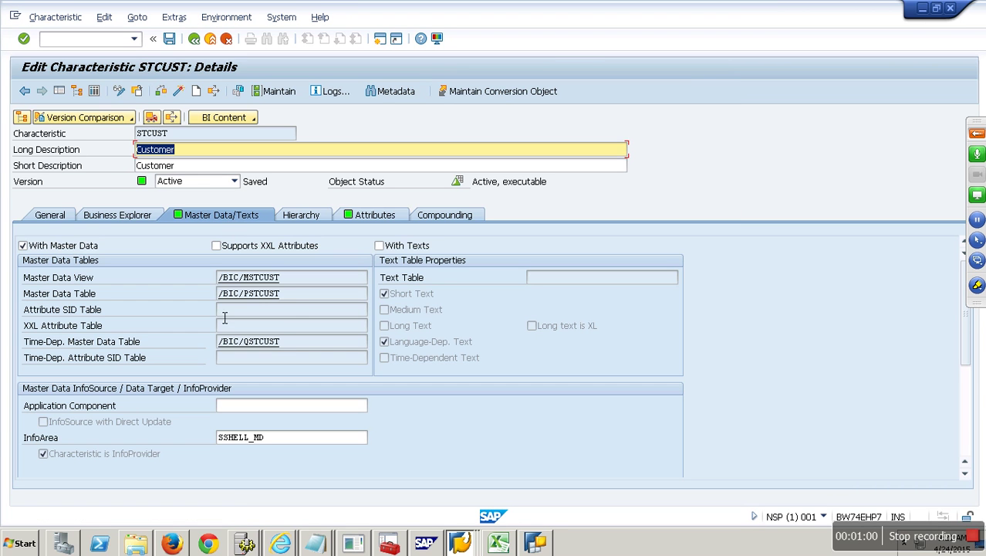
pyautogui.moveTo(294, 297); pyautogui.dragTo(207, 312)
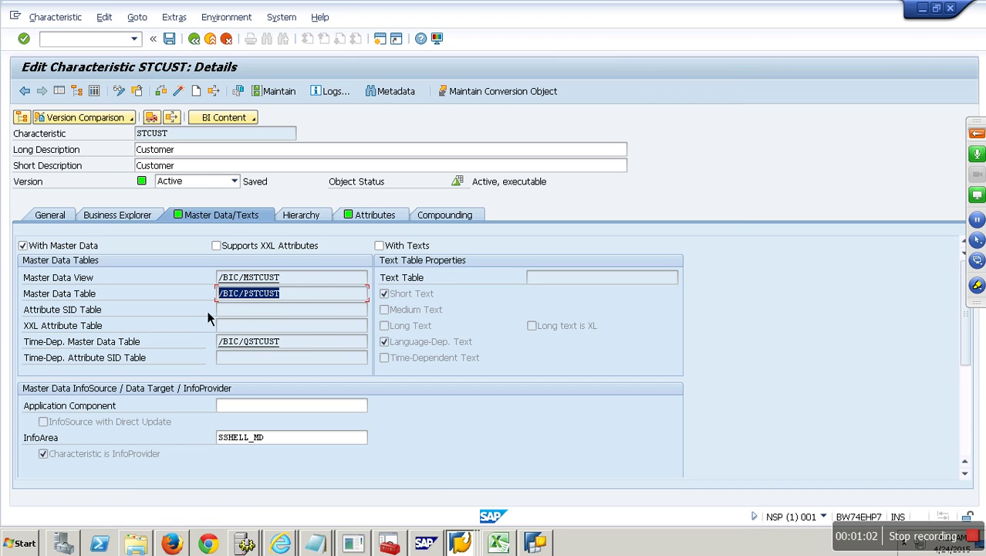
pyautogui.moveTo(304, 345); pyautogui.dragTo(183, 350)
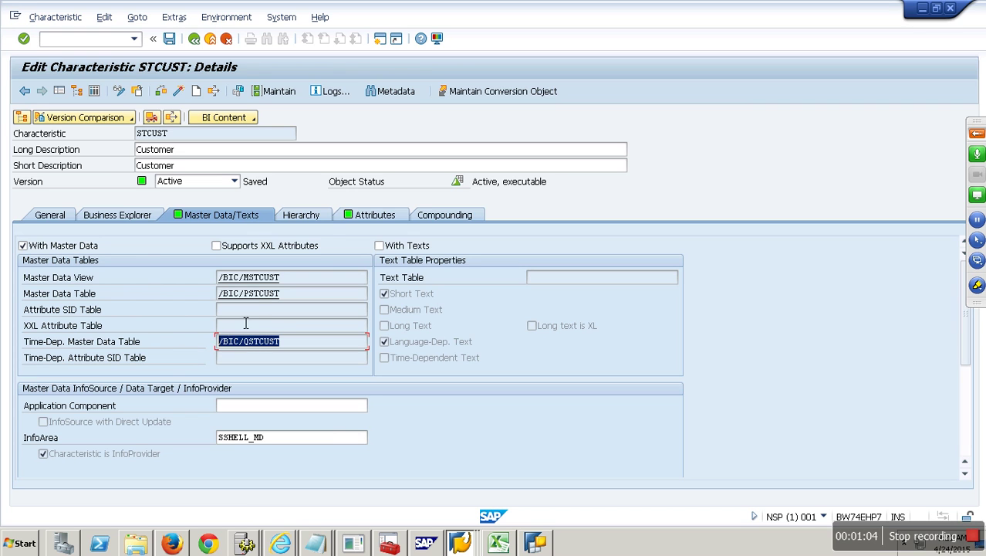
pyautogui.doubleClick(254, 299)
pyautogui.click(111, 265)
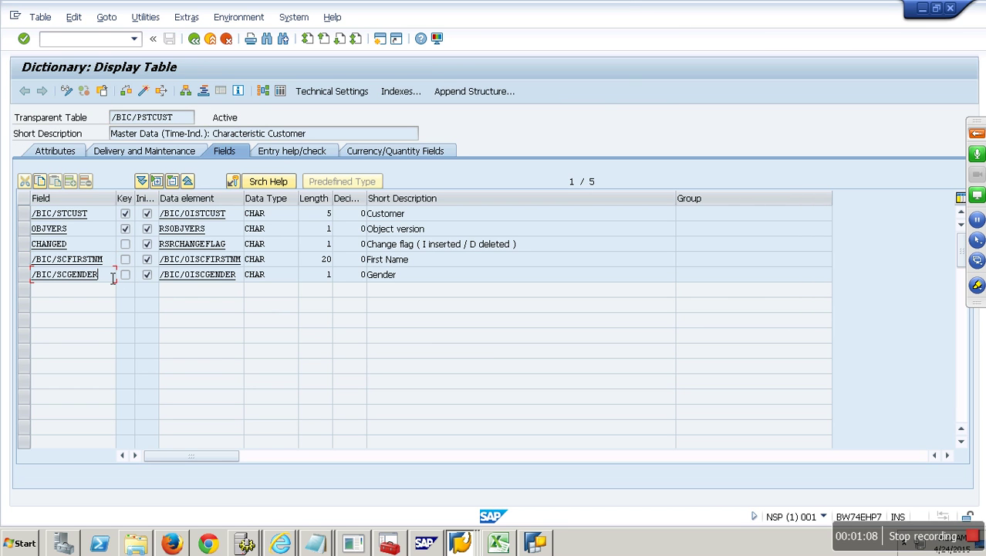
pyautogui.click(196, 41)
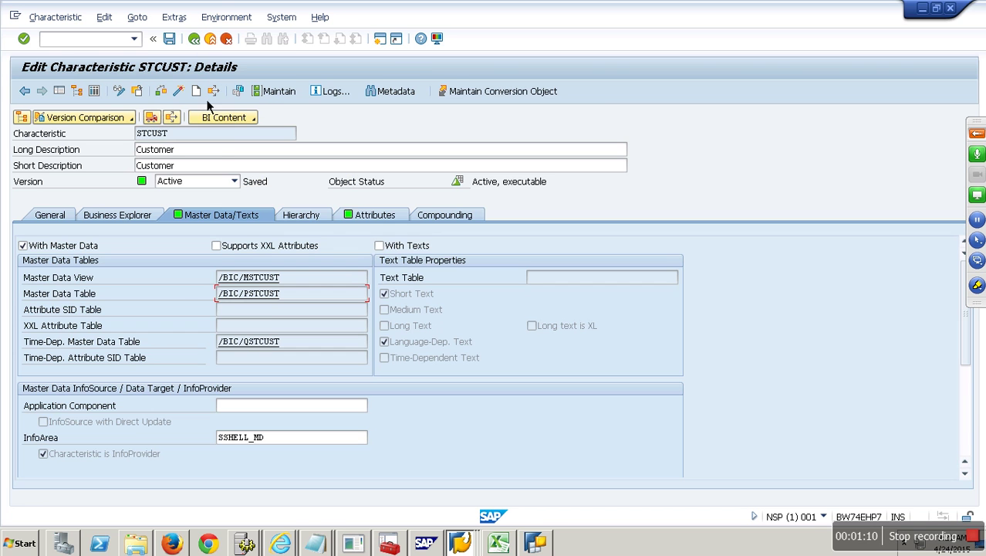
# Examine the fields of the time-dependent master data table /BIC/QSTCUST, especially DATETO, DATEFROM and /BIC/SCCODE
pyautogui.doubleClick(272, 343)
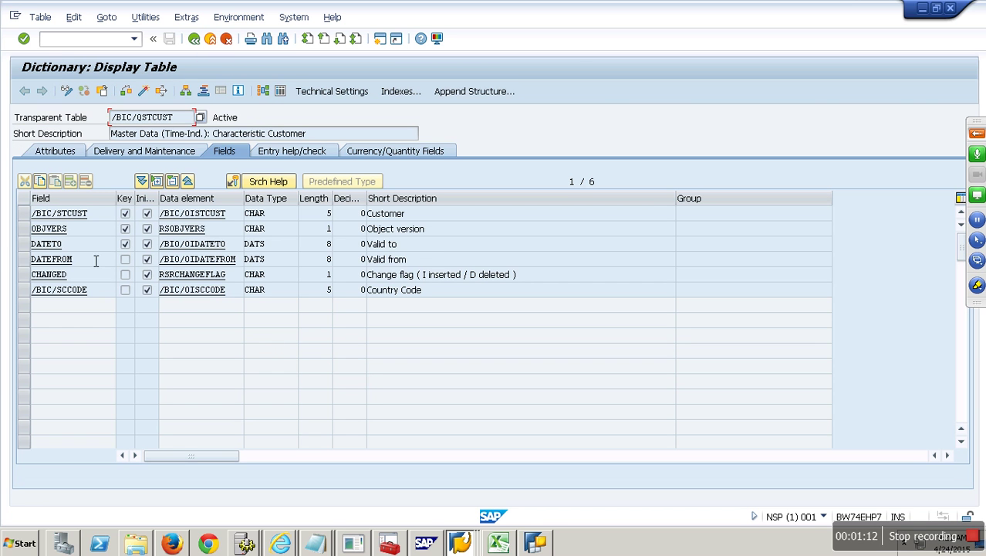
pyautogui.click(23, 244)
pyautogui.click(23, 258)
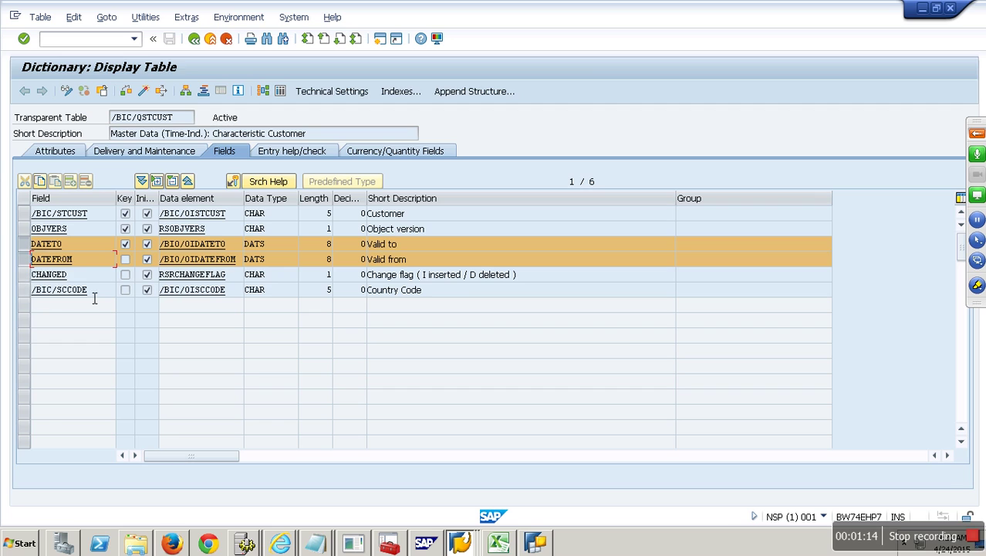
pyautogui.moveTo(100, 294); pyautogui.dragTo(32, 290)
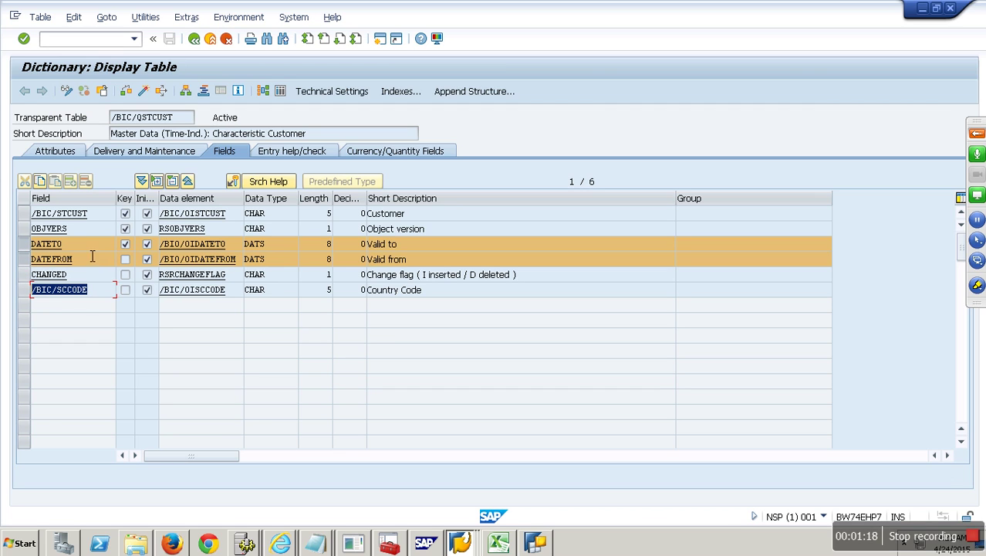
pyautogui.doubleClick(60, 244)
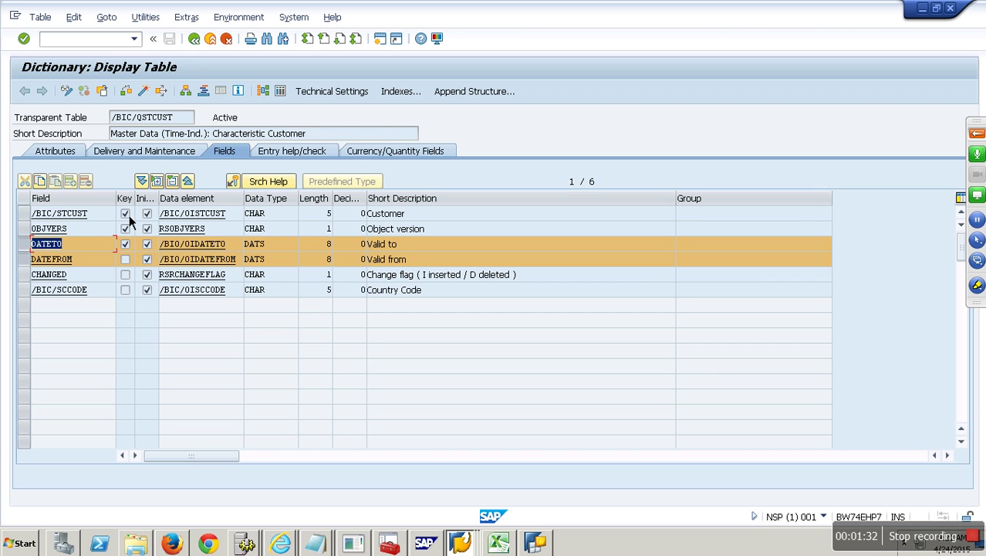
pyautogui.press('F3')
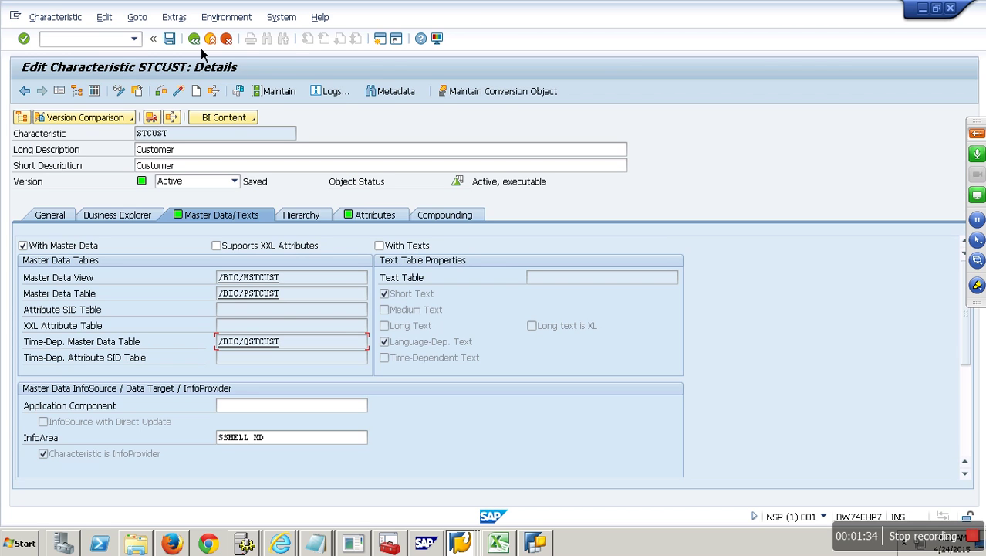
# Look up the details of the SCCODE attribute in the attribute list and close them
pyautogui.click(374, 215)
pyautogui.doubleClick(77, 342)
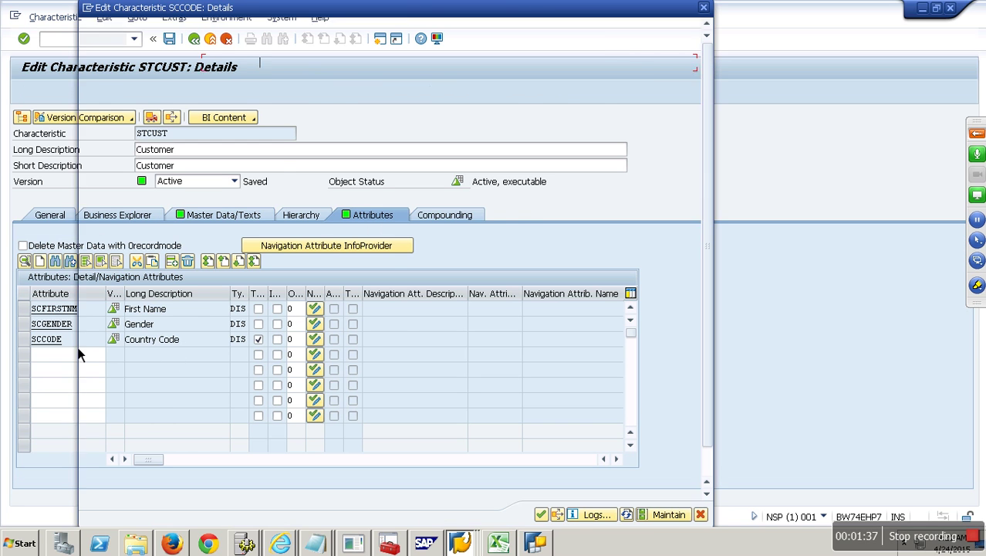
pyautogui.click(701, 515)
# Open master data maintenance for STCUST and add a time-independent record with the customer's number, first name and gender M
pyautogui.click(275, 92)
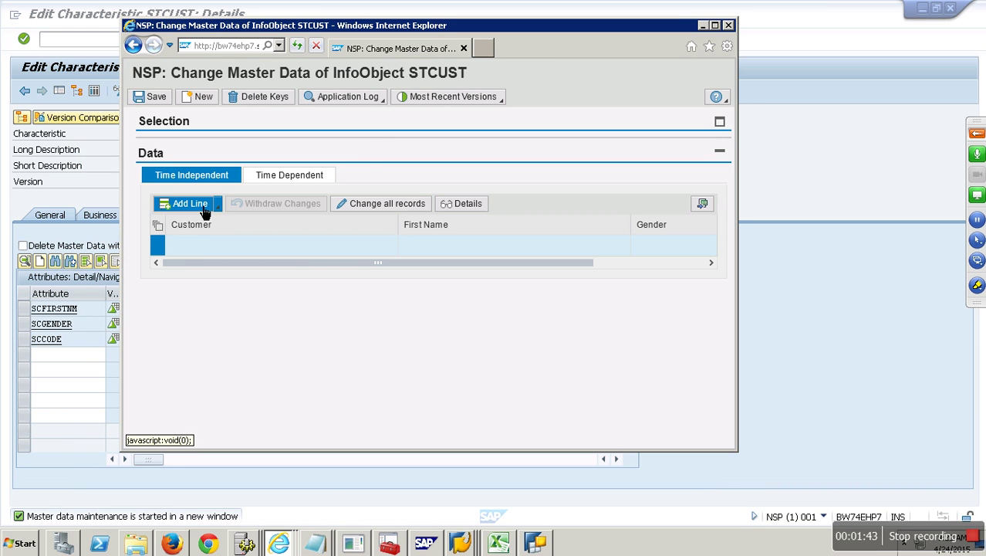
pyautogui.click(203, 209)
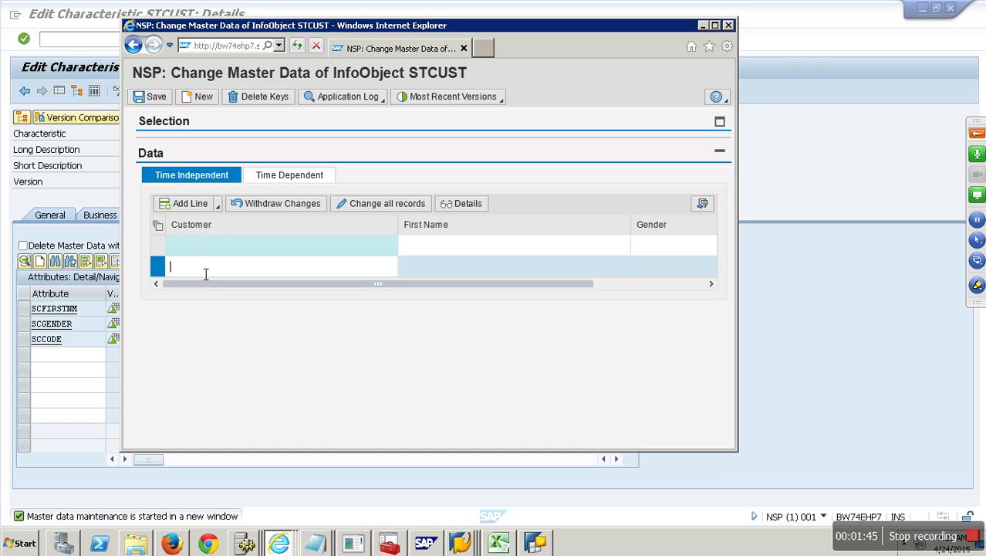
pyautogui.write('C100')
pyautogui.press('Tab')
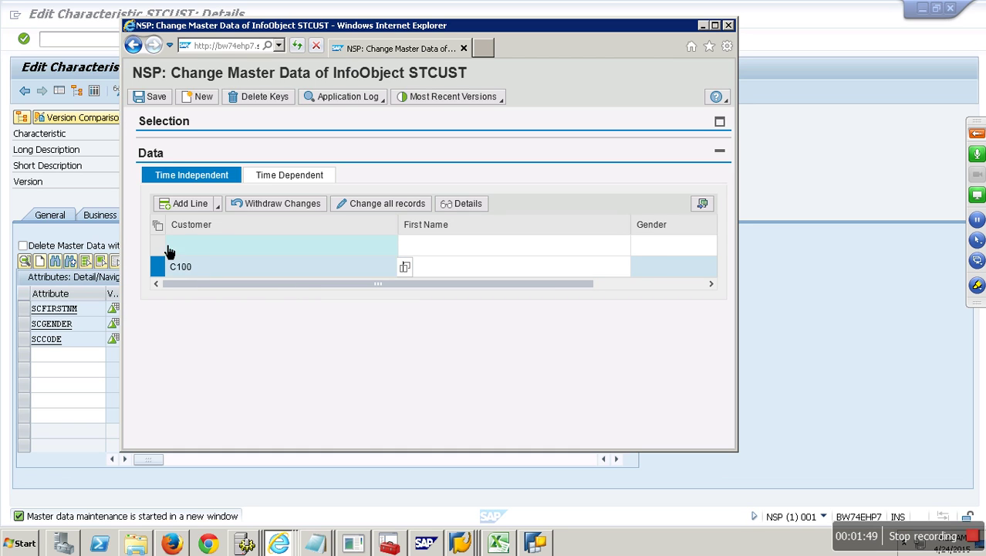
pyautogui.write('PRATAP')
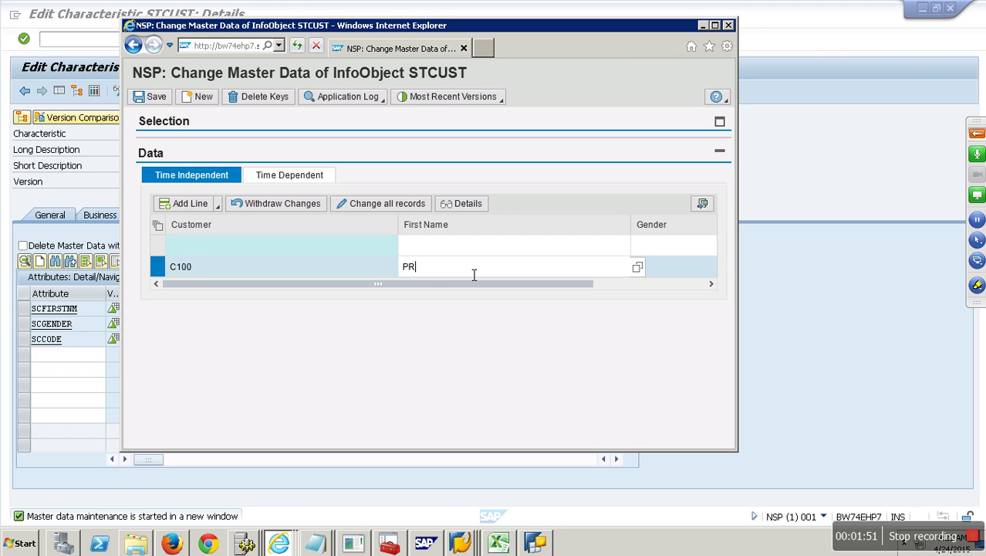
pyautogui.press('Tab')
pyautogui.write('M')
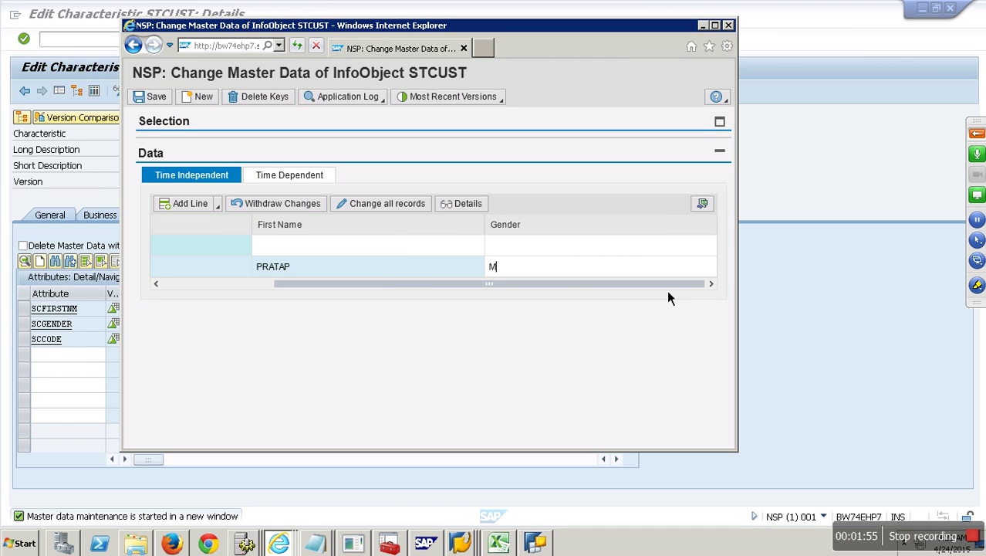
pyautogui.click(700, 295)
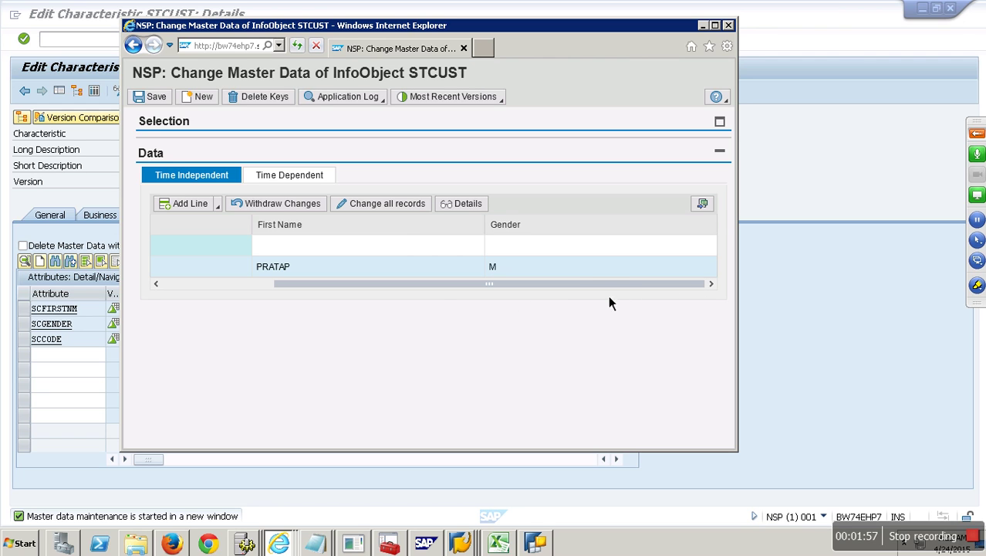
# Add a line to the time-dependent data and enter the same customer's number
pyautogui.click(286, 182)
pyautogui.click(190, 180)
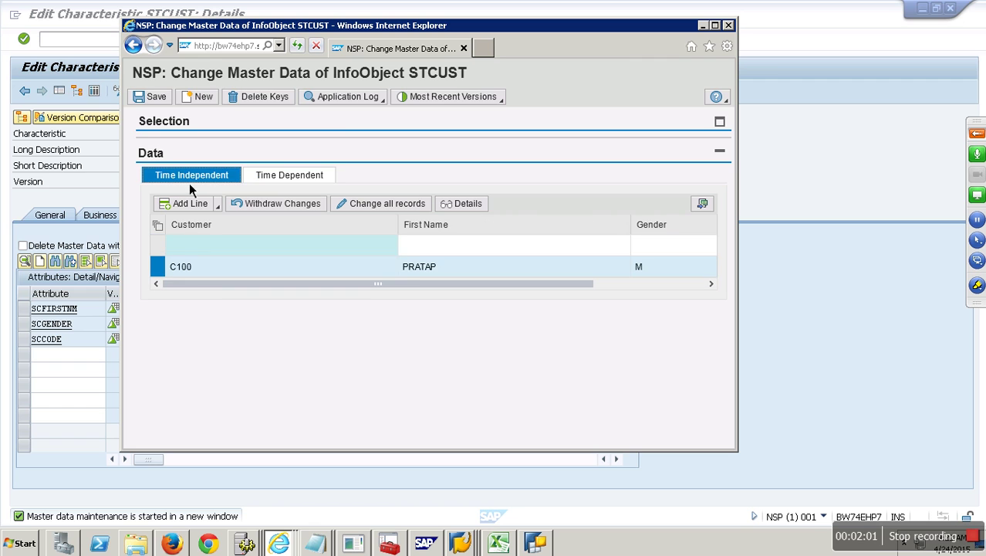
pyautogui.click(295, 180)
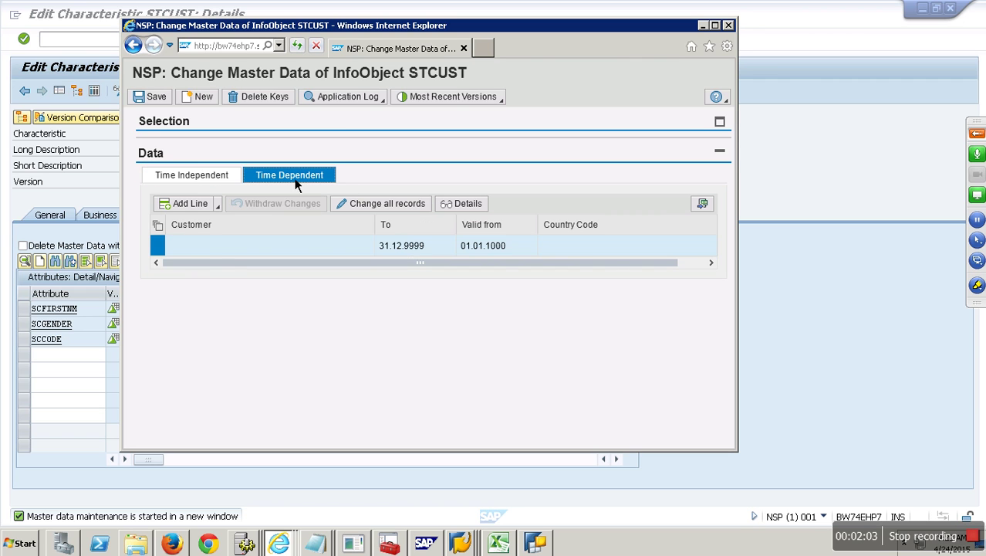
pyautogui.click(186, 203)
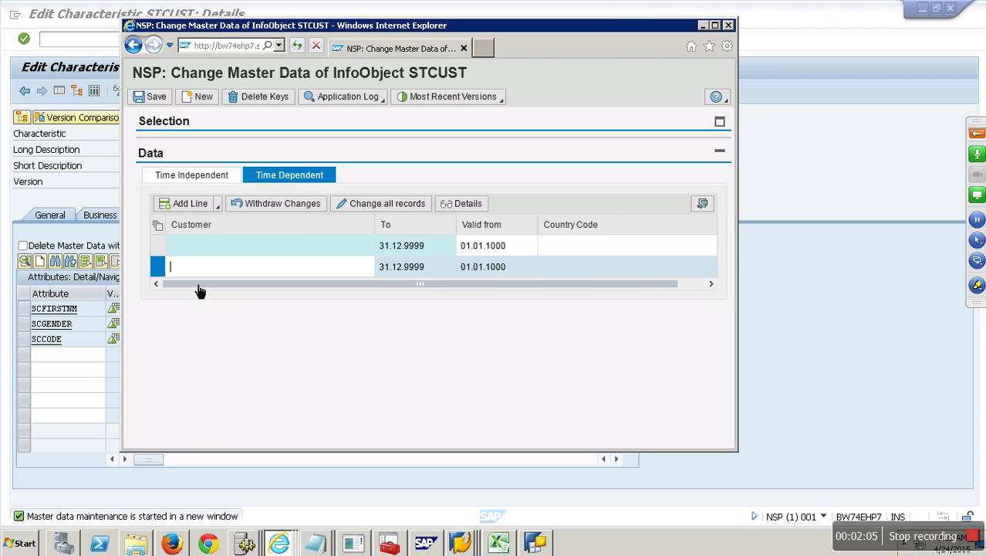
pyautogui.write('C100')
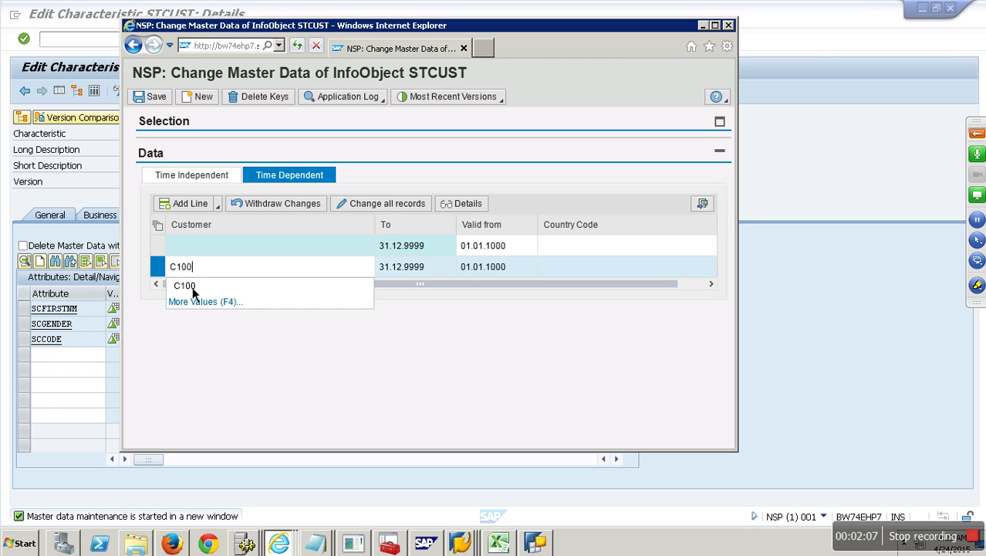
pyautogui.press('Tab')
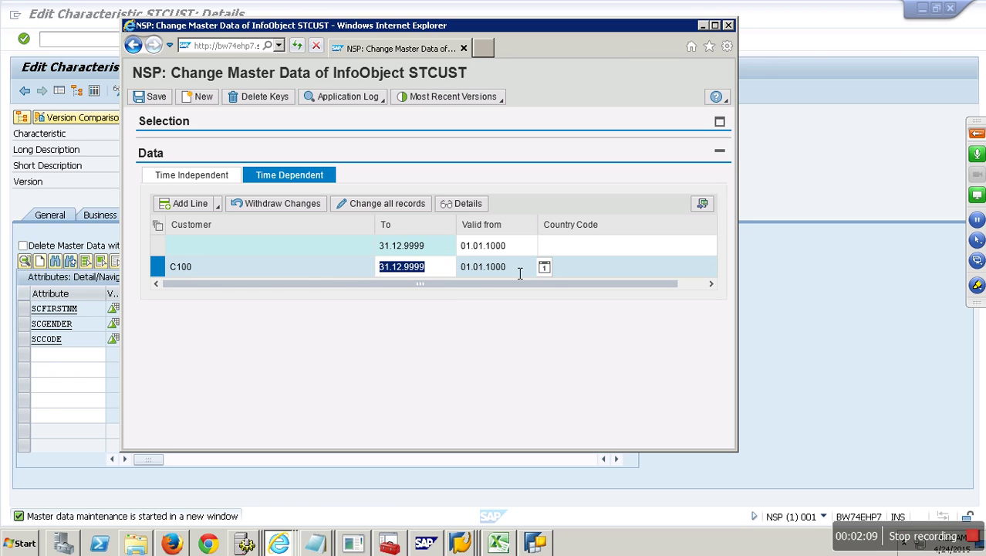
# Set the Valid from date of the customer's time-dependent record to 01.01.2014
pyautogui.click(520, 271)
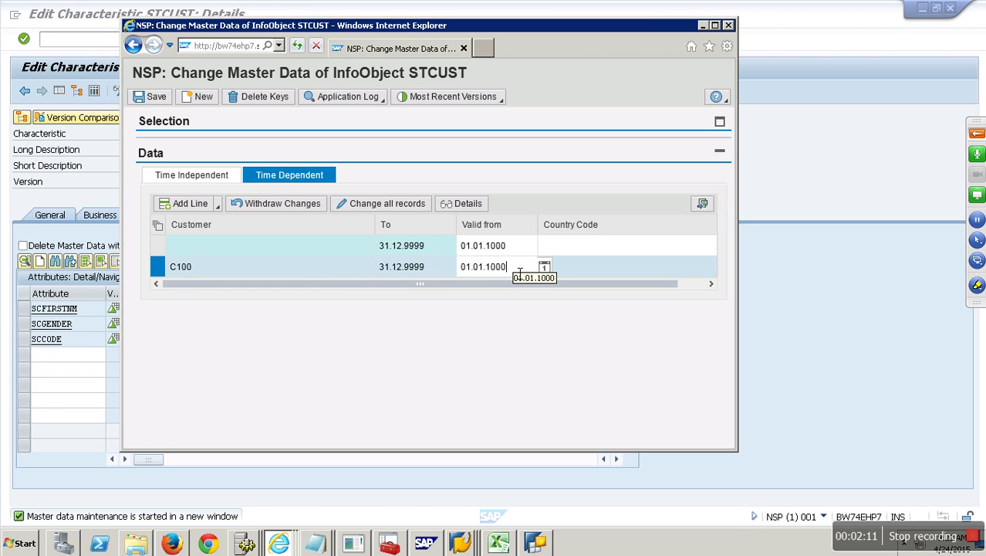
pyautogui.moveTo(519, 272); pyautogui.dragTo(459, 270)
pyautogui.press('BackSpace')
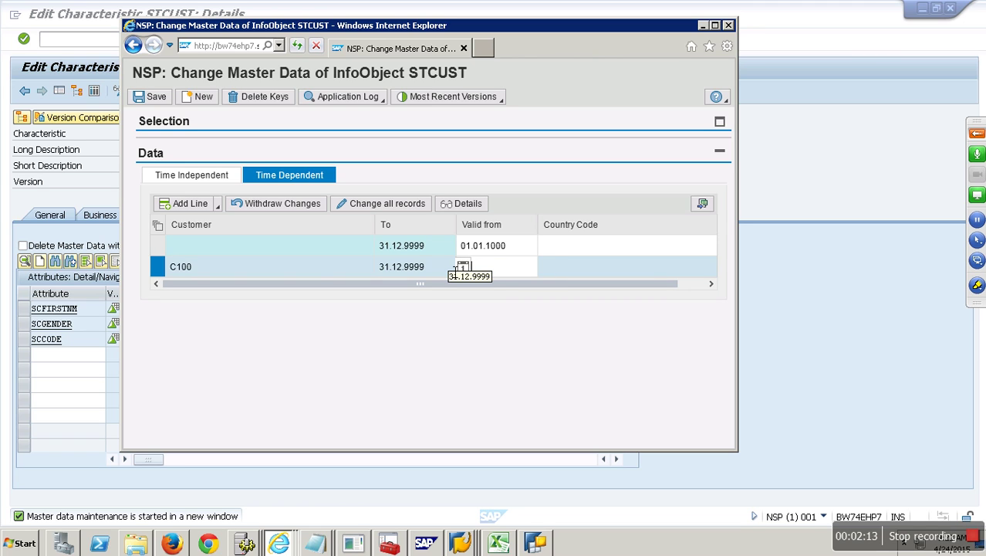
pyautogui.write('01.01.2010')
pyautogui.click(437, 270)
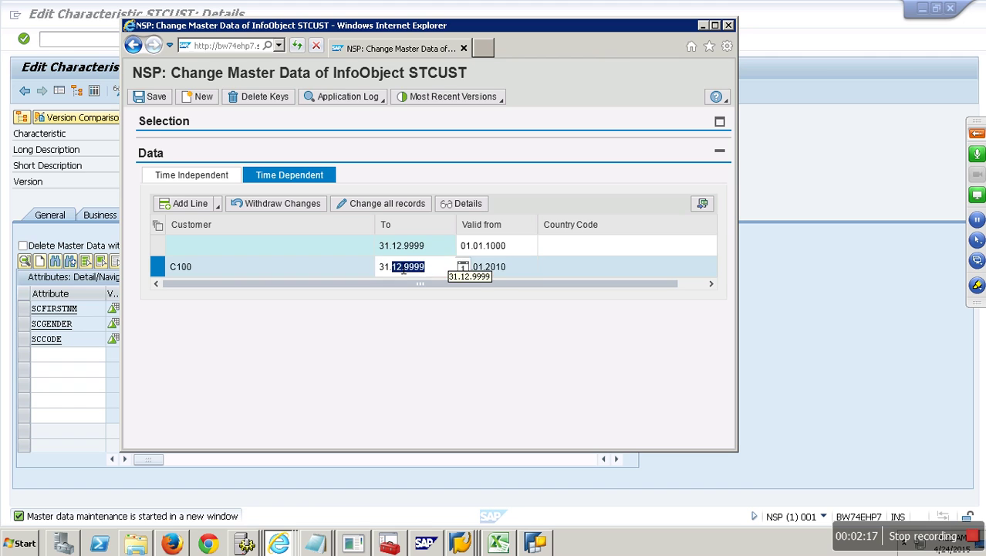
pyautogui.press('Tab')
pyautogui.press('Tab')
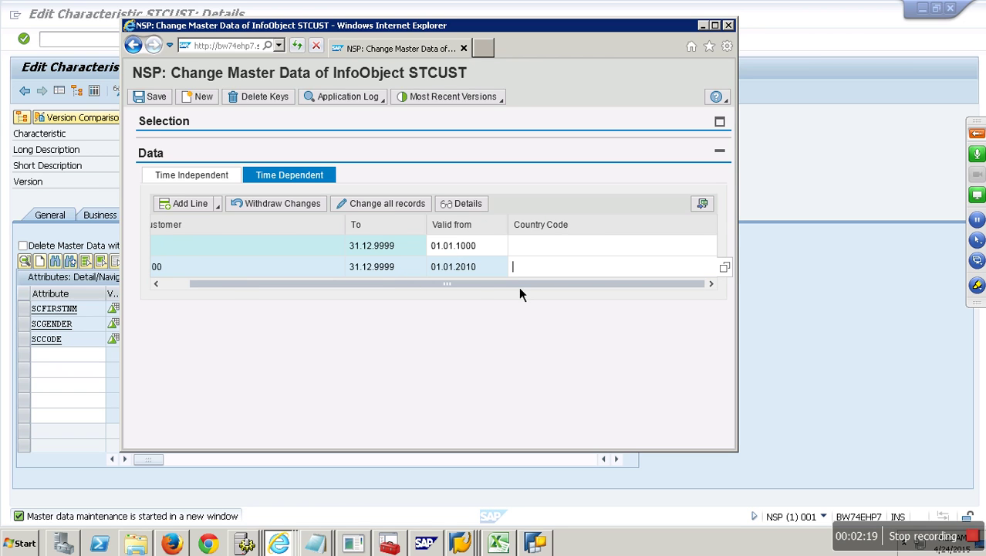
pyautogui.click(493, 268)
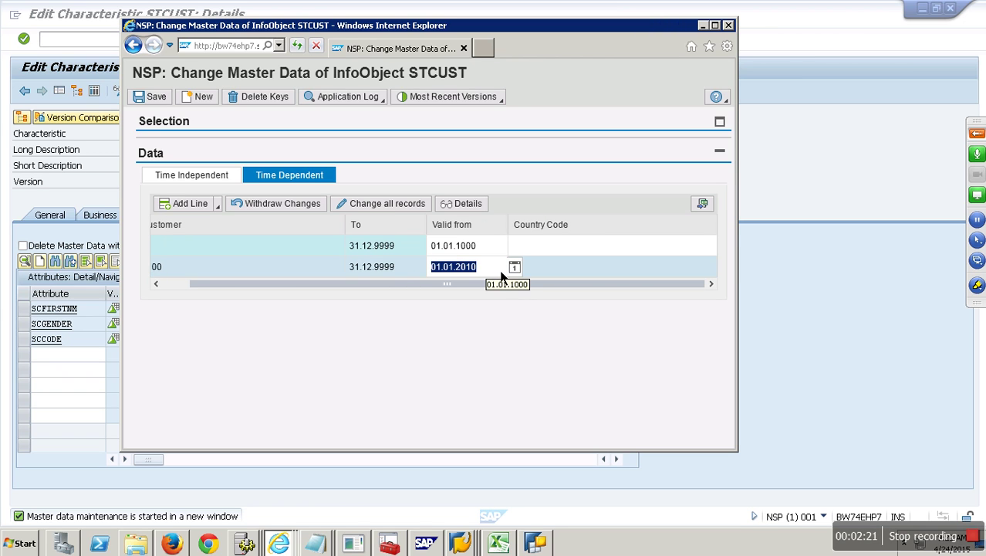
pyautogui.press('BackSpace')
pyautogui.write('4')
# Set the time-dependent record's To date to 31.12.2014 and its country code to US
pyautogui.click(407, 270)
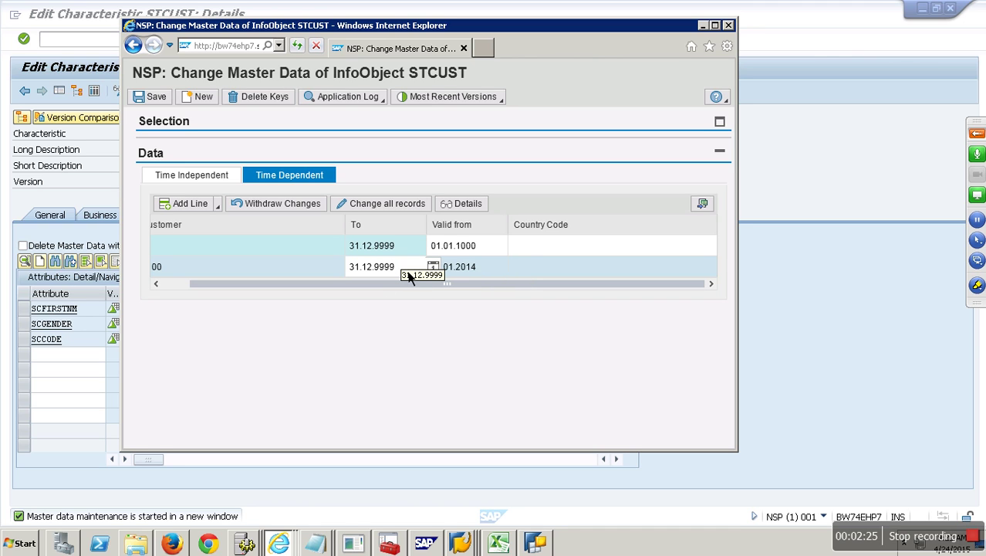
pyautogui.press('BackSpace')
pyautogui.press('BackSpace')
pyautogui.press('BackSpace')
pyautogui.press('BackSpace')
pyautogui.write('2014')
pyautogui.click(548, 269)
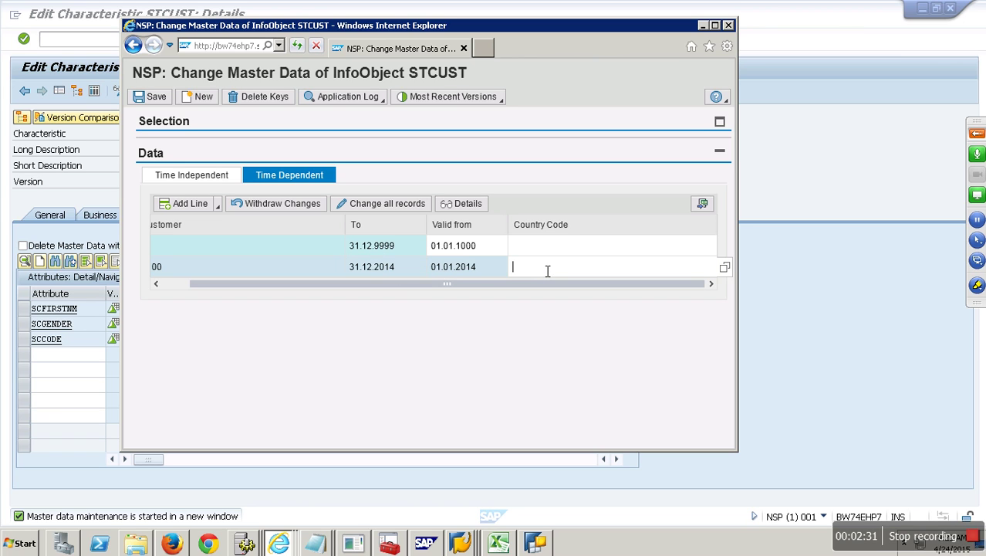
pyautogui.write('US')
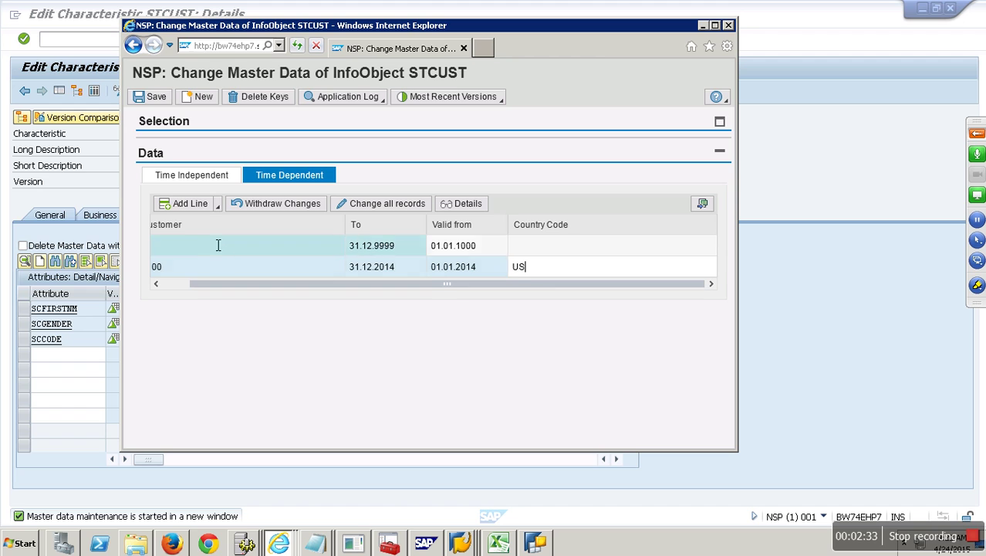
# Add another time-dependent line for the same customer's number and set its Valid from date to 01.01.2015
pyautogui.click(190, 203)
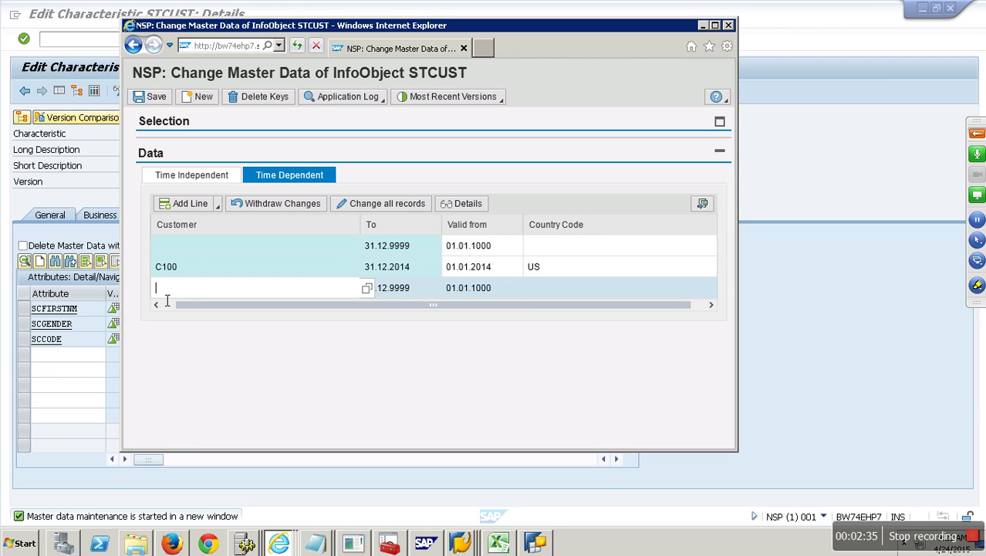
pyautogui.write('C100')
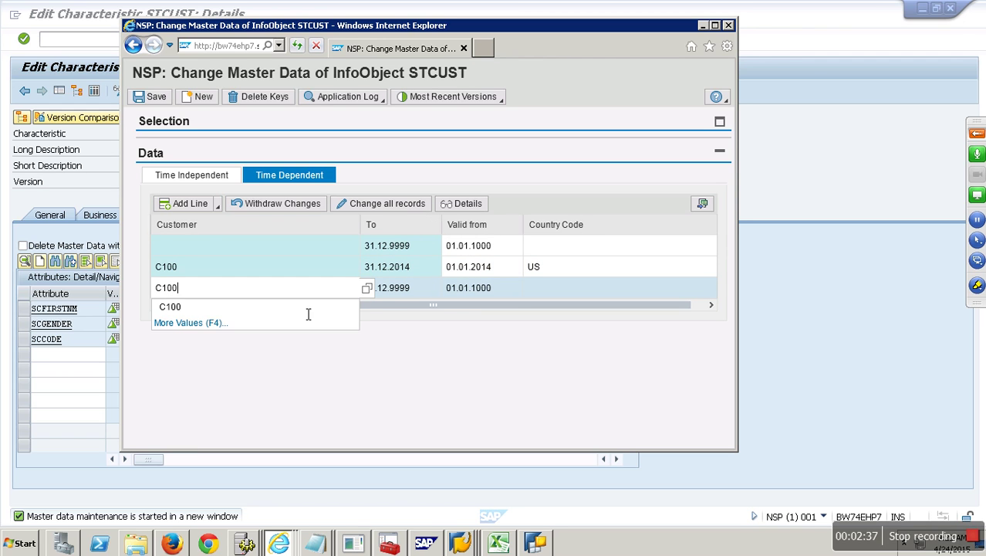
pyautogui.press('Tab')
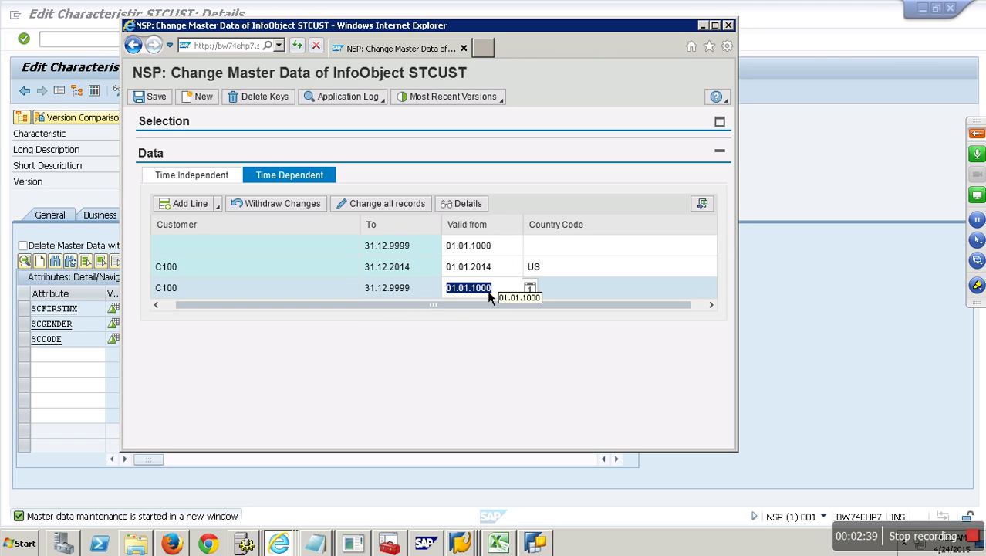
pyautogui.click(503, 288)
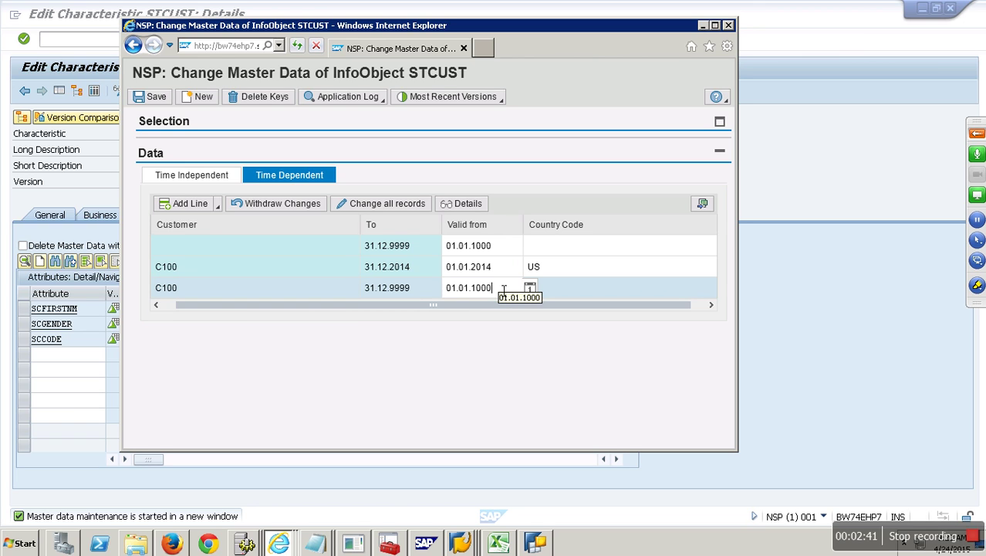
pyautogui.press('BackSpace')
pyautogui.press('BackSpace')
pyautogui.press('BackSpace')
pyautogui.write('2015')
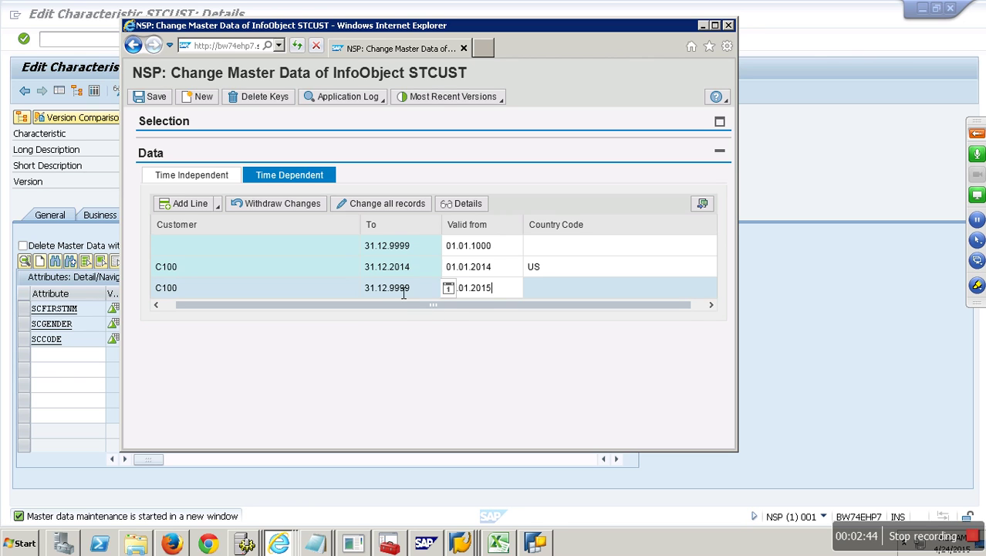
# Set the new line's country code to IN, then save the master data and close its maintenance window
pyautogui.click(561, 295)
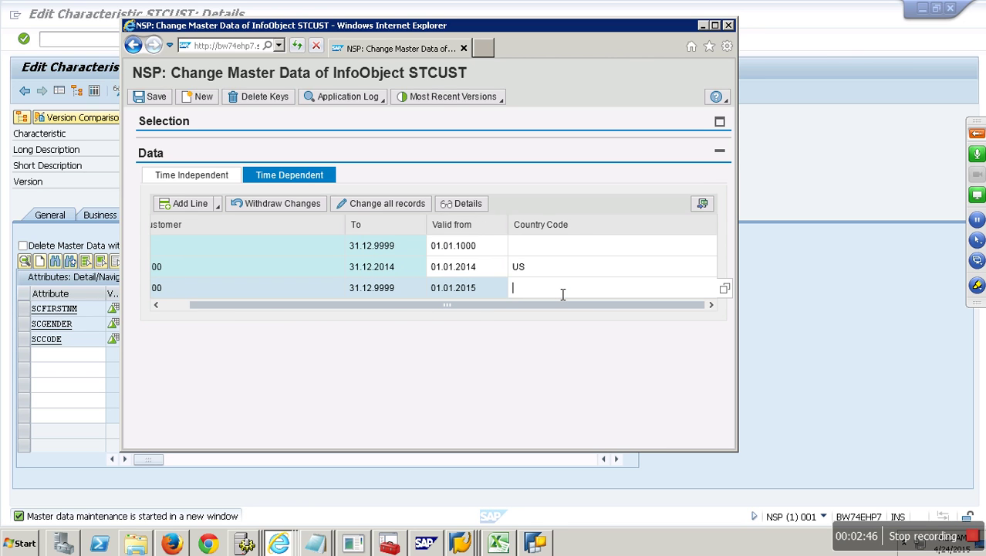
pyautogui.write('IN')
pyautogui.click(156, 97)
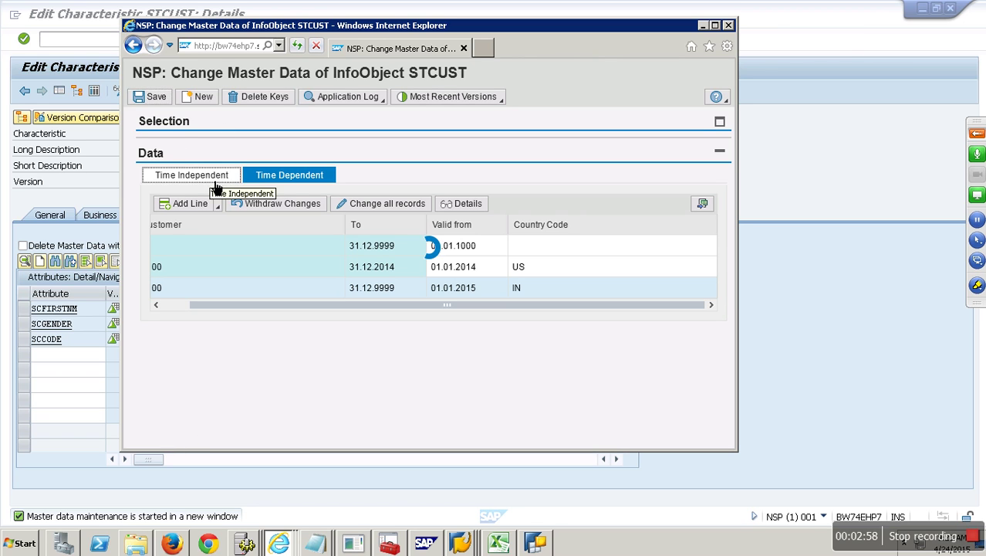
pyautogui.moveTo(227, 359); pyautogui.dragTo(186, 374)
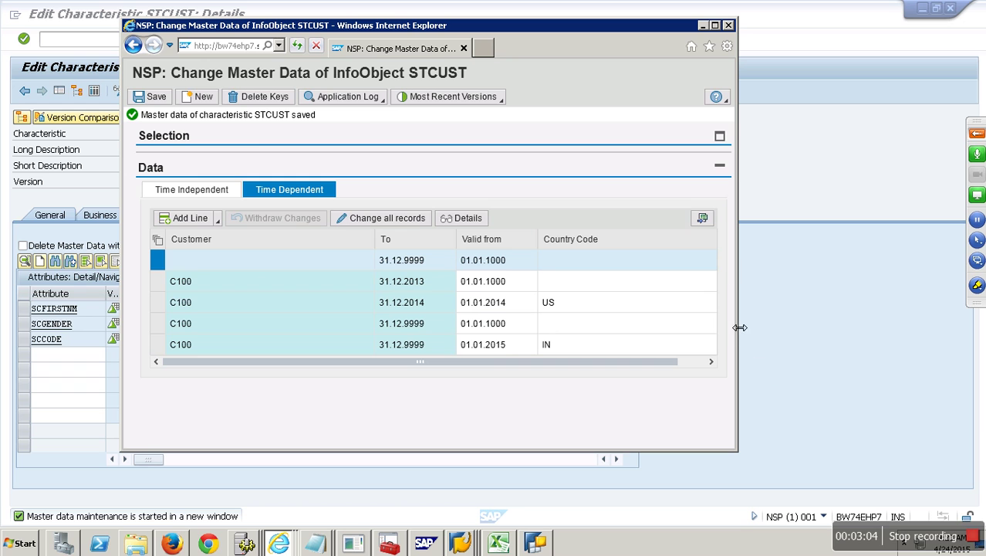
pyautogui.click(728, 25)
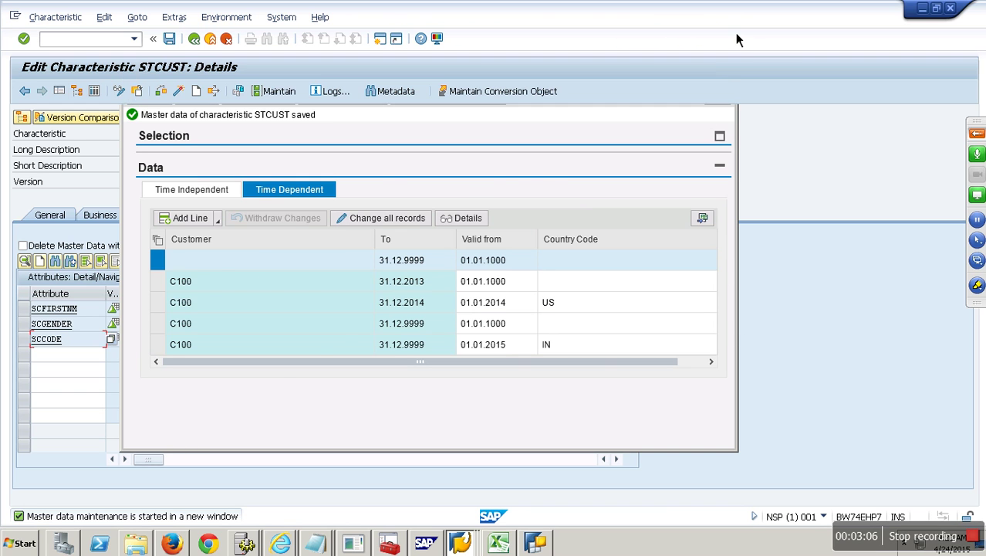
# Display the entries of STCUST's master data table /BIC/PSTCUST and return to the characteristic
pyautogui.click(240, 218)
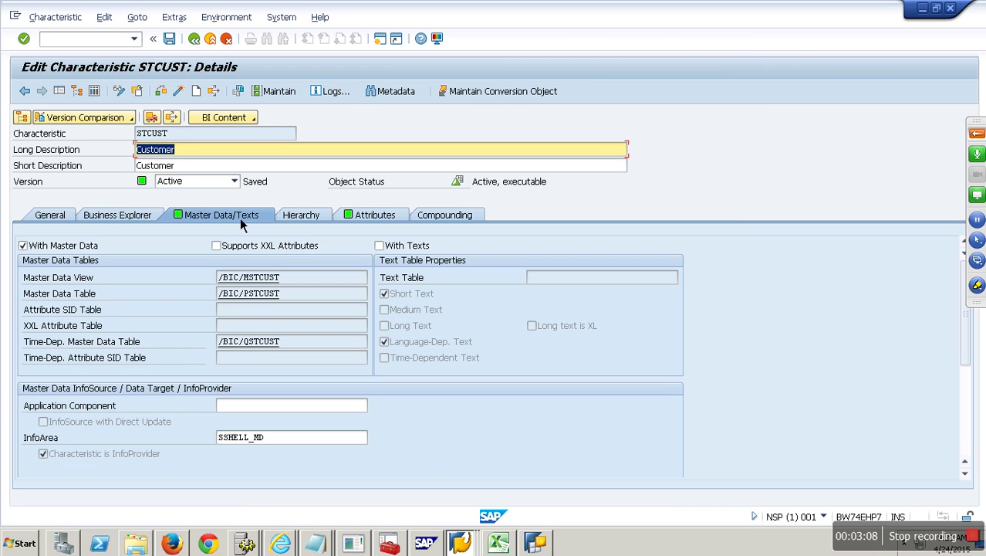
pyautogui.doubleClick(271, 295)
pyautogui.click(280, 92)
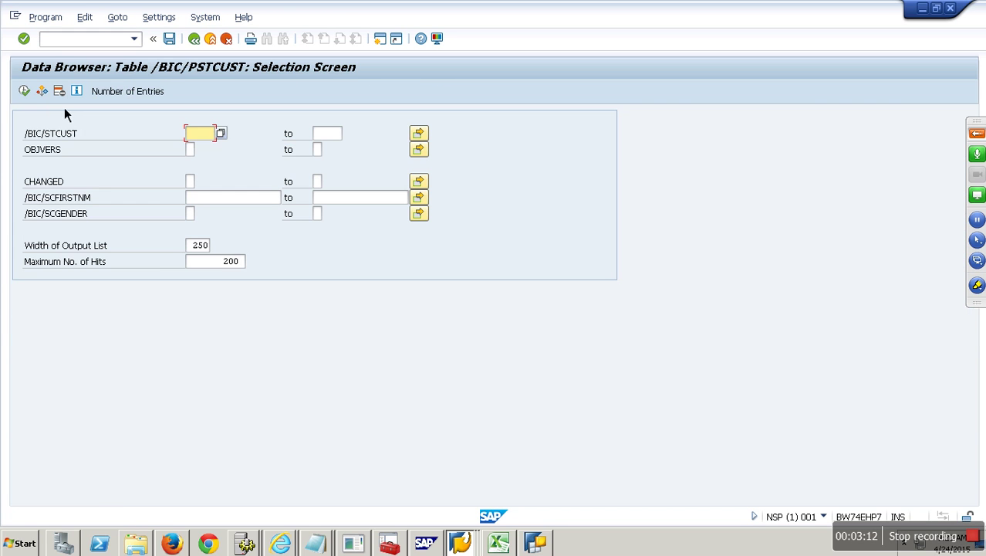
pyautogui.click(38, 95)
pyautogui.click(144, 149)
pyautogui.click(268, 147)
pyautogui.click(194, 38)
pyautogui.click(198, 42)
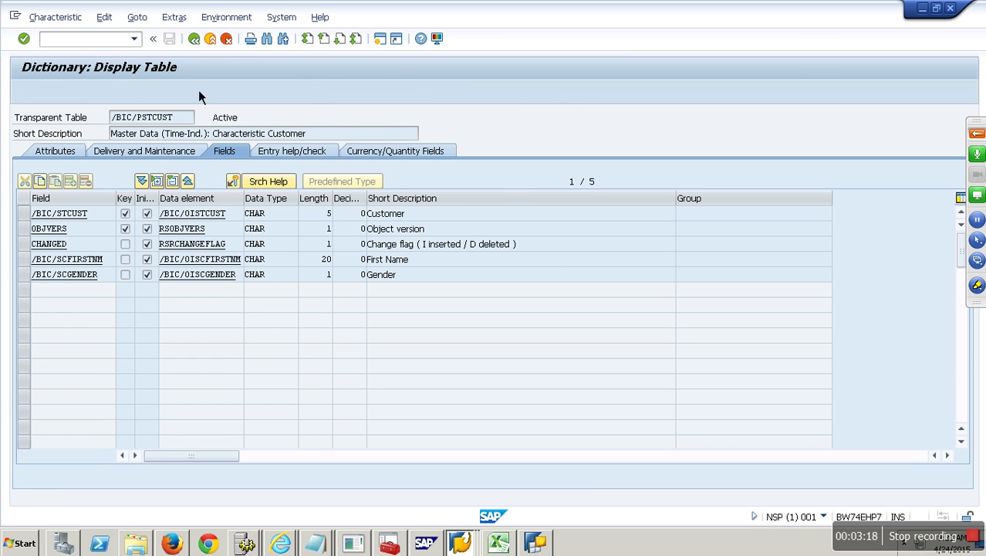
pyautogui.click(197, 44)
# Display the entries of STCUST's time-dependent master data table /BIC/QSTCUST
pyautogui.doubleClick(274, 340)
pyautogui.click(263, 91)
pyautogui.click(26, 92)
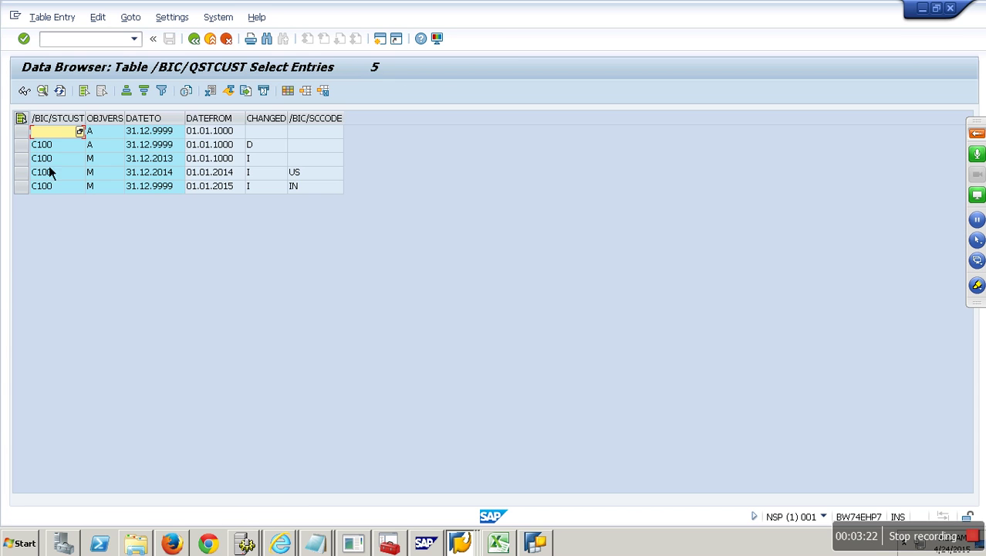
# Examine the validity dates, country codes, change flags and object versions of the time-dependent entries, then return to the InfoObjects tree
pyautogui.click(231, 178)
pyautogui.click(160, 181)
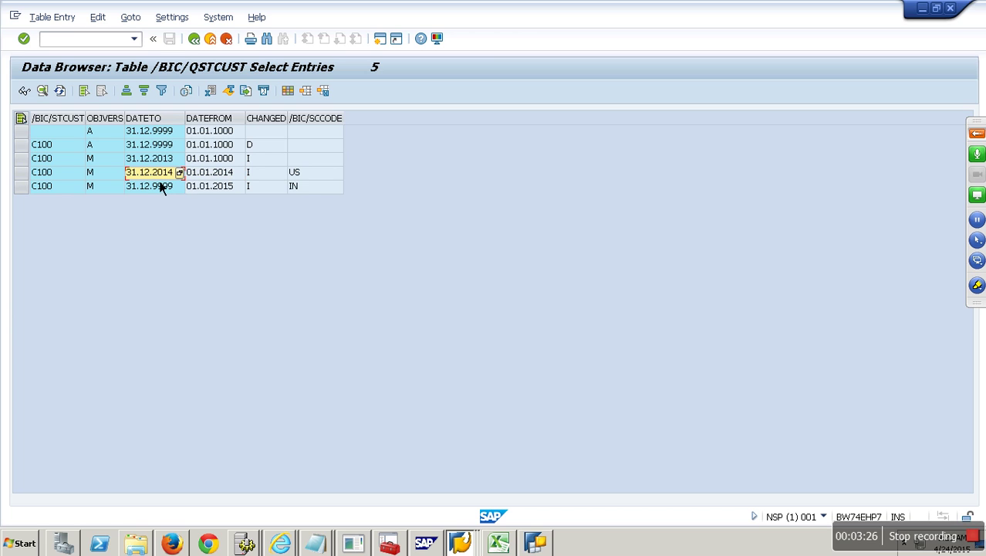
pyautogui.click(305, 179)
pyautogui.click(224, 187)
pyautogui.click(169, 192)
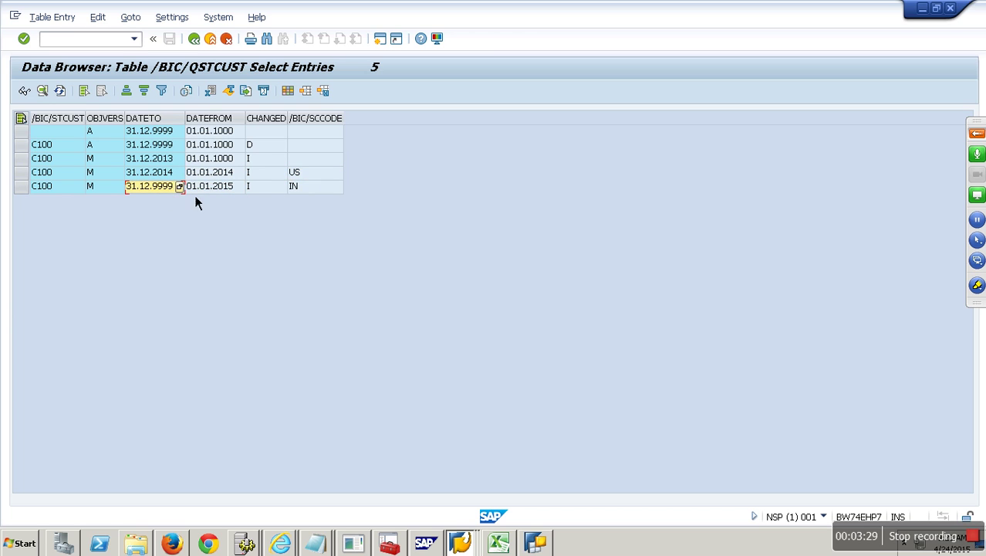
pyautogui.click(314, 193)
pyautogui.click(264, 150)
pyautogui.click(108, 150)
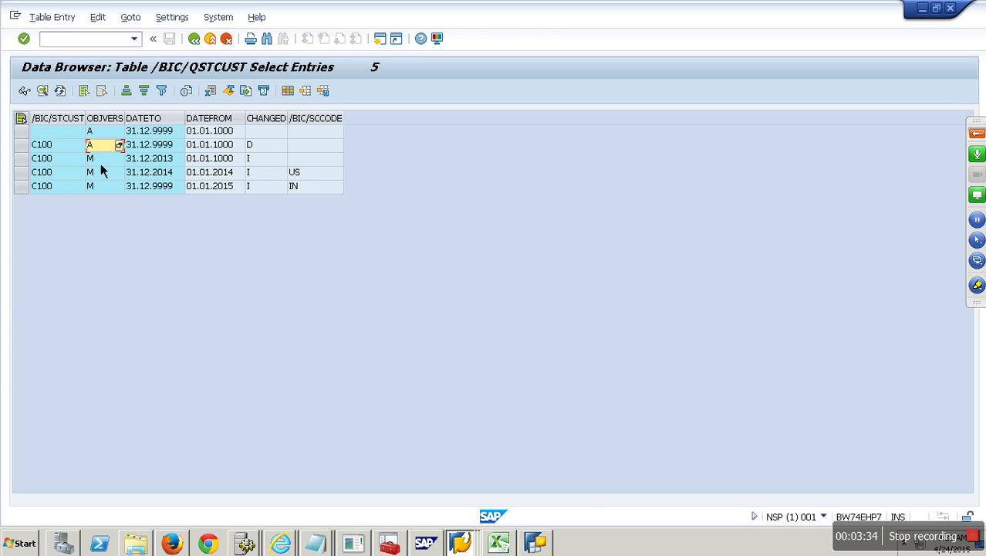
pyautogui.click(112, 187)
pyautogui.click(202, 42)
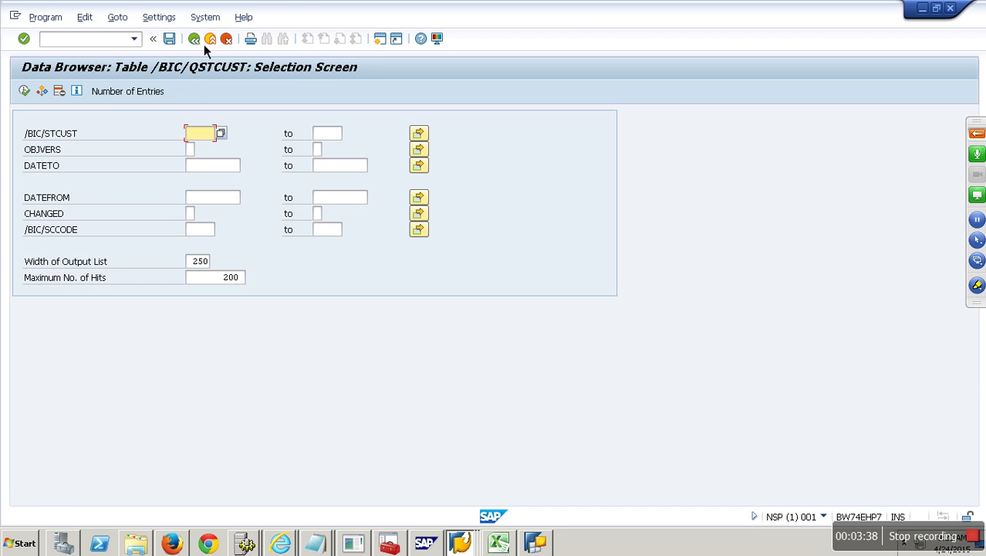
pyautogui.click(215, 48)
pyautogui.click(218, 51)
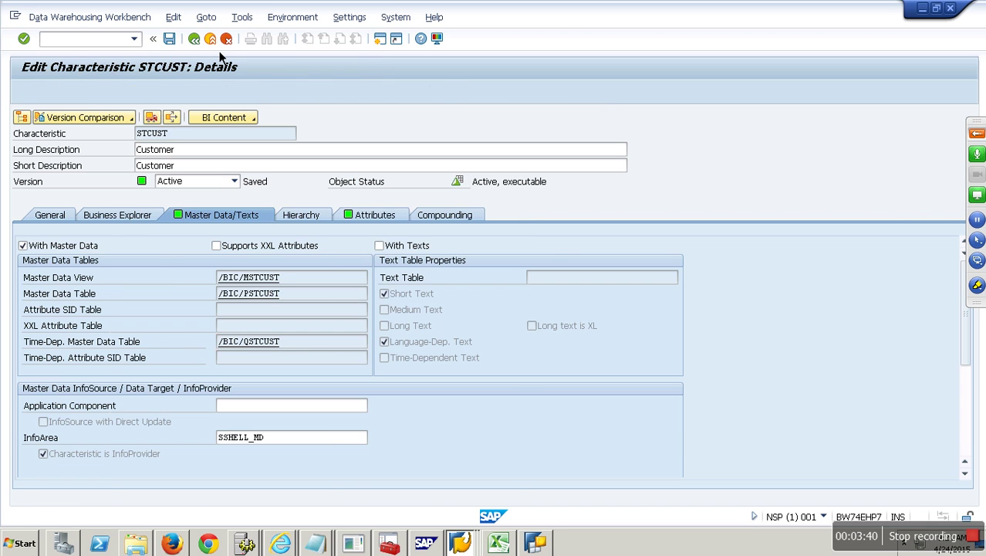
pyautogui.click(218, 53)
# Find STCUST in the InfoObjects tree and activate its master data
pyautogui.click(193, 117)
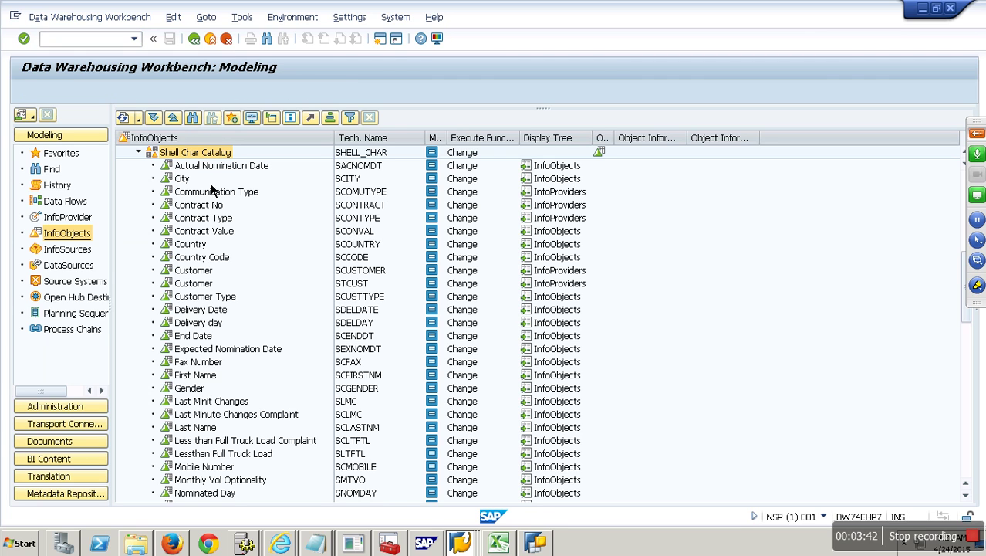
pyautogui.write('ST')
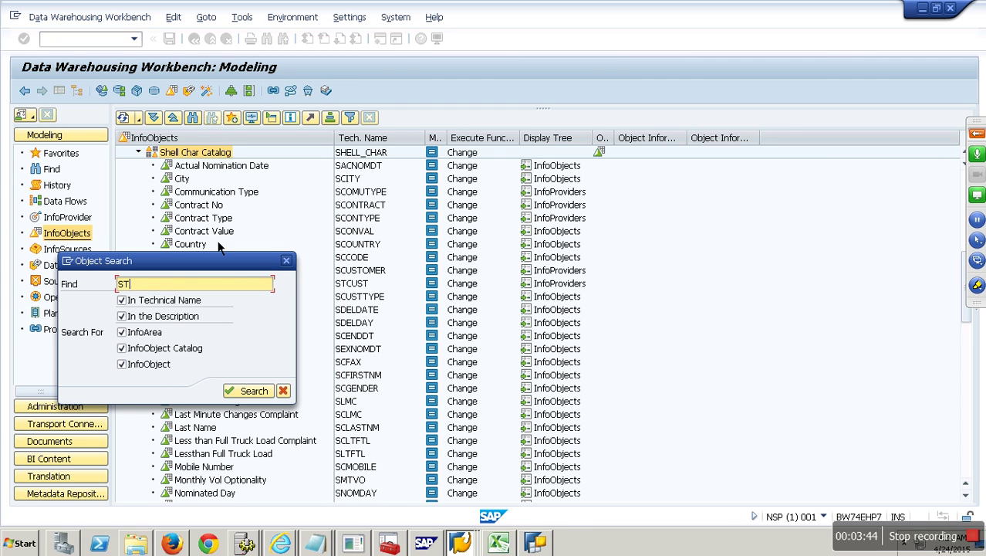
pyautogui.write('CUST')
pyautogui.press('Return')
pyautogui.rightClick(198, 283)
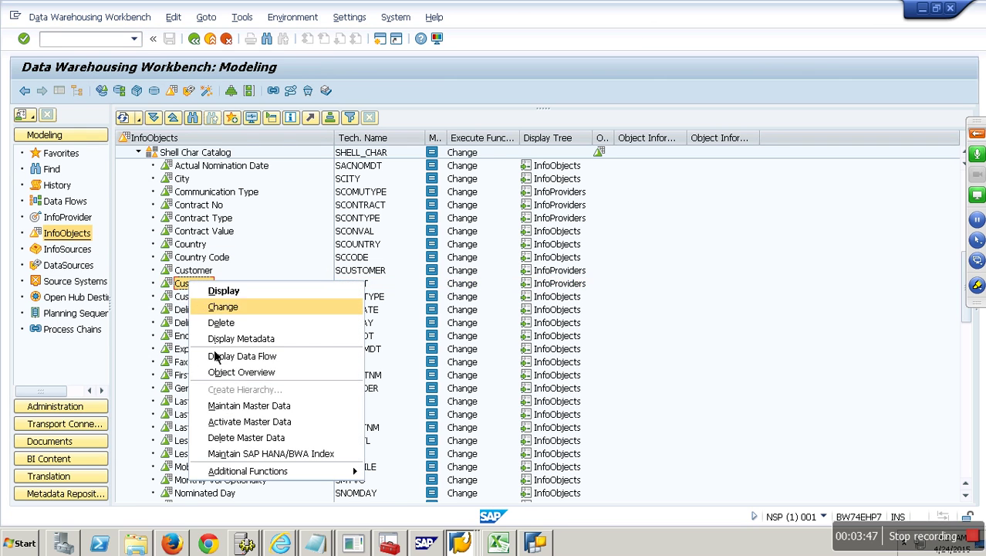
pyautogui.click(258, 437)
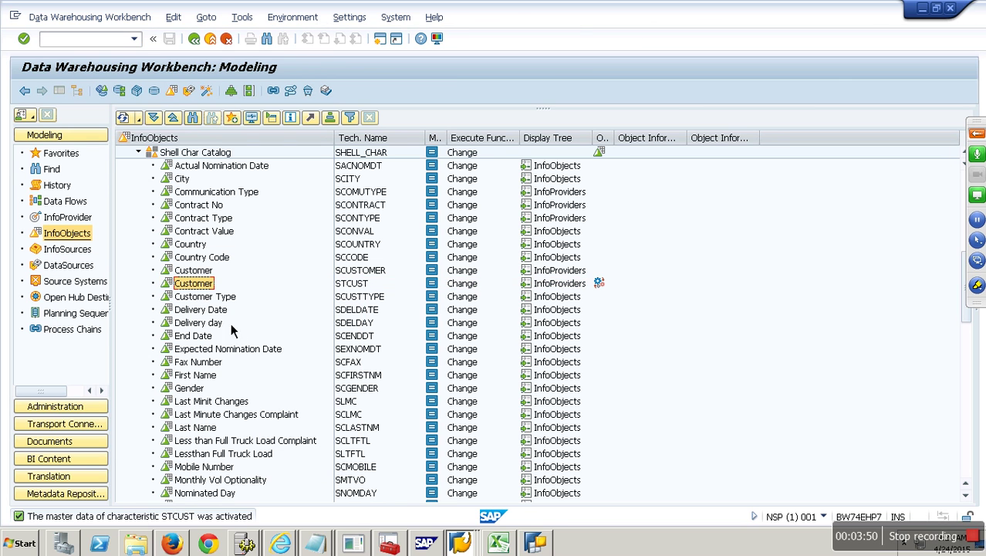
# Open the STCUST characteristic and display the entries of /BIC/QSTCUST again to check them after activation
pyautogui.doubleClick(210, 289)
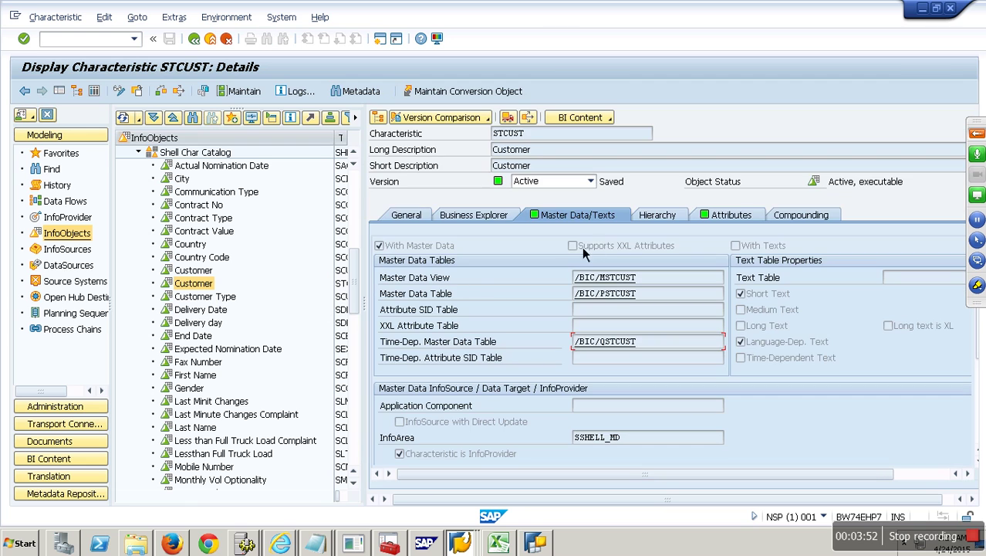
pyautogui.doubleClick(623, 341)
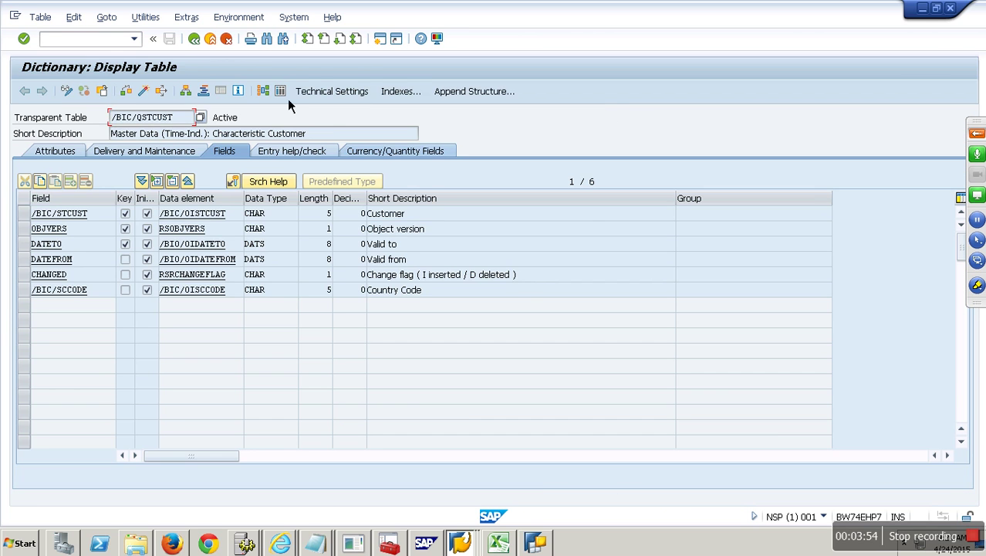
pyautogui.hotkey('ctrl', 'shift', 'F10')
pyautogui.click(25, 92)
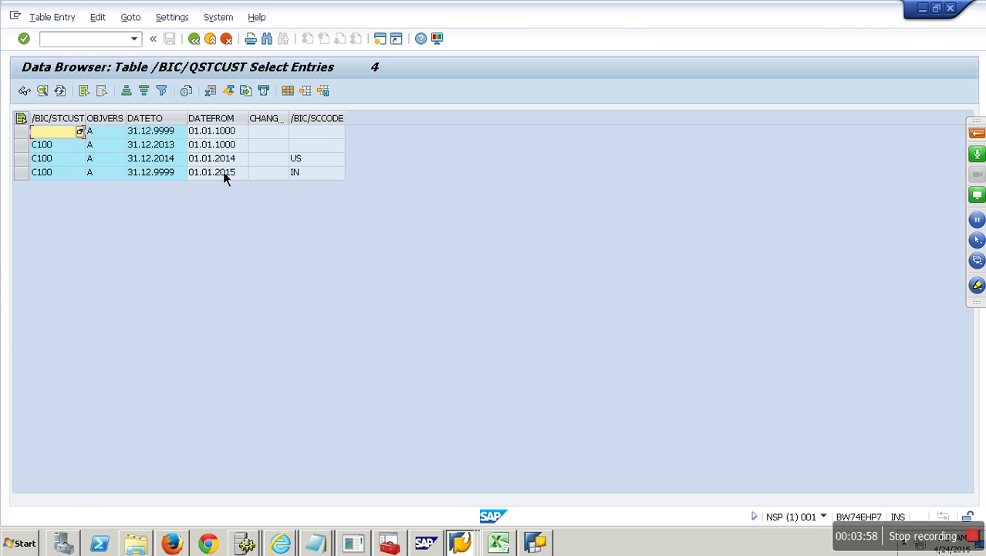
# Leave the table and characteristic displays and switch to the InfoProvider tree
pyautogui.click(226, 38)
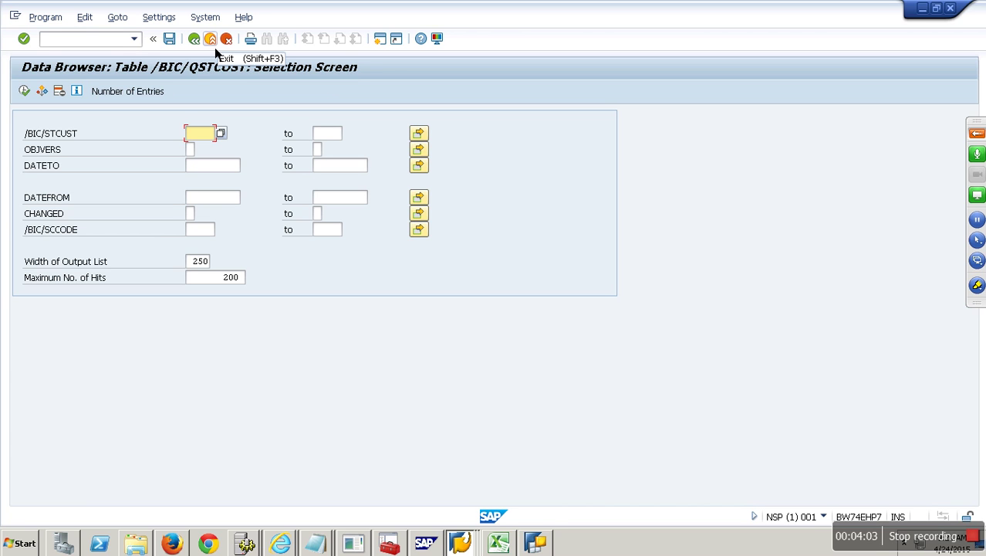
pyautogui.click(210, 39)
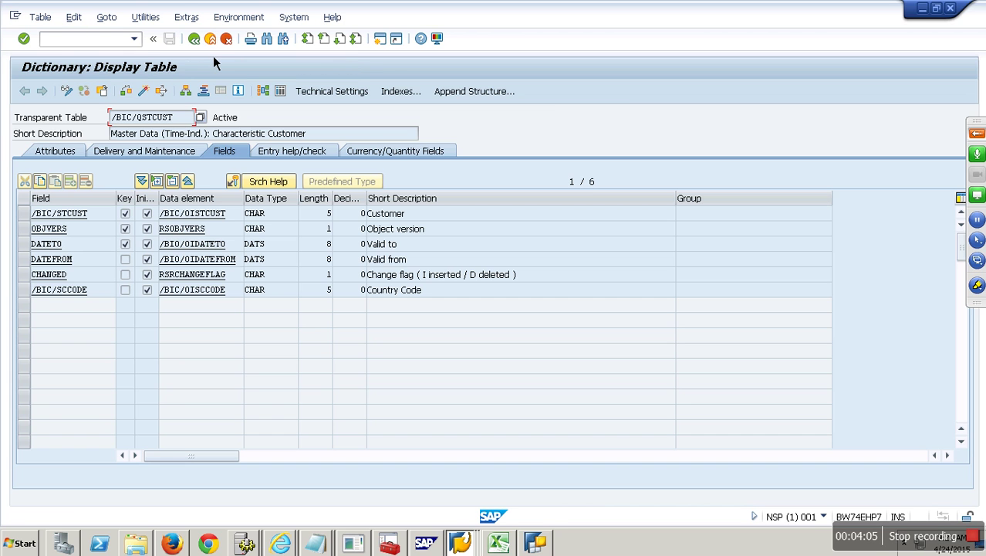
pyautogui.click(220, 42)
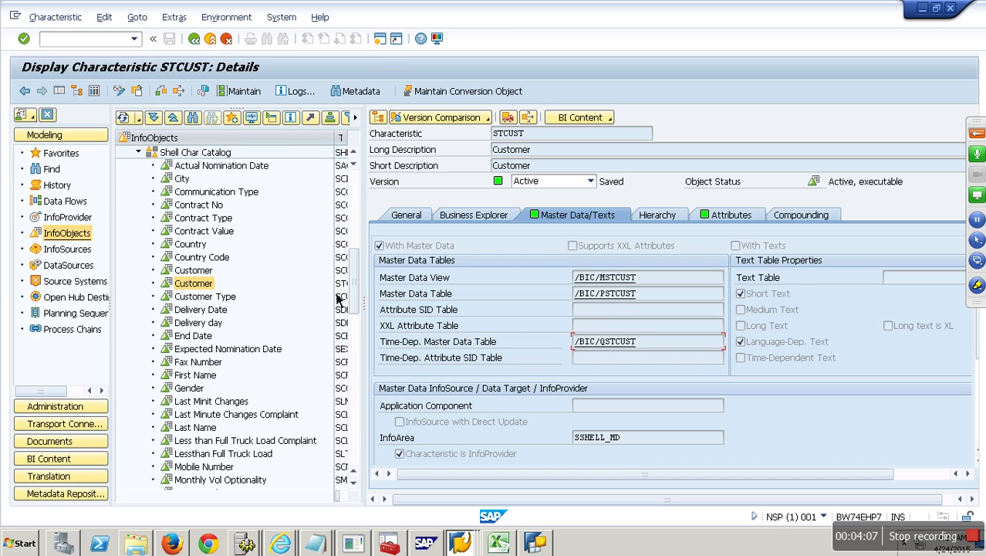
pyautogui.click(219, 43)
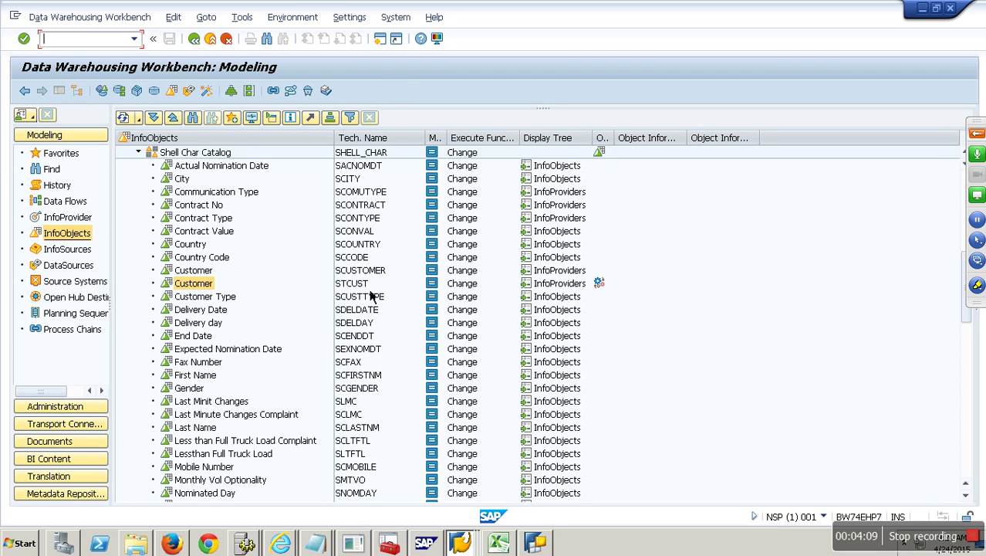
pyautogui.click(68, 219)
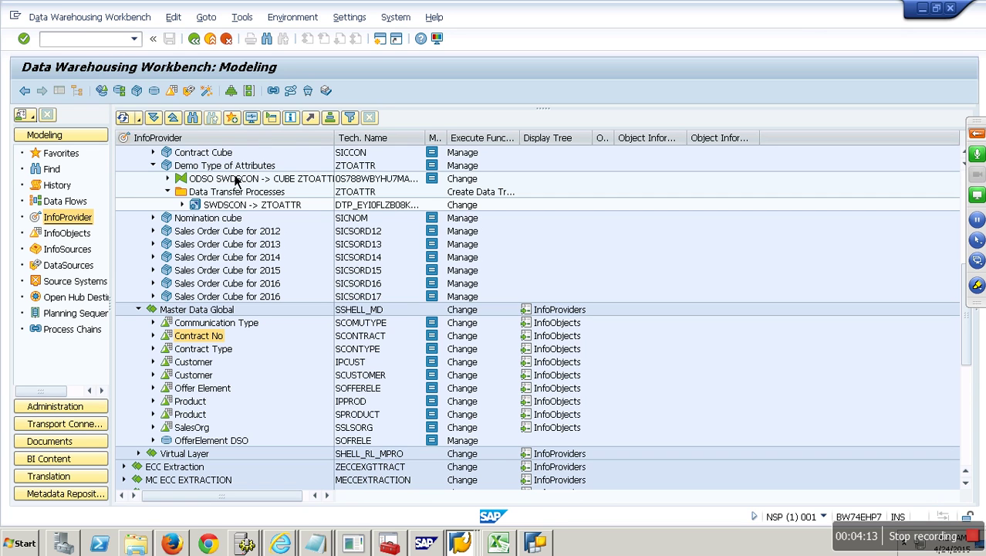
pyautogui.rightClick(237, 170)
pyautogui.click(287, 197)
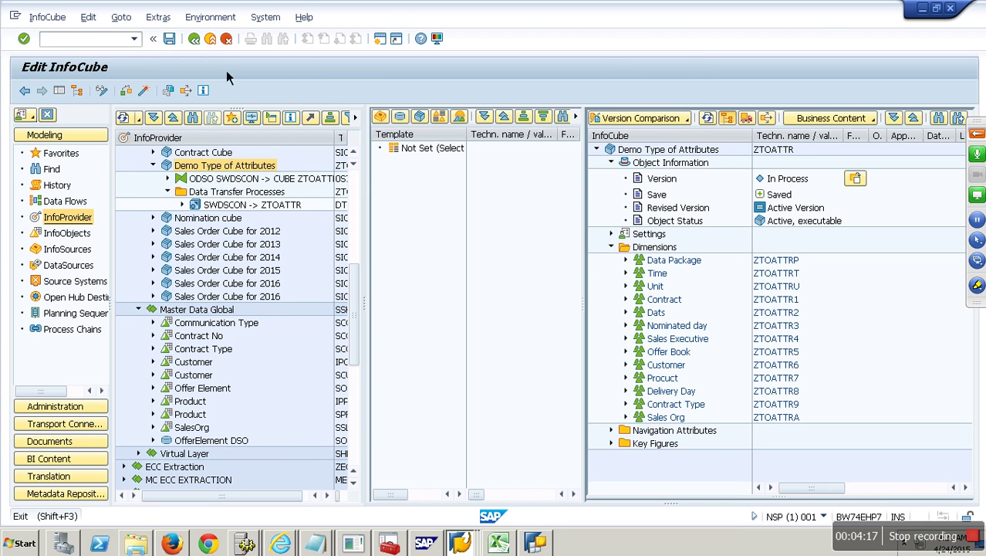
pyautogui.click(212, 41)
# Delete the data of the Demo Type of Attributes InfoCube (ZTOATTR) and close the log
pyautogui.rightClick(233, 165)
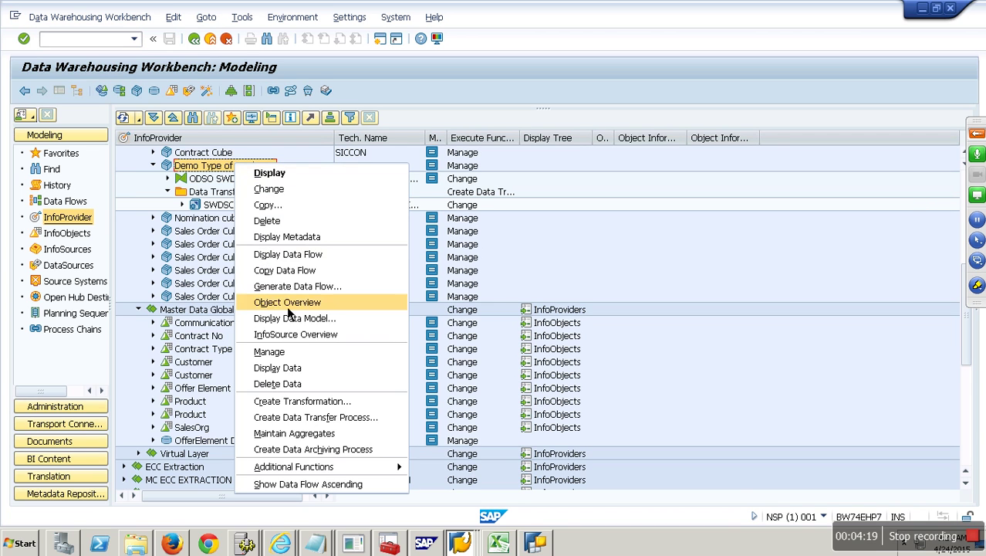
pyautogui.click(301, 383)
pyautogui.click(225, 279)
pyautogui.click(290, 282)
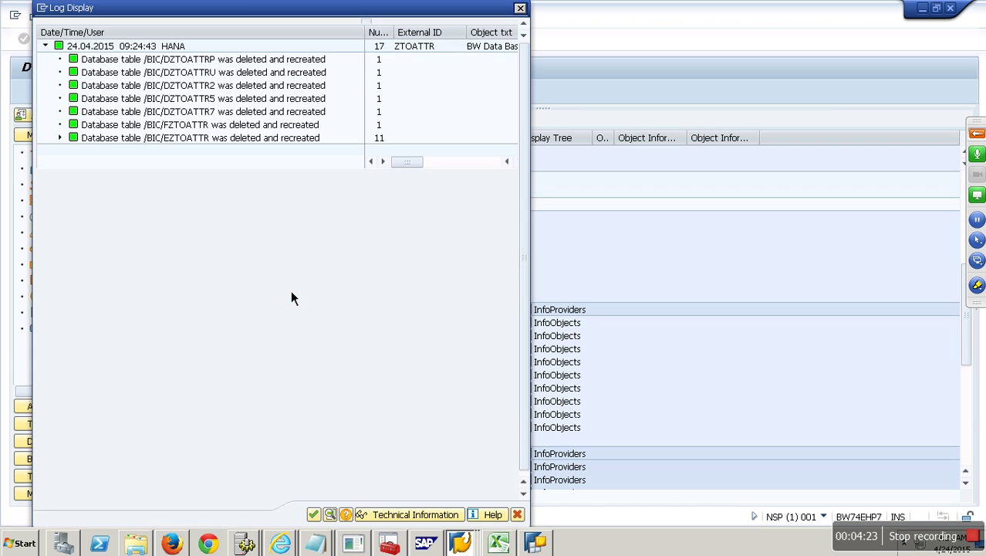
pyautogui.click(313, 514)
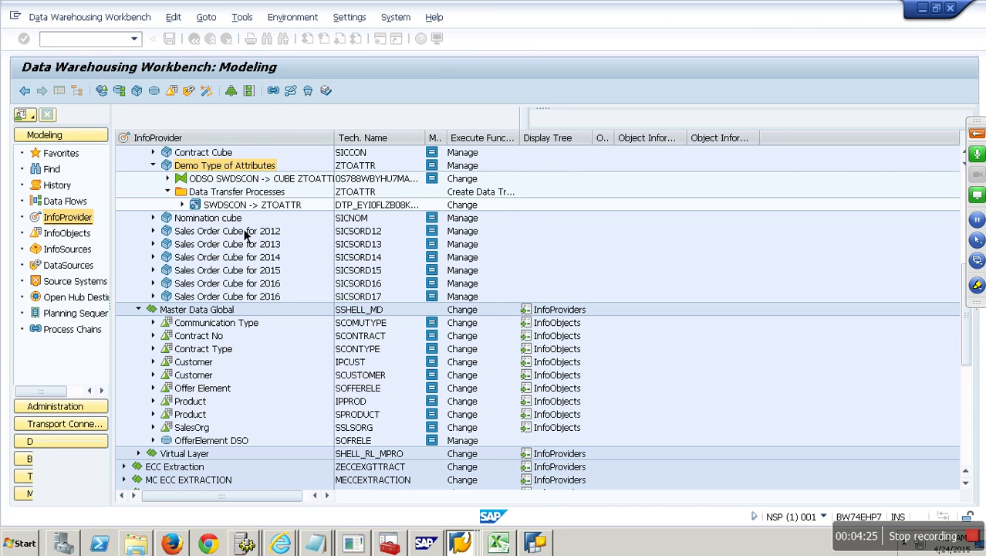
# Open the Demo Type of Attributes InfoCube (ZTOATTR) for editing and delete SCUSTOMER from its Customer dimension
pyautogui.rightClick(233, 165)
pyautogui.click(286, 191)
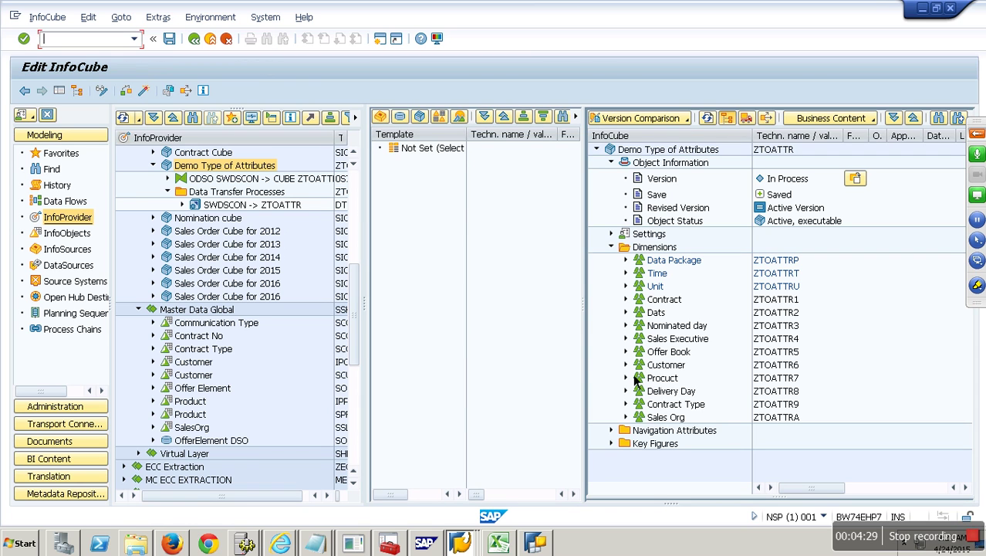
pyautogui.click(626, 364)
pyautogui.click(681, 378)
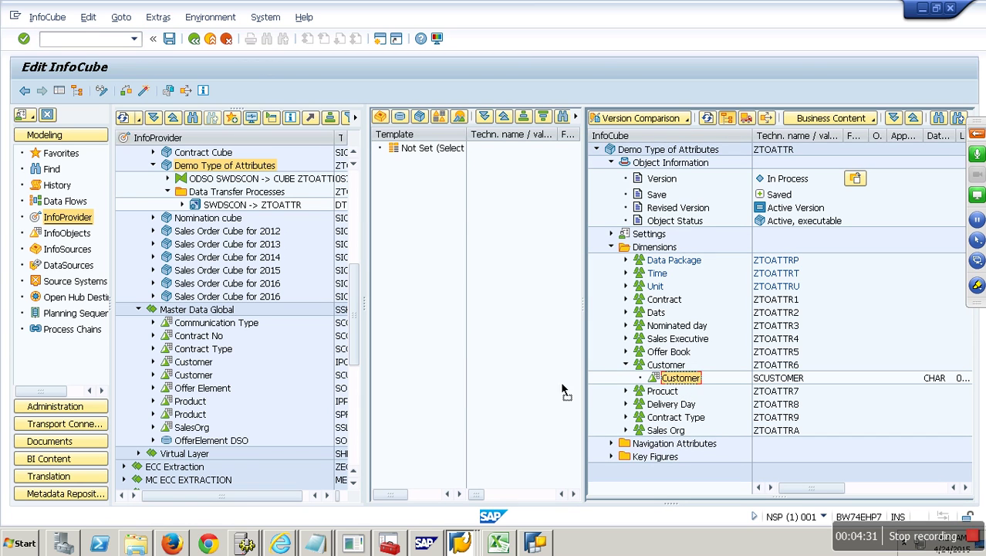
# Insert InfoObject STCUST into the Customer dimension by InfoObject Direct Input
pyautogui.rightClick(679, 384)
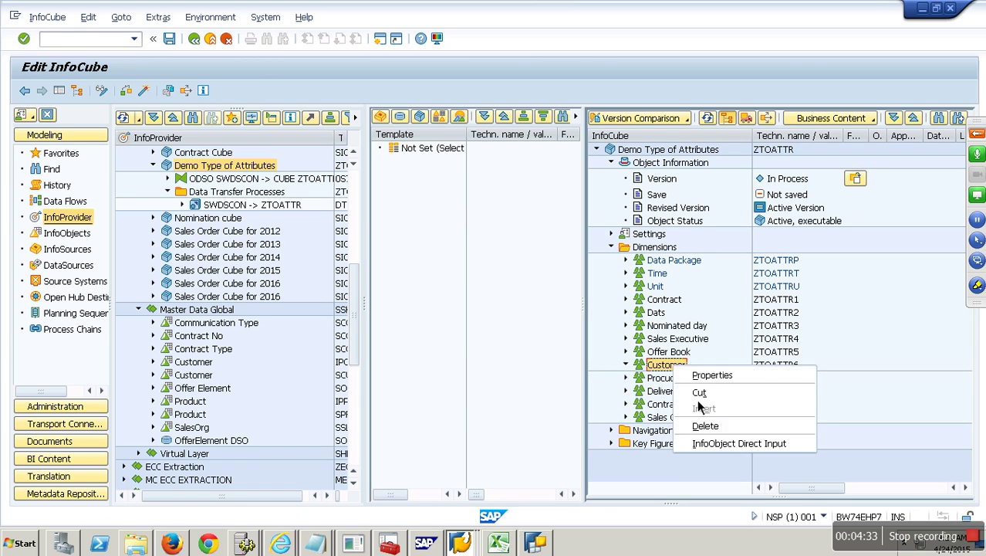
pyautogui.click(740, 451)
pyautogui.write('ZTCUST')
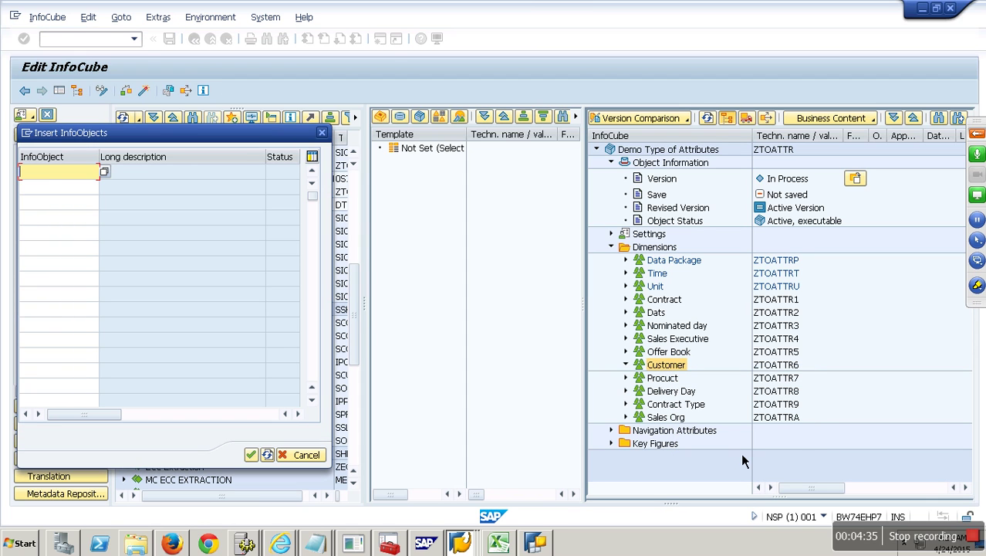
pyautogui.press('Return')
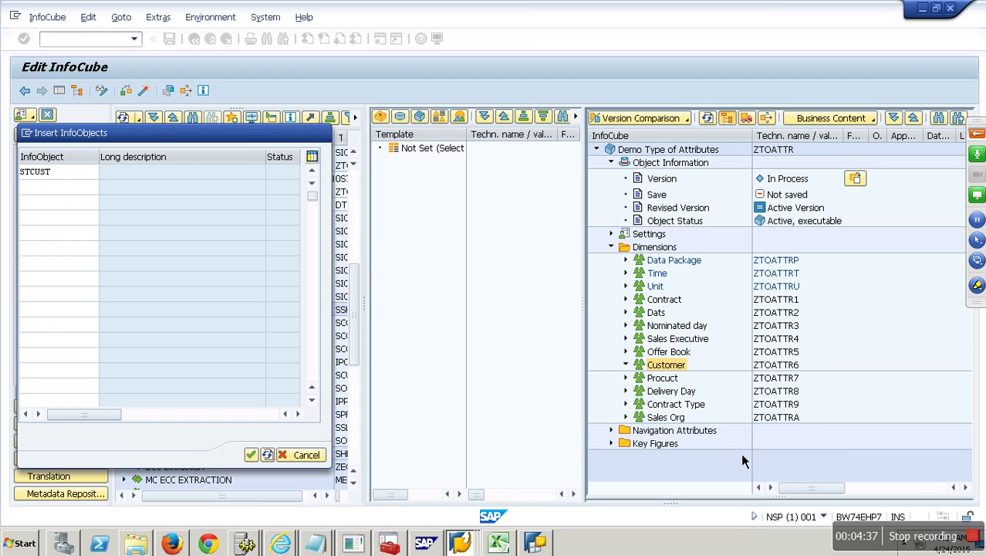
# Activate the ZTOATTR InfoCube, continuing the activation despite the removed SCUSTOMER InfoObject, and leave the editor
pyautogui.click(144, 92)
pyautogui.press('Return')
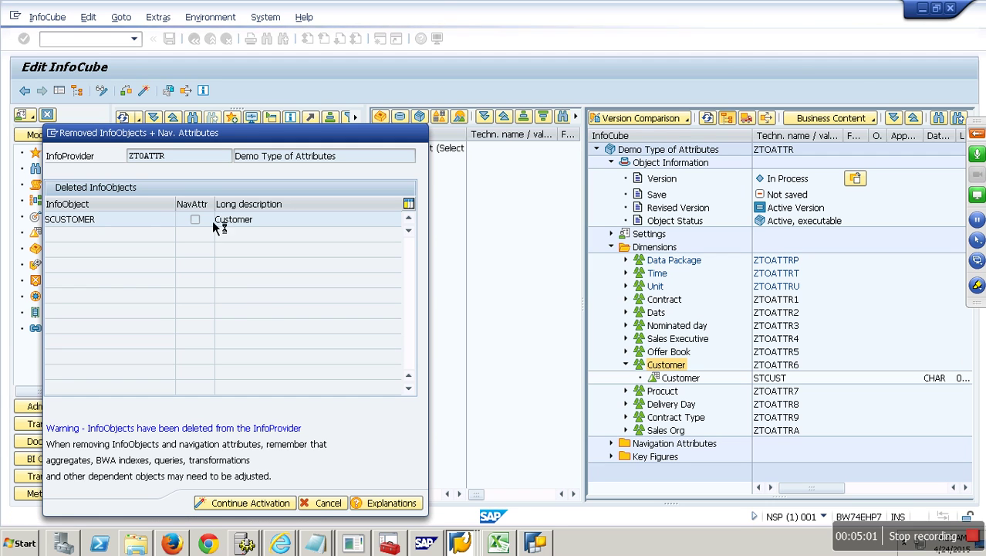
pyautogui.moveTo(264, 137); pyautogui.dragTo(310, 115)
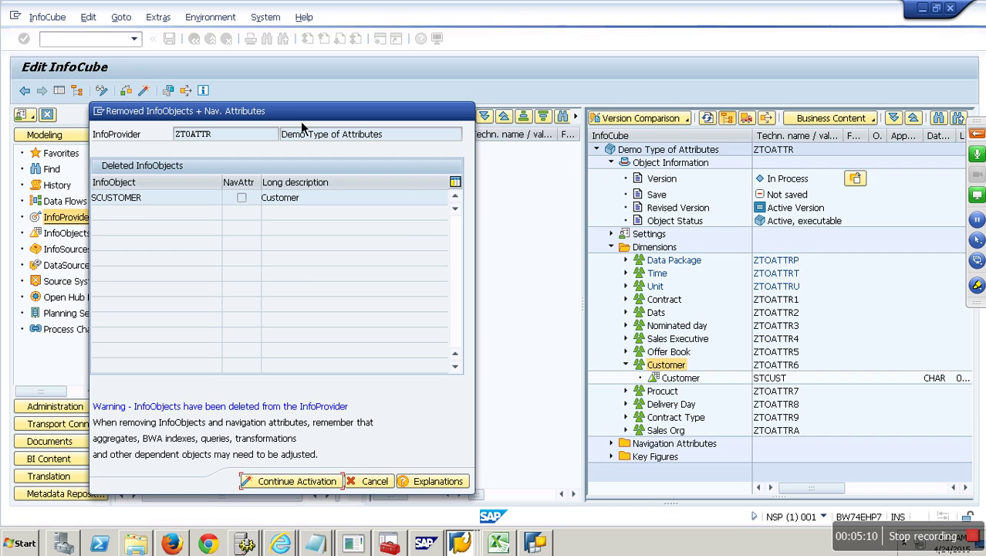
pyautogui.press('Return')
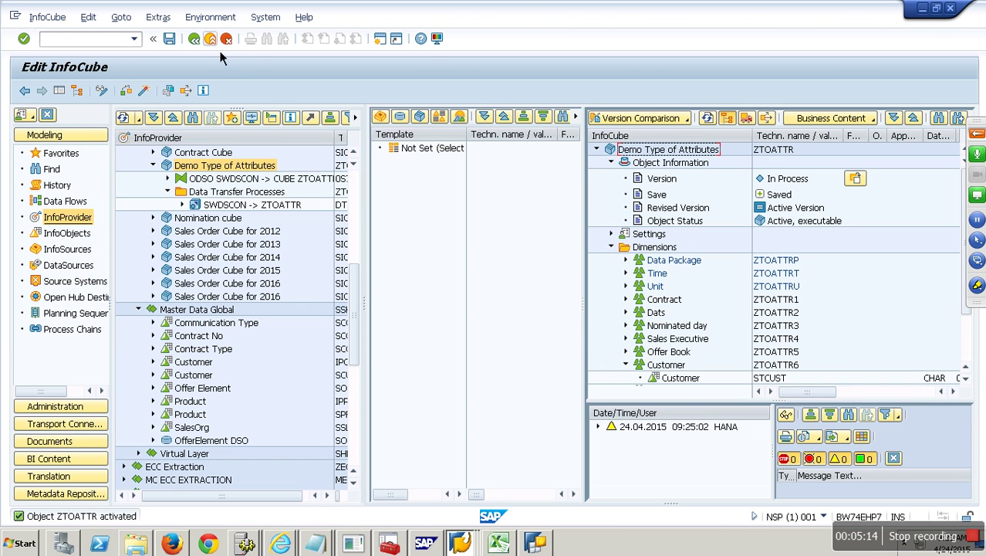
pyautogui.click(210, 38)
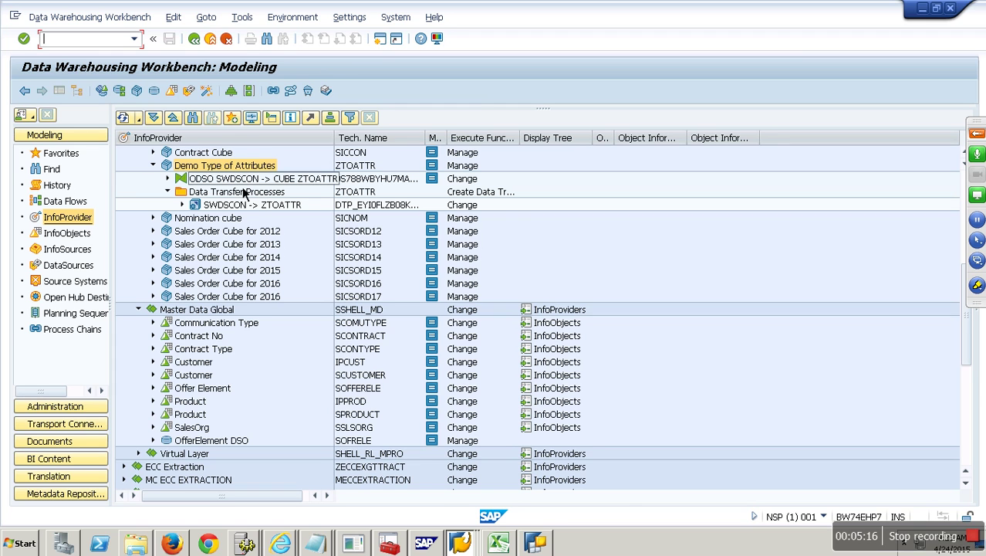
# Open the management of Contract Write Optimize DSO (SWDSCON) under the ZTOATTR transformation and display its active data
pyautogui.click(168, 178)
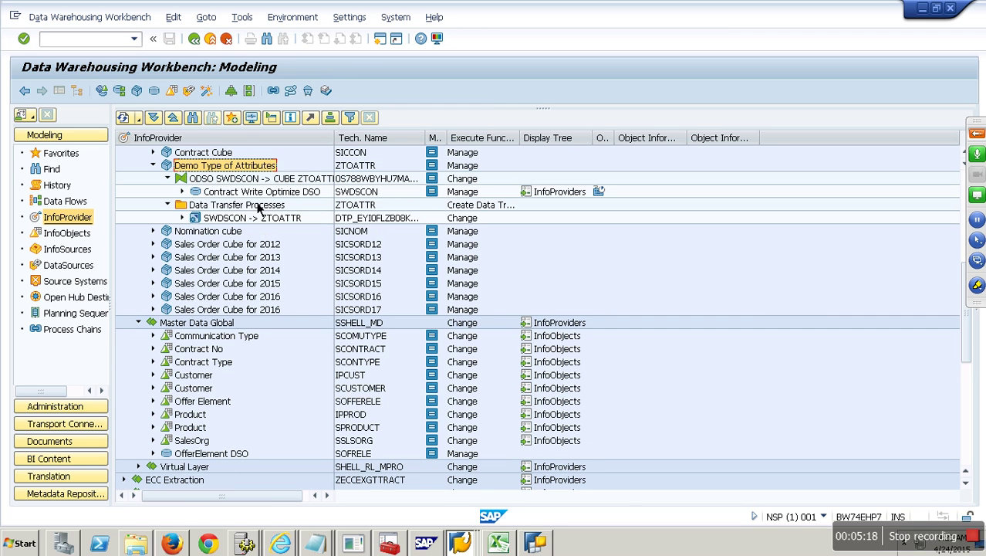
pyautogui.rightClick(253, 192)
pyautogui.click(297, 368)
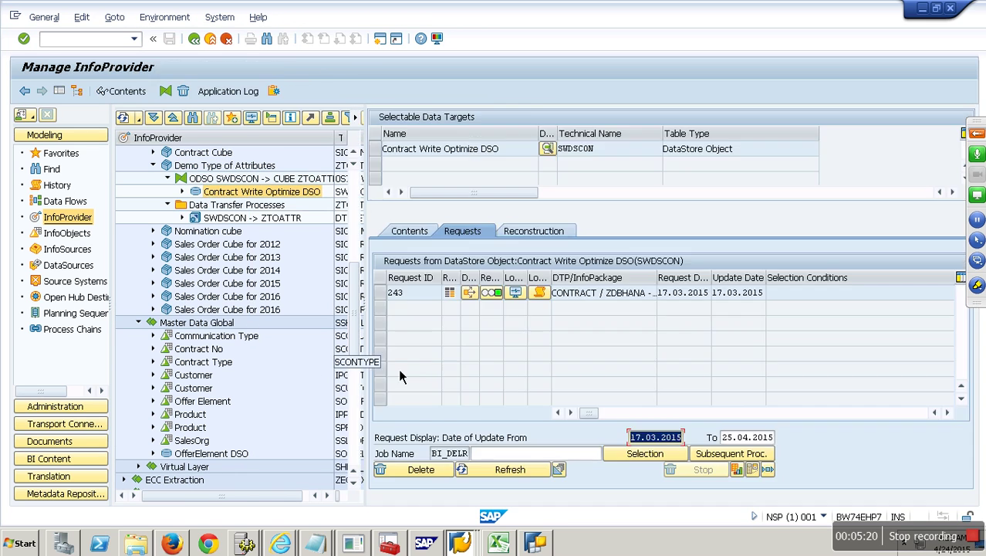
pyautogui.click(409, 231)
pyautogui.click(561, 441)
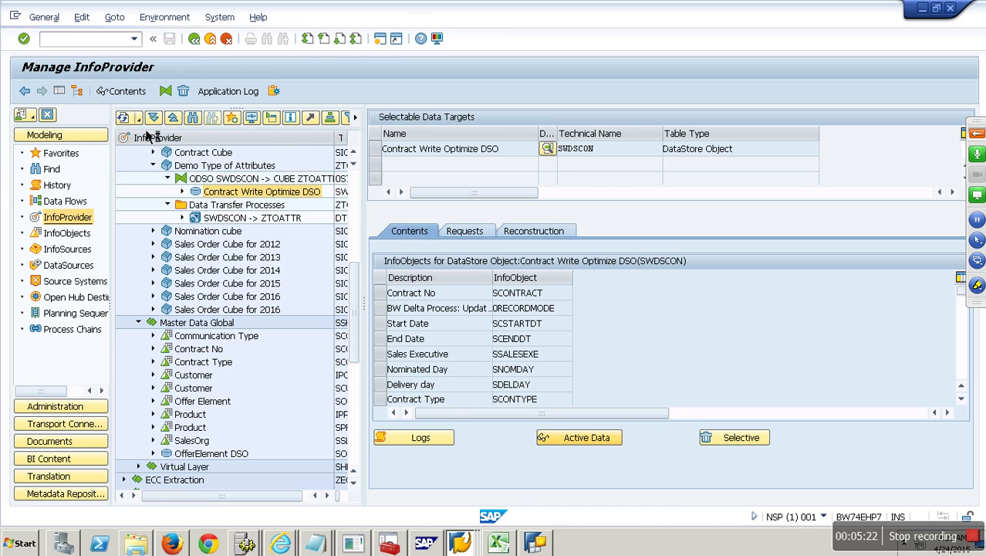
pyautogui.click(26, 93)
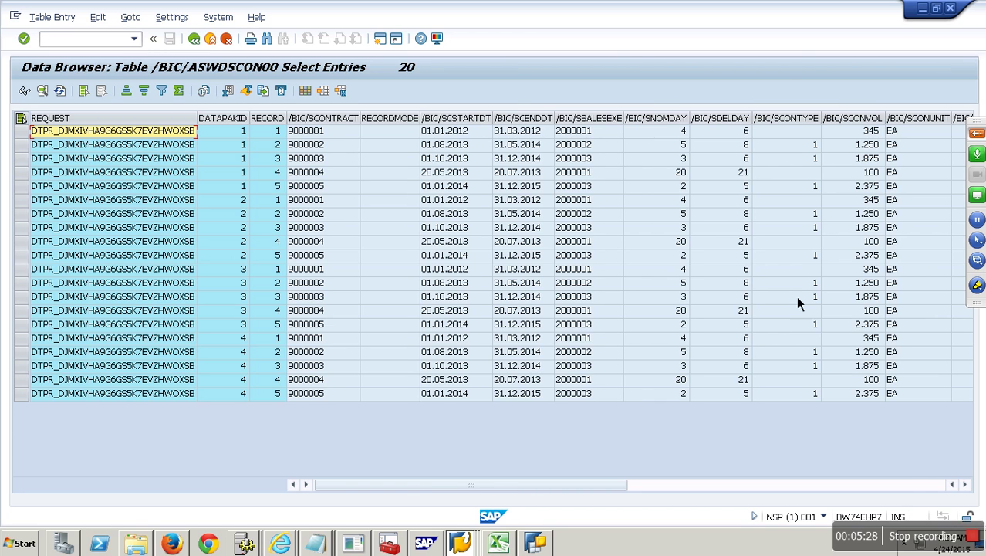
# Examine the /BIC/SCUSTOMER column in the entries of /BIC/ASWDSCON00 and leave the Data Browser
pyautogui.click(895, 485)
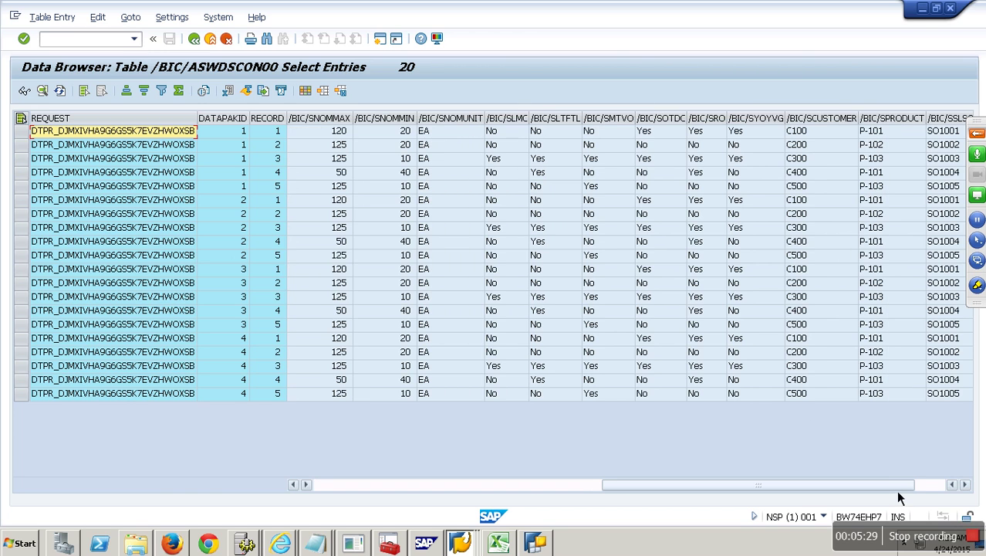
pyautogui.click(816, 122)
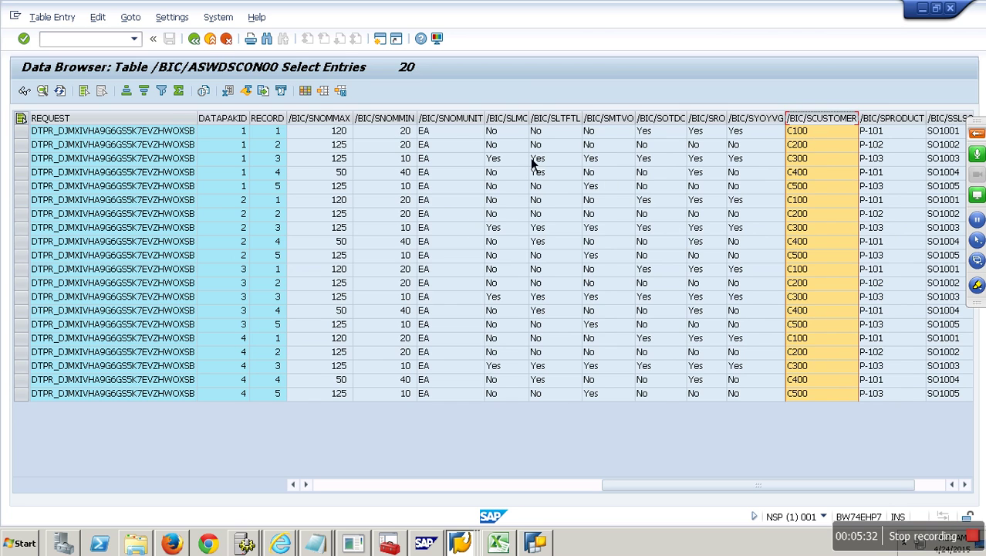
pyautogui.click(210, 43)
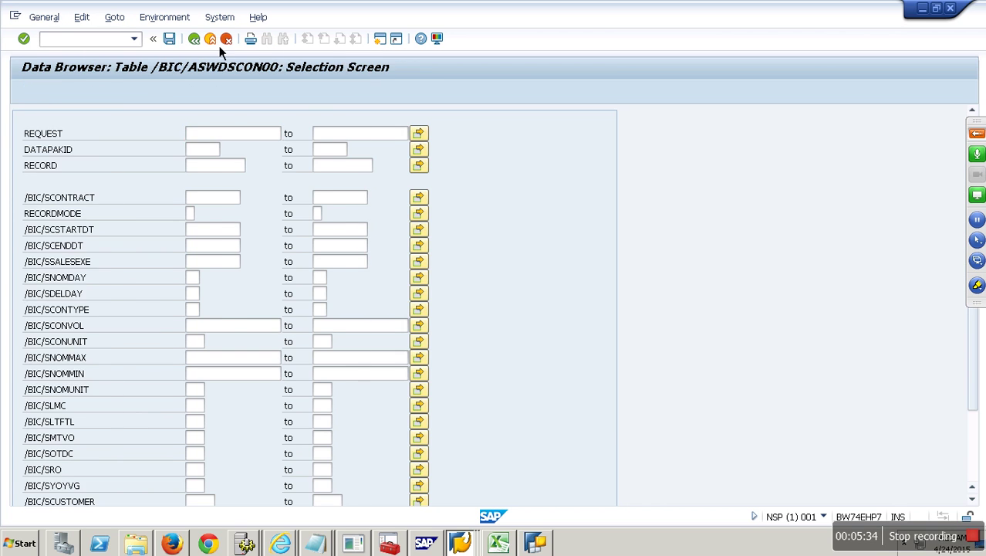
pyautogui.click(212, 43)
# Open the transformation ODSO SWDSCON -> CUBE ZTOATTR in change mode, accept the deletion of invalid rule 6, and hide the navigator
pyautogui.rightClick(240, 184)
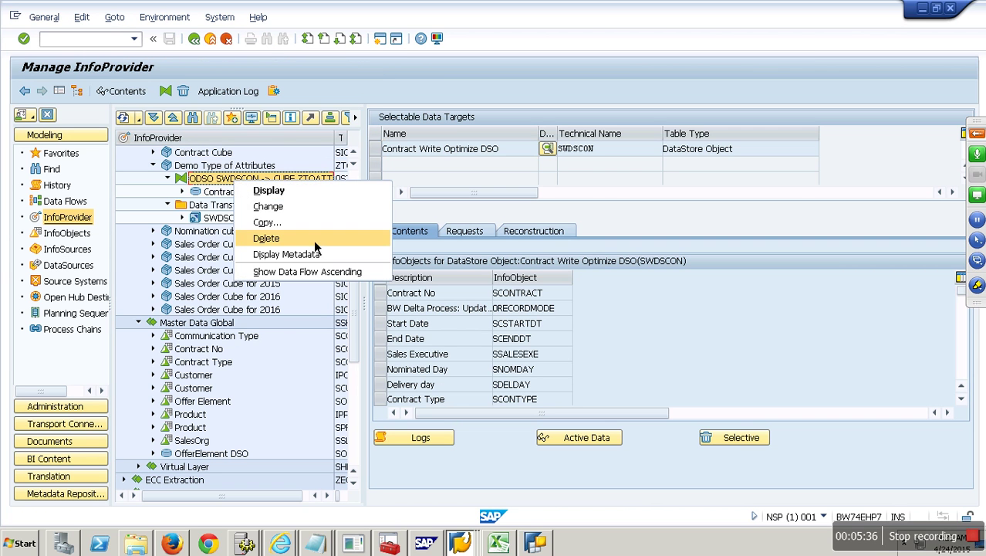
pyautogui.click(315, 209)
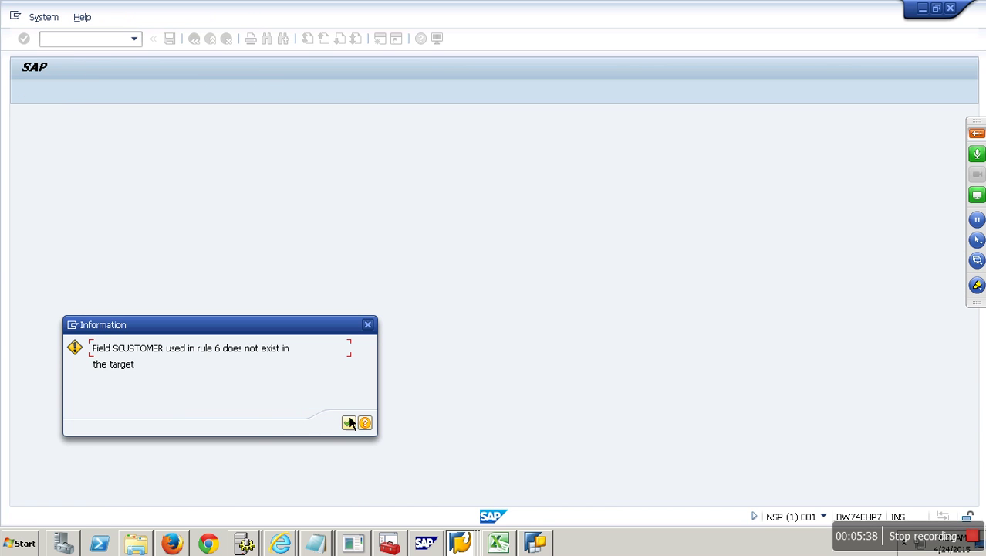
pyautogui.click(355, 426)
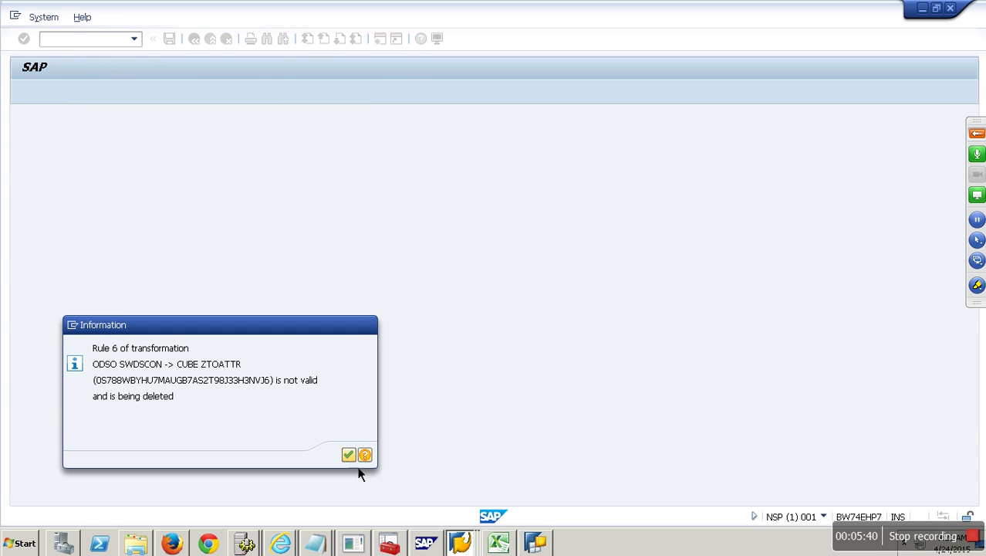
pyautogui.press('Return')
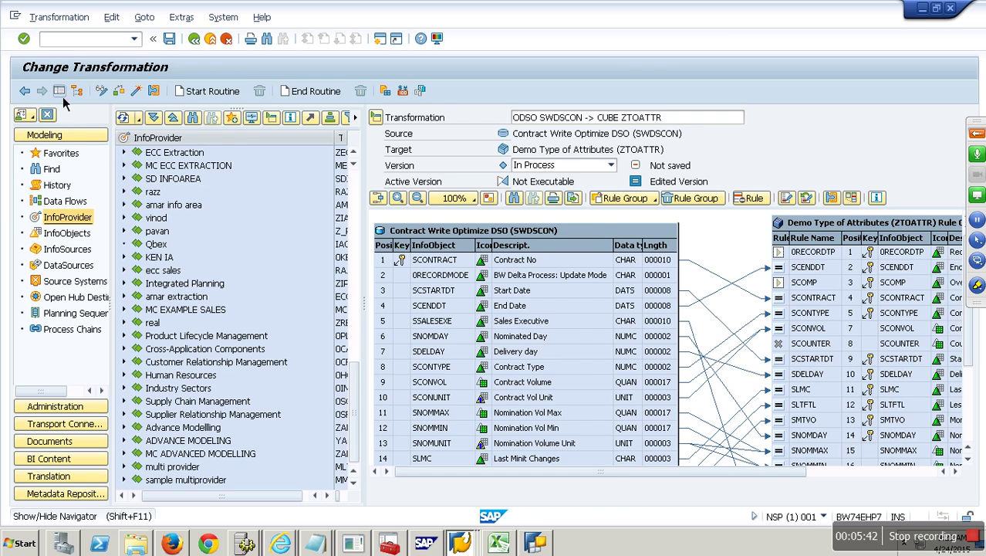
pyautogui.click(59, 91)
# Assign source field SCUSTOMER to target STCUST as a Direct Assignment in its rule details and transfer the values
pyautogui.click(928, 427)
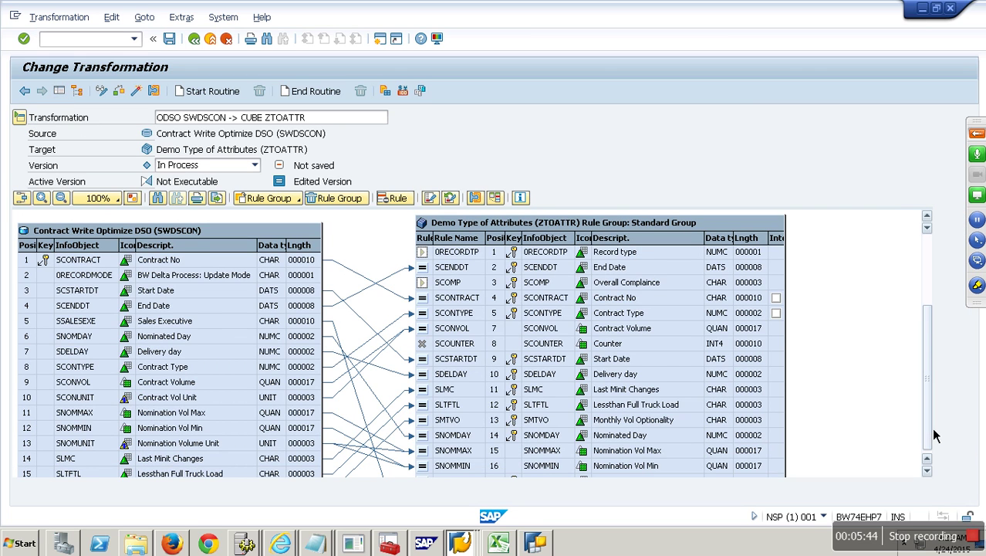
pyautogui.rightClick(453, 447)
pyautogui.click(478, 456)
pyautogui.click(245, 300)
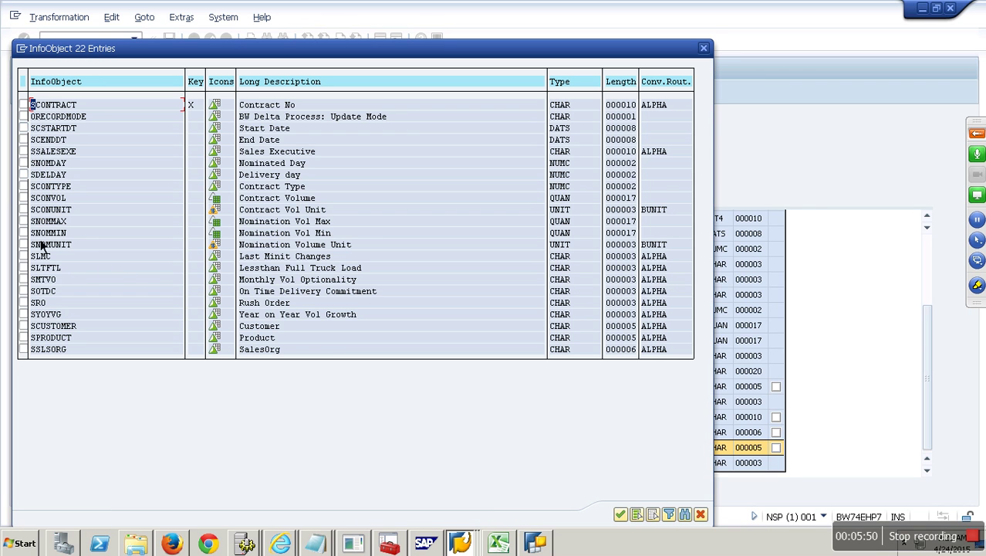
pyautogui.click(24, 325)
pyautogui.click(621, 515)
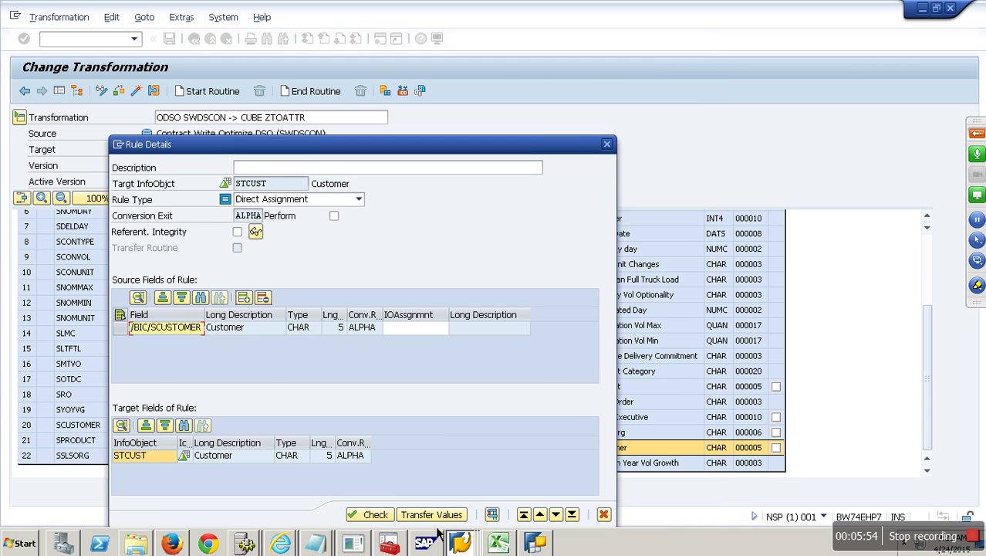
pyautogui.click(432, 514)
# Activate the SWDSCON to ZTOATTR transformation, accept the log, and leave the transformation
pyautogui.click(142, 91)
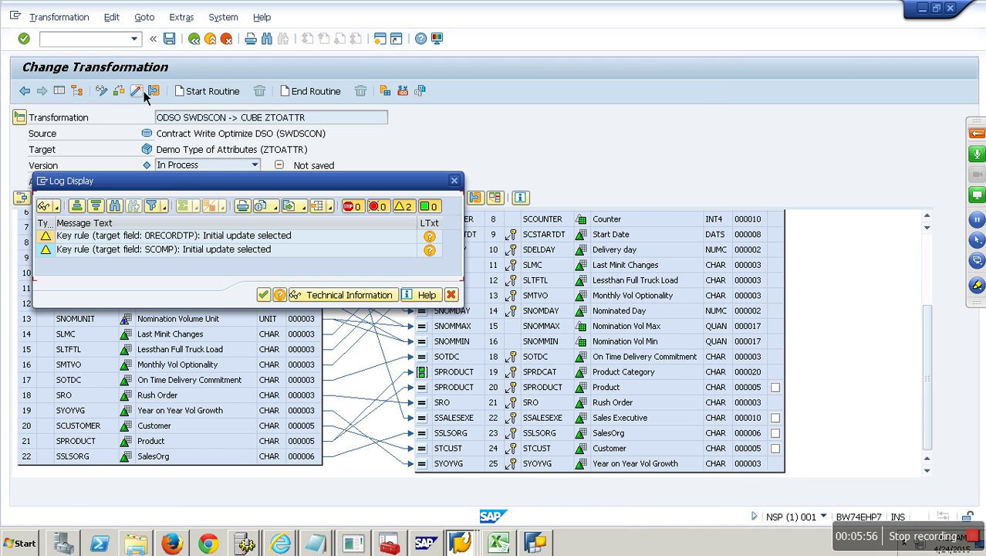
pyautogui.click(264, 296)
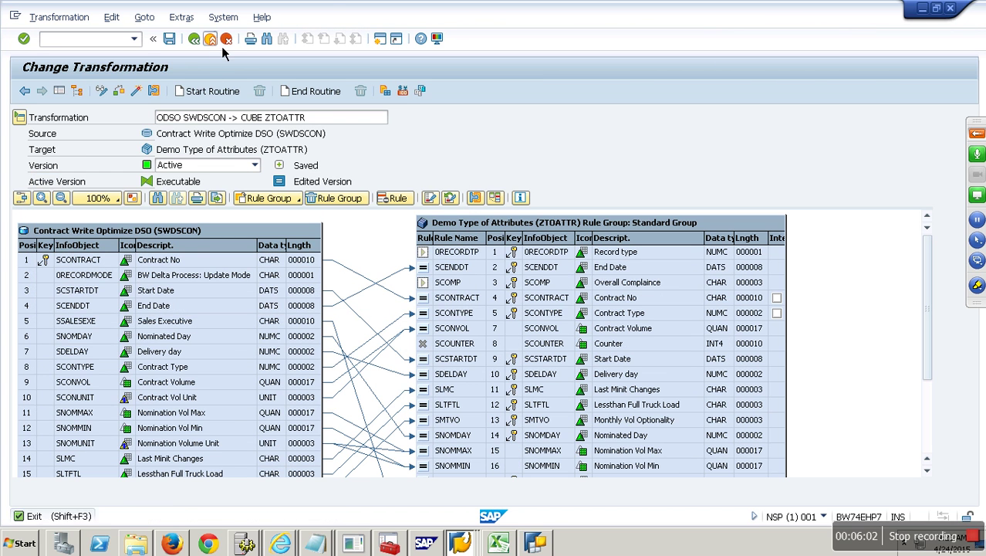
pyautogui.click(194, 38)
# Open the data transfer process SWDSCON -> ZTOATTR in the InfoProvider tree and activate it in change mode
pyautogui.click(90, 219)
pyautogui.click(197, 157)
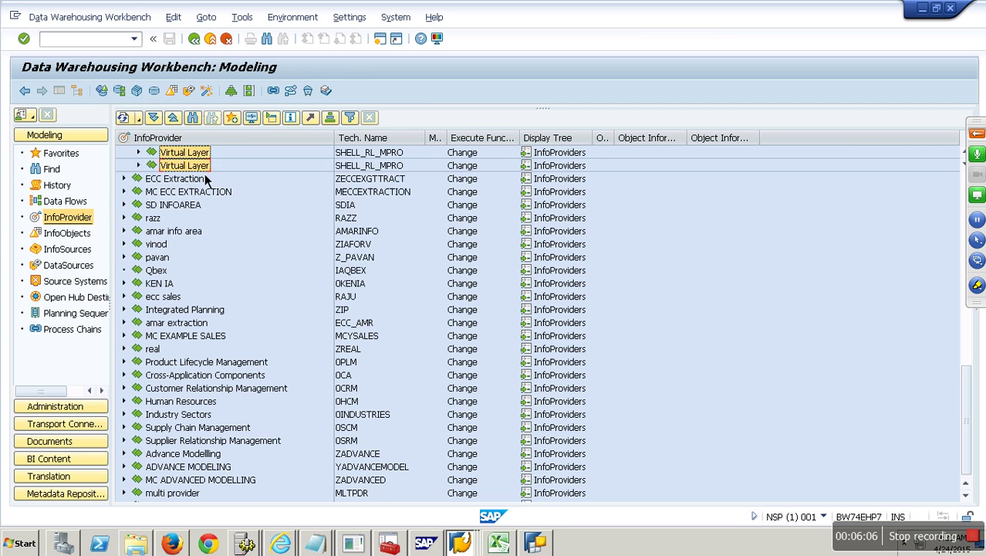
pyautogui.scroll(5, 188, 216)
pyautogui.scroll(4, 185, 222)
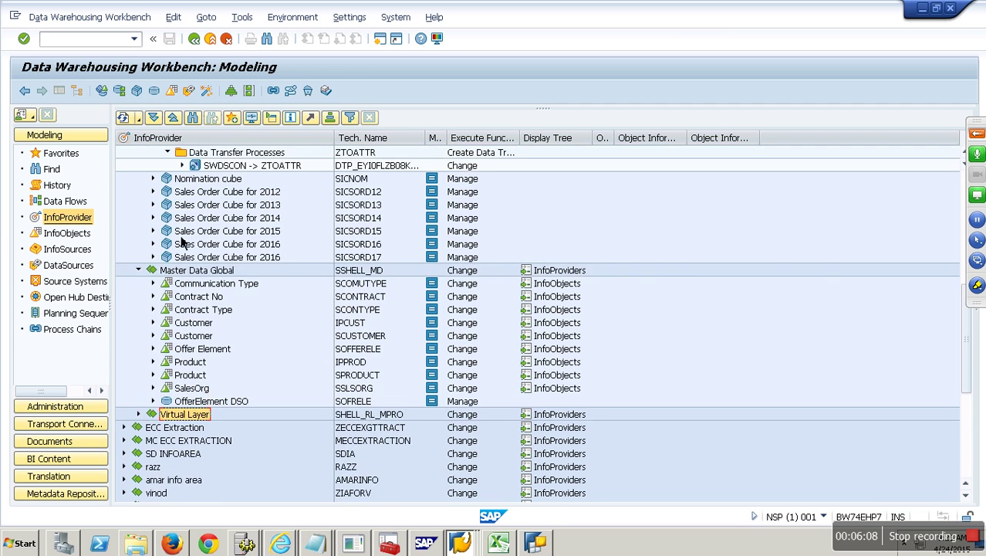
pyautogui.click(263, 234)
pyautogui.doubleClick(262, 236)
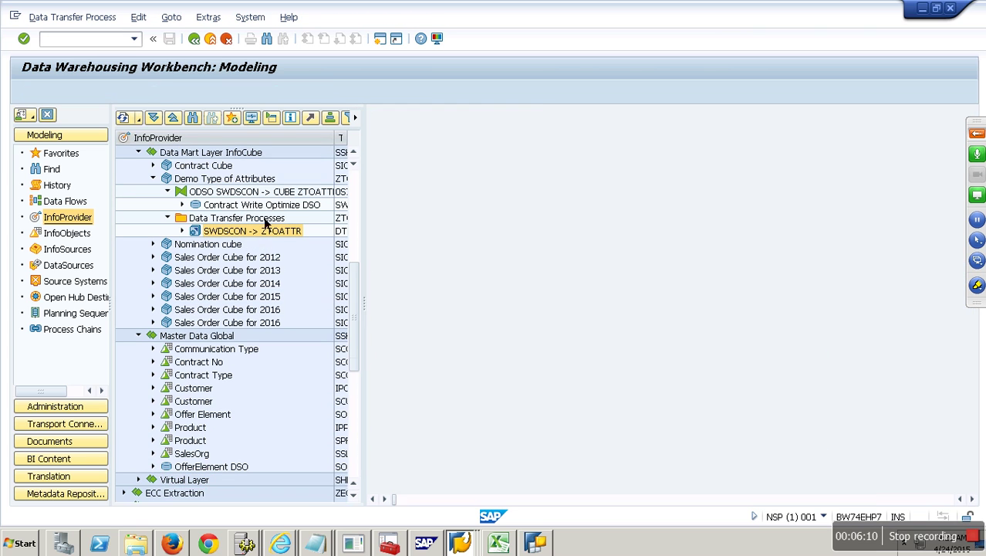
pyautogui.click(94, 91)
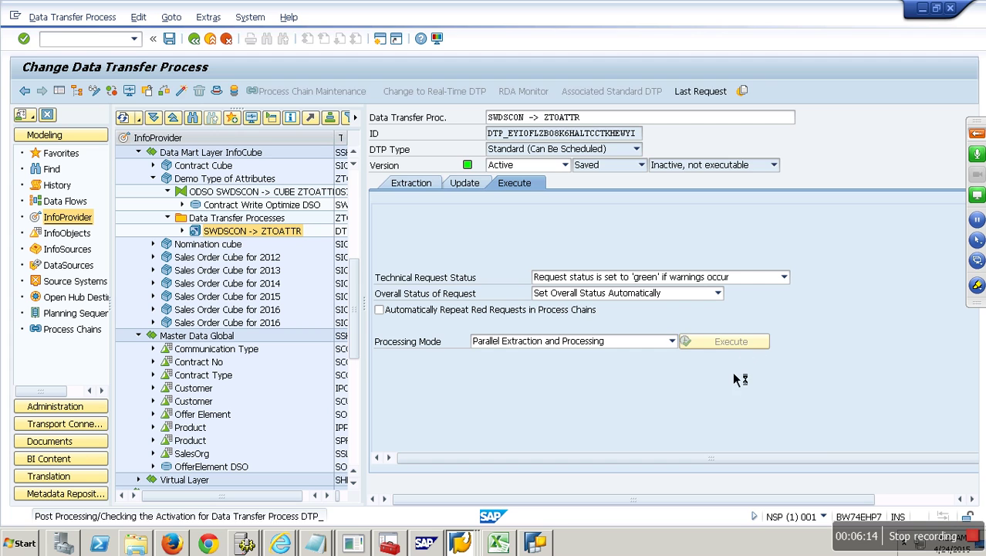
# Execute the SWDSCON -> ZTOATTR data transfer process, check its request in the monitor, and leave the monitor
pyautogui.click(732, 345)
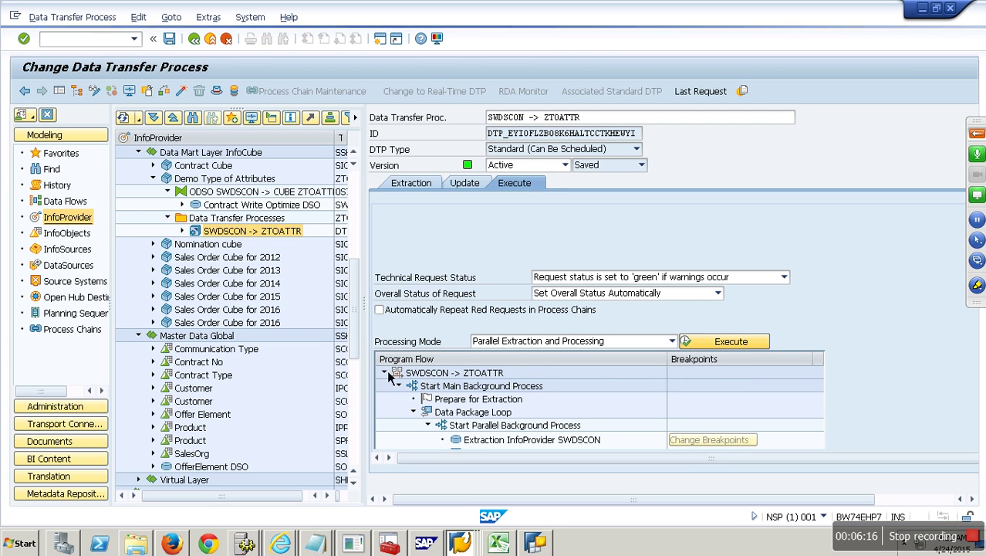
pyautogui.click(199, 300)
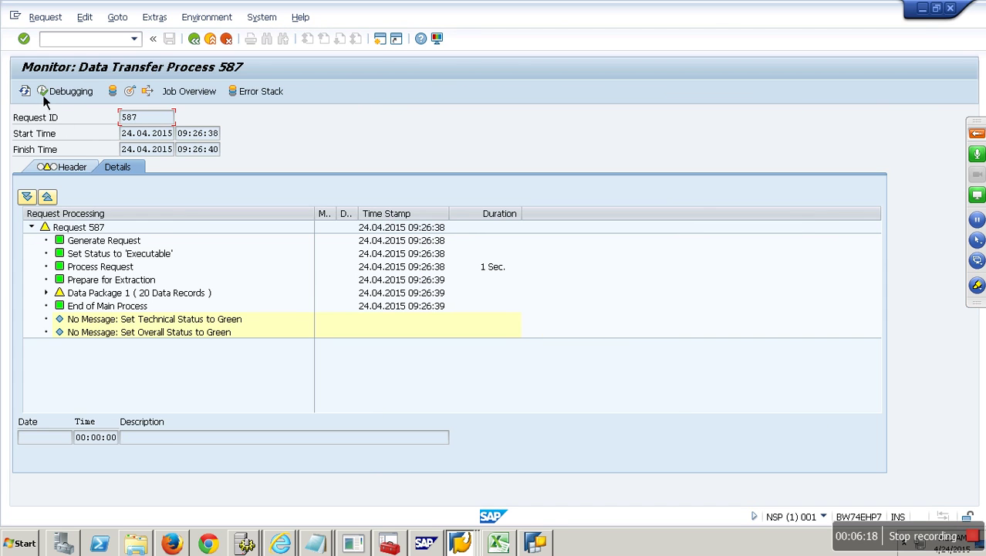
pyautogui.click(218, 42)
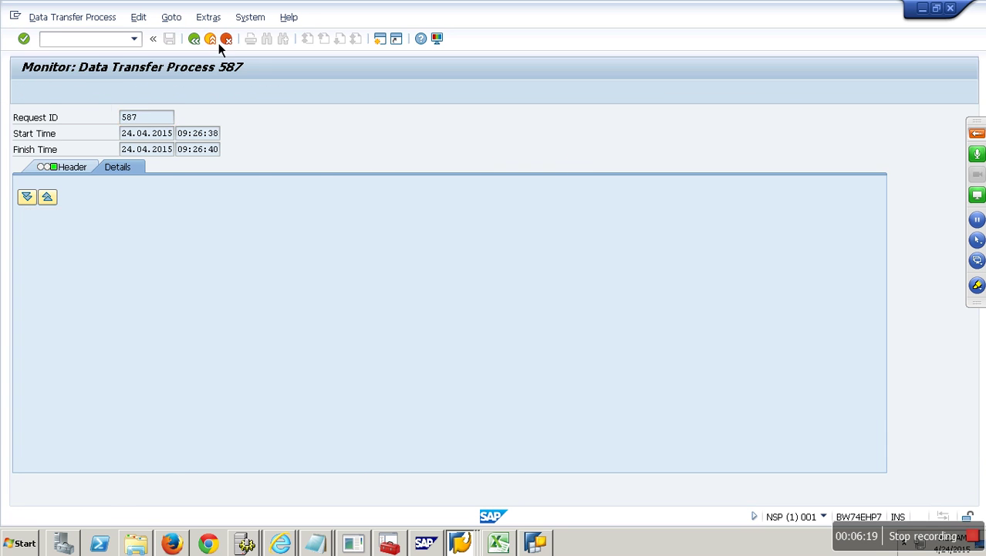
# Close the open BEx Query Designer, start it again, and log on to BW74SR2_SQL with the account password
pyautogui.click(536, 542)
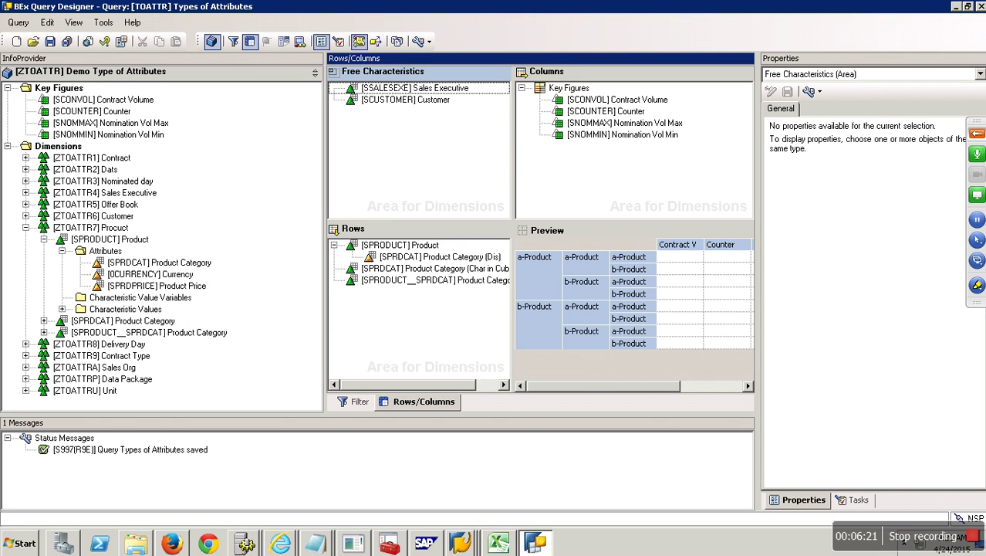
pyautogui.click(981, 9)
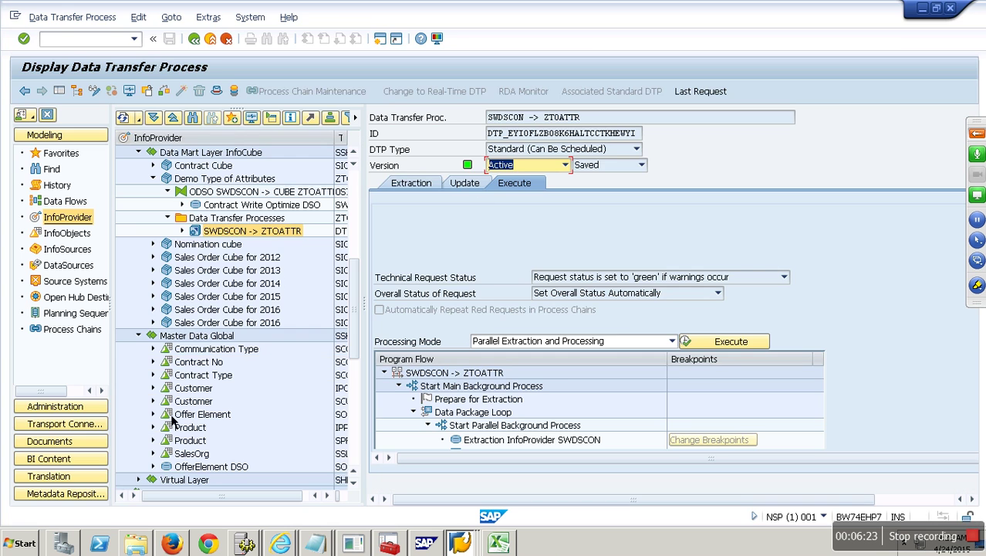
pyautogui.click(20, 544)
pyautogui.click(77, 293)
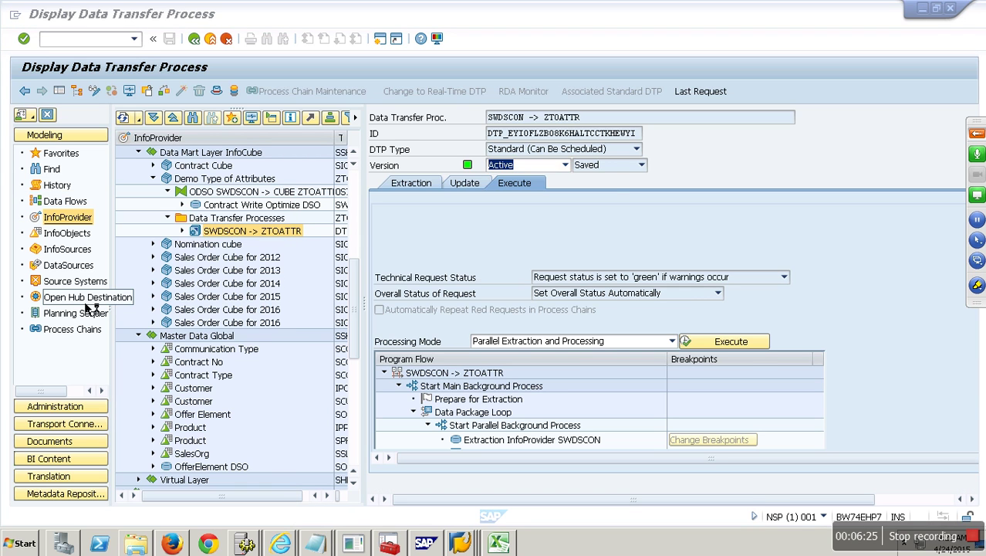
pyautogui.click(463, 273)
pyautogui.click(526, 347)
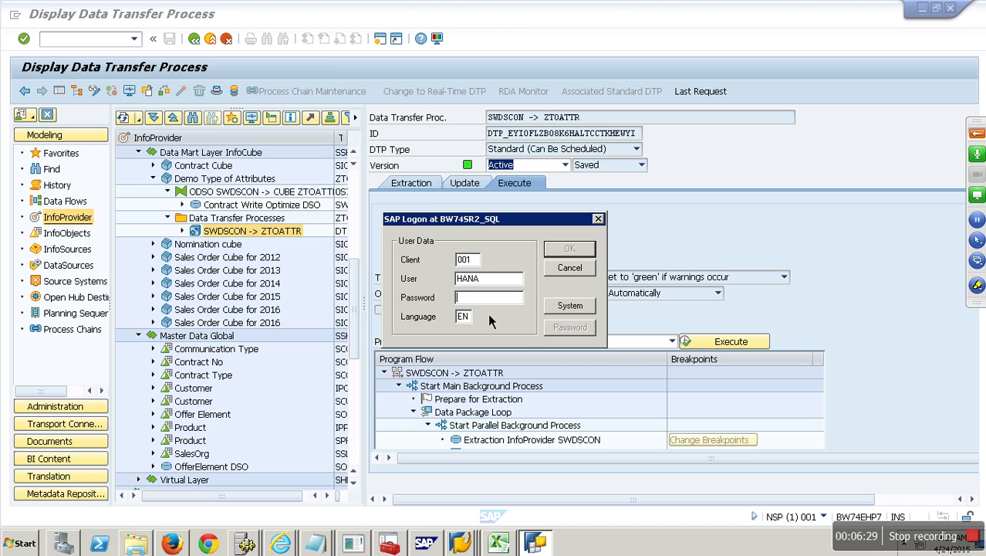
pyautogui.write('***')
pyautogui.click(580, 249)
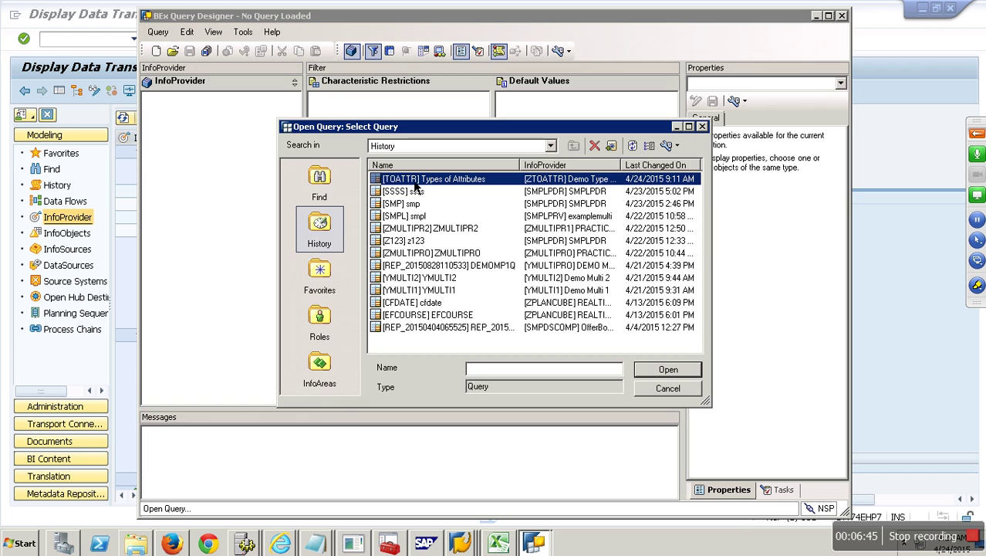
# Open the Types of Attributes query from the history and remove all characteristics from its rows
pyautogui.doubleClick(417, 182)
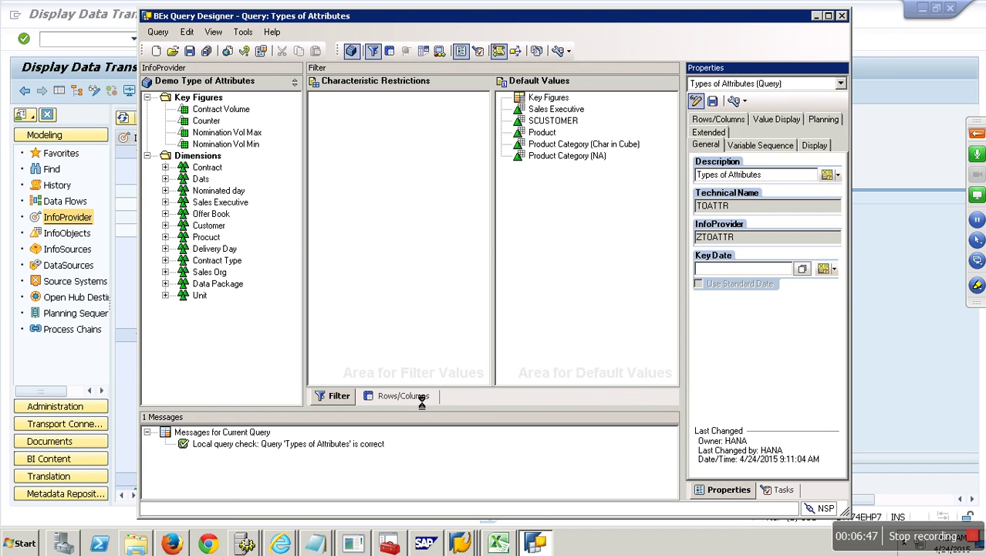
pyautogui.click(362, 277)
pyautogui.keyDown('shift'); pyautogui.click(369, 284); pyautogui.keyUp('shift')
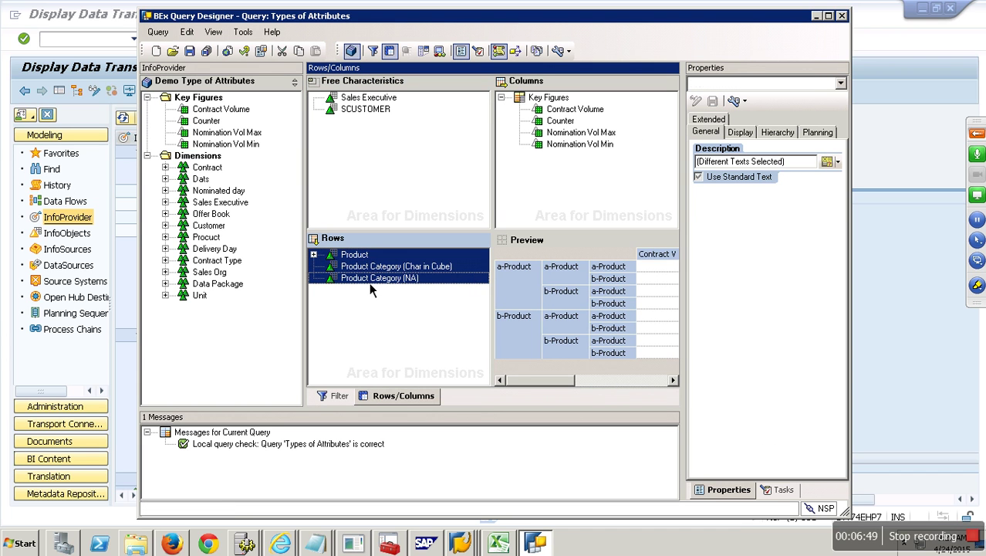
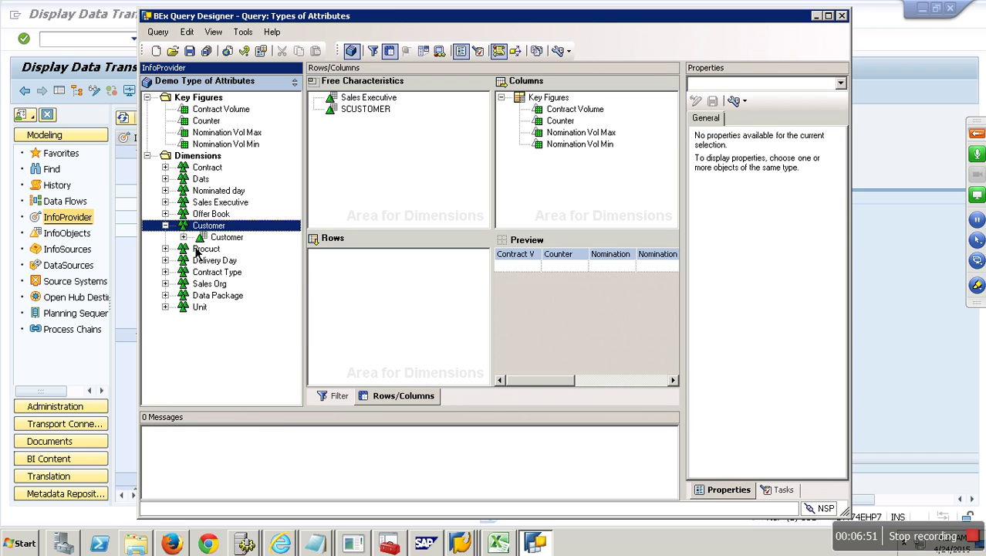
# Add the STCUST Customer characteristic to the rows with its Country Code attribute beneath it
pyautogui.moveTo(246, 239); pyautogui.dragTo(347, 262)
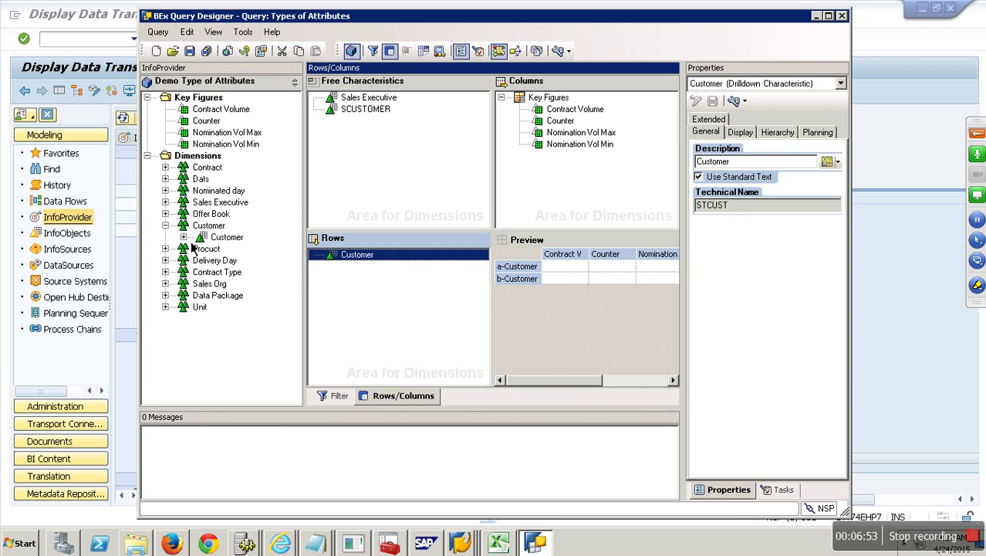
pyautogui.doubleClick(193, 239)
pyautogui.moveTo(280, 265); pyautogui.dragTo(390, 363)
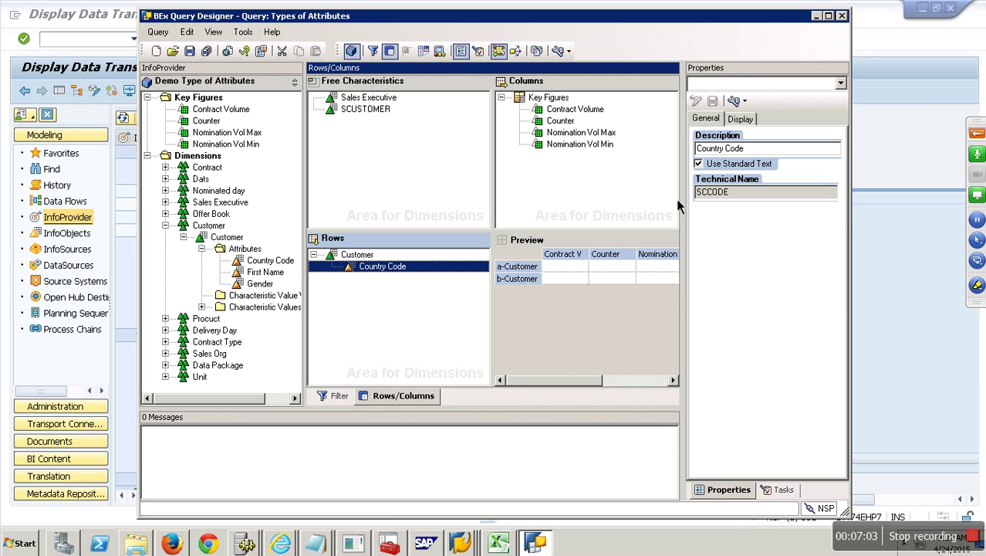
# Set the key date of the Types of Attributes query to 24.04.2015 in the query properties
pyautogui.click(785, 108)
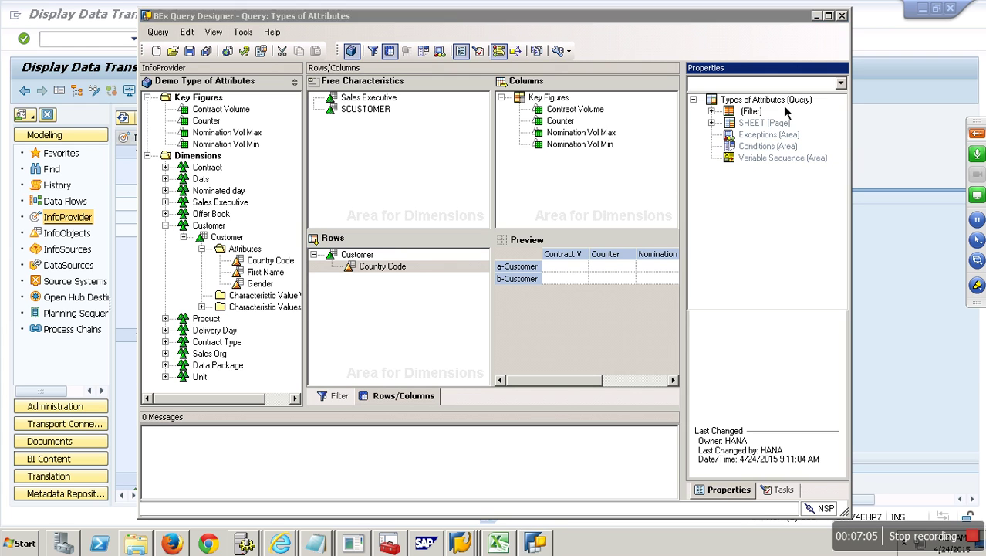
pyautogui.click(734, 273)
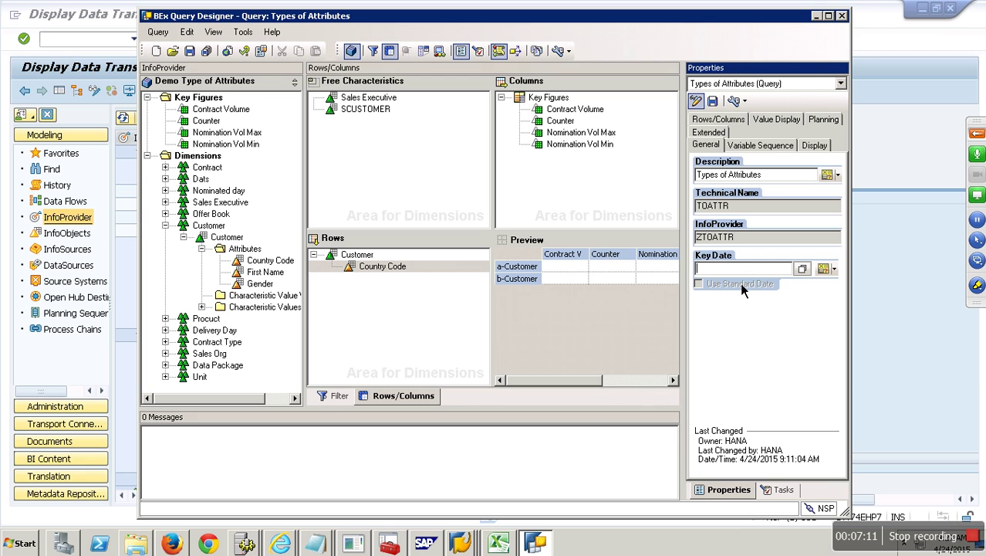
pyautogui.click(823, 273)
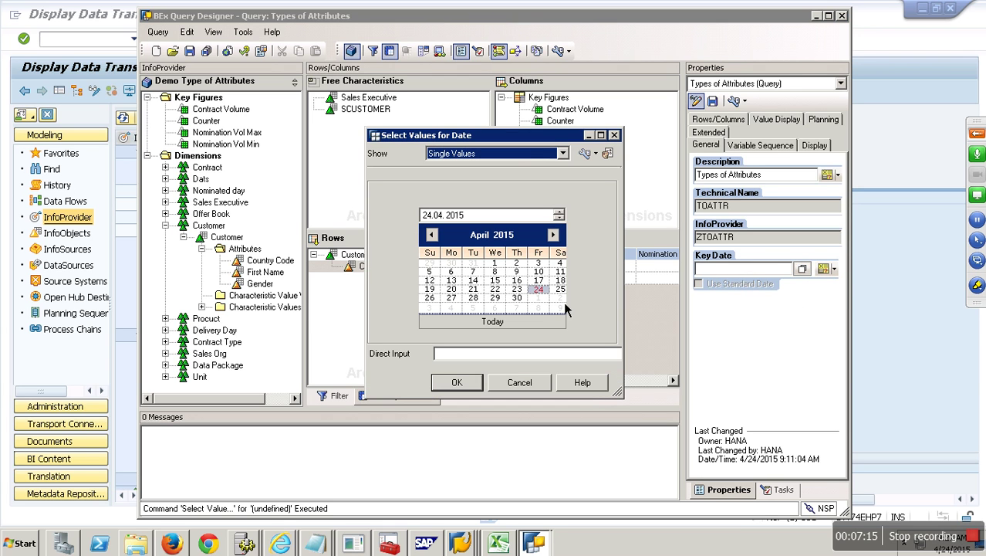
pyautogui.doubleClick(543, 293)
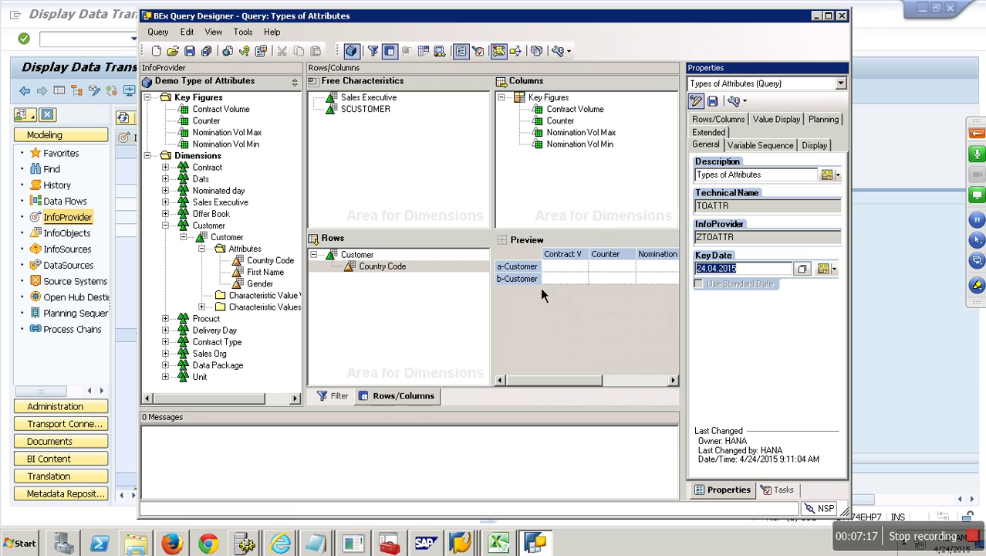
pyautogui.click(758, 272)
# Save the Types of Attributes query despite its errors
pyautogui.click(190, 51)
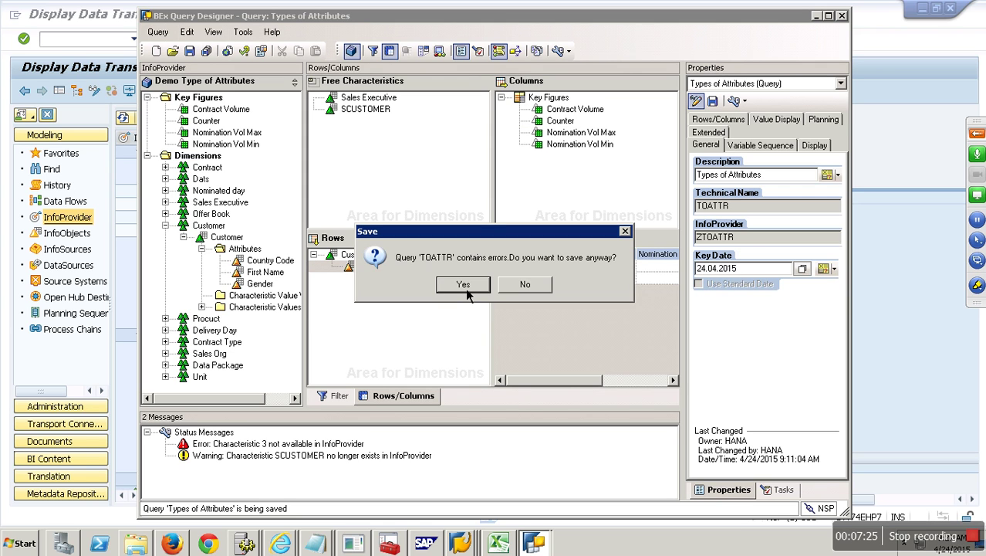
pyautogui.click(463, 285)
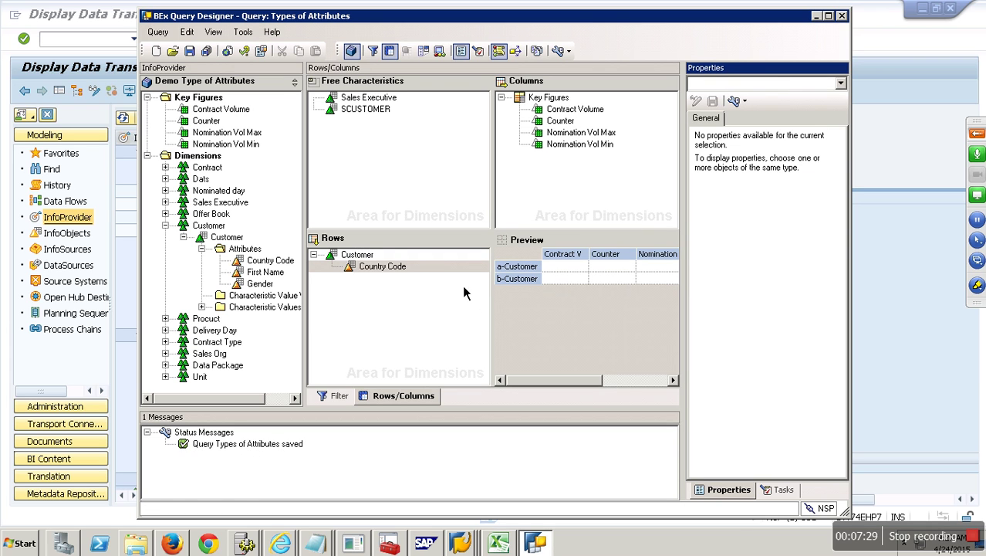
pyautogui.click(189, 51)
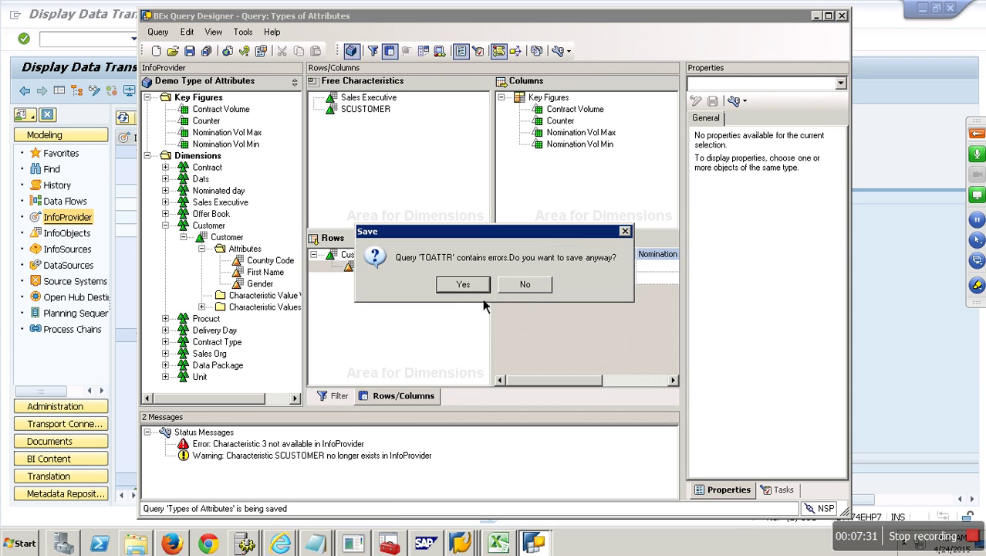
pyautogui.click(463, 284)
# Remove SCUSTOMER from the free characteristics and save the query
pyautogui.click(371, 133)
pyautogui.click(369, 111)
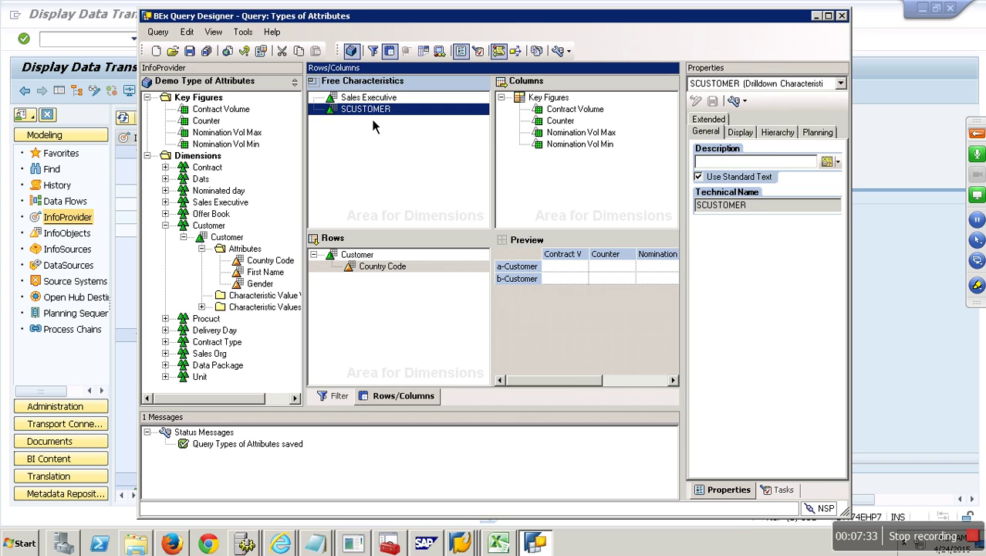
pyautogui.moveTo(367, 112); pyautogui.dragTo(207, 75)
pyautogui.click(189, 51)
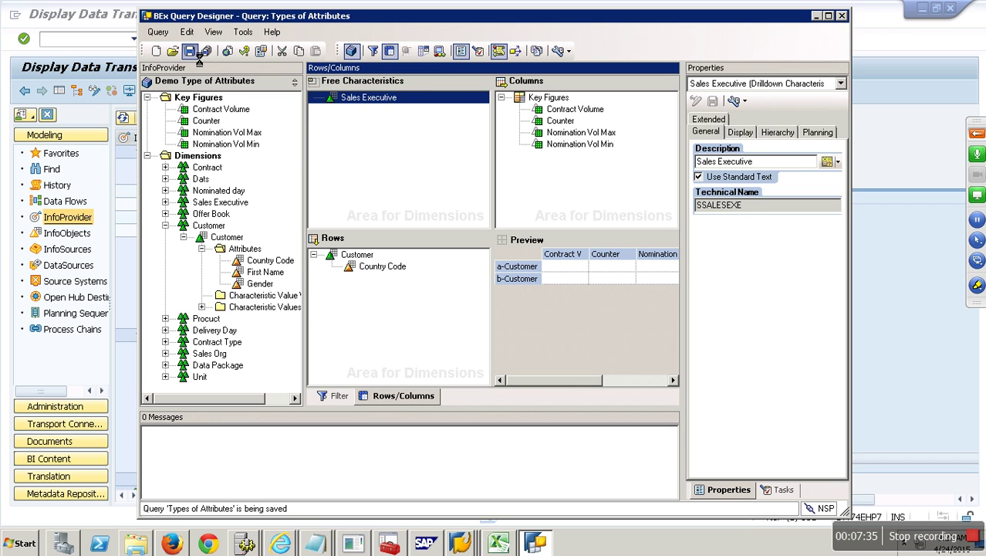
pyautogui.click(189, 51)
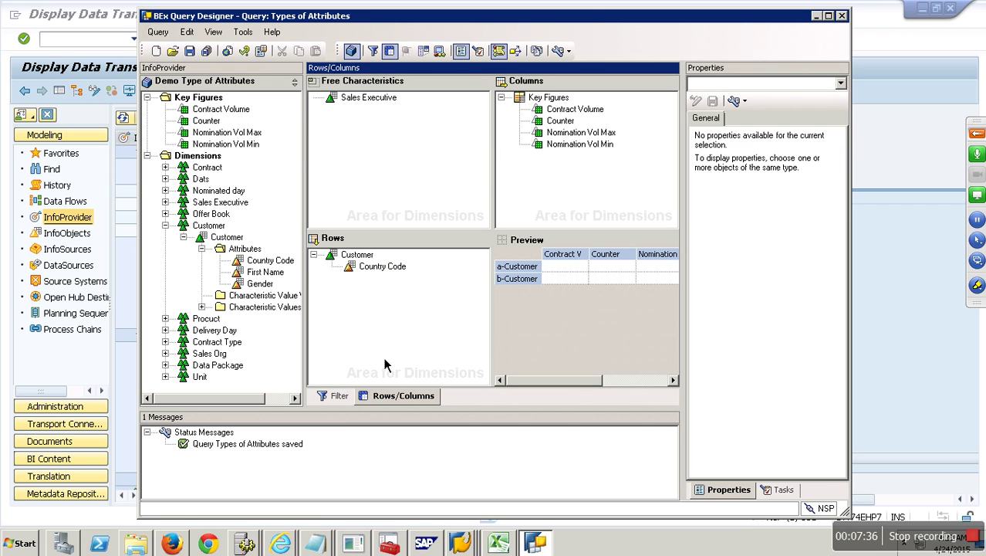
# Switch to the SAP Query session, rerun the Types of Attributes query, and check the country code of customer C100
pyautogui.click(895, 300)
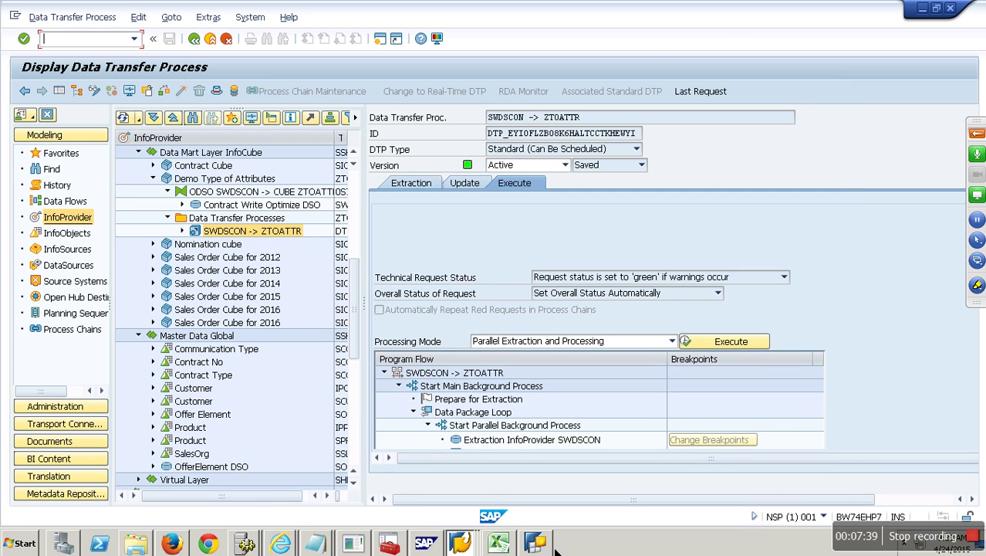
pyautogui.click(463, 544)
pyautogui.click(432, 463)
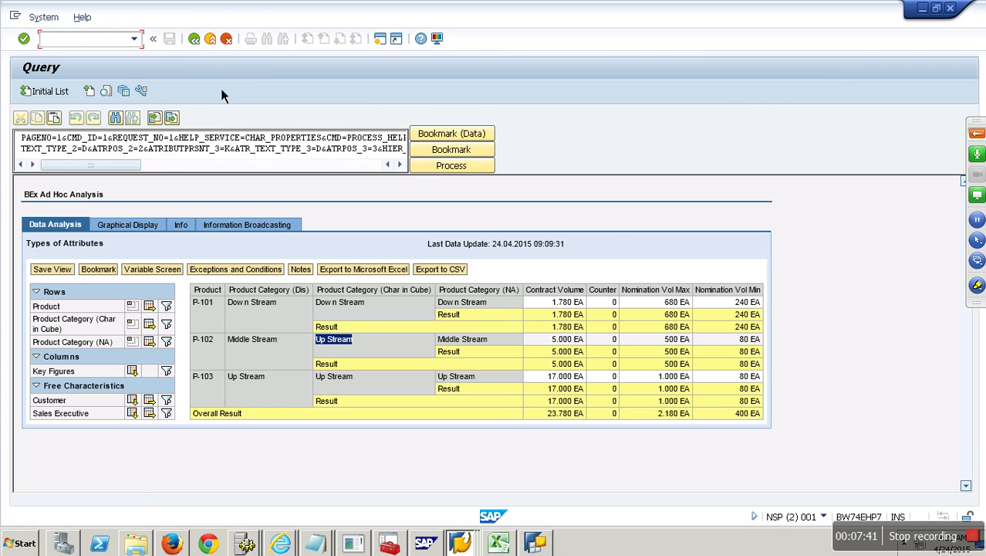
pyautogui.click(208, 44)
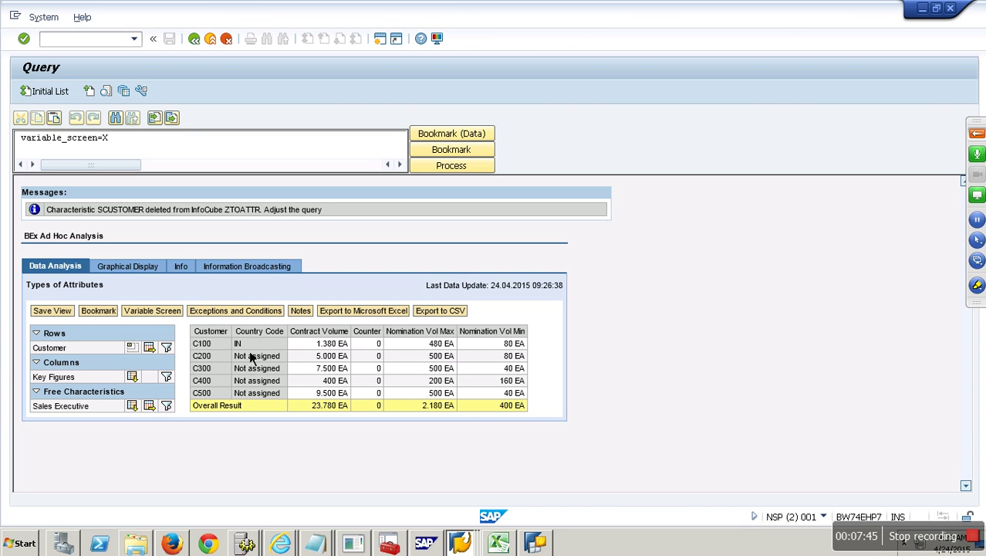
pyautogui.doubleClick(238, 344)
# Switch to the Query Designer, set the query's key date to 24.04.2014, and save the query
pyautogui.click(535, 544)
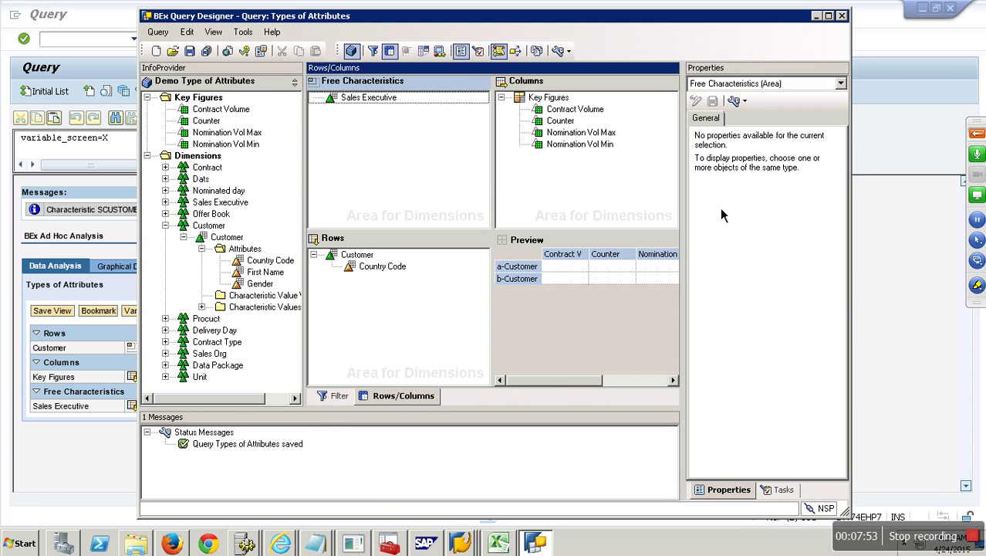
pyautogui.click(762, 84)
pyautogui.click(772, 100)
pyautogui.click(750, 272)
pyautogui.write('4.04.2014')
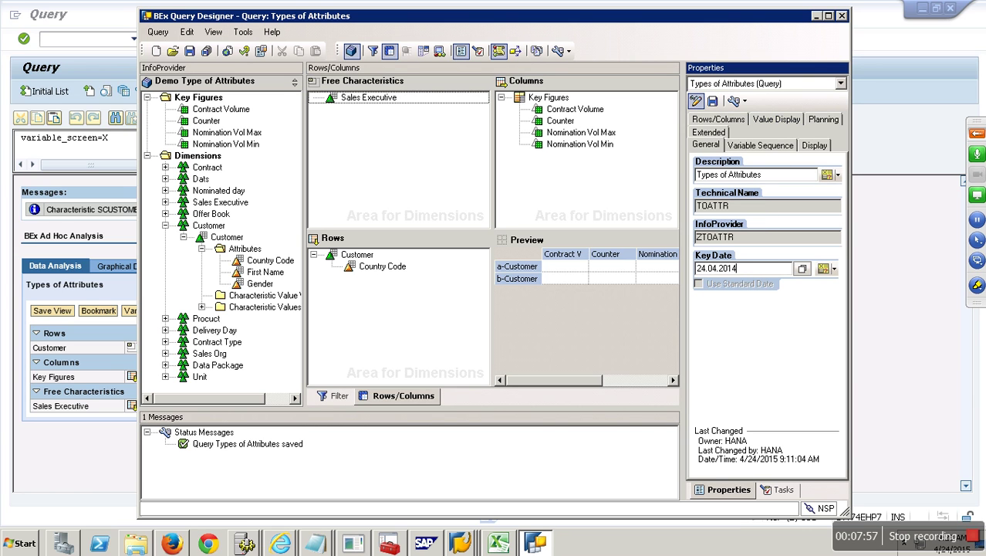
pyautogui.click(191, 51)
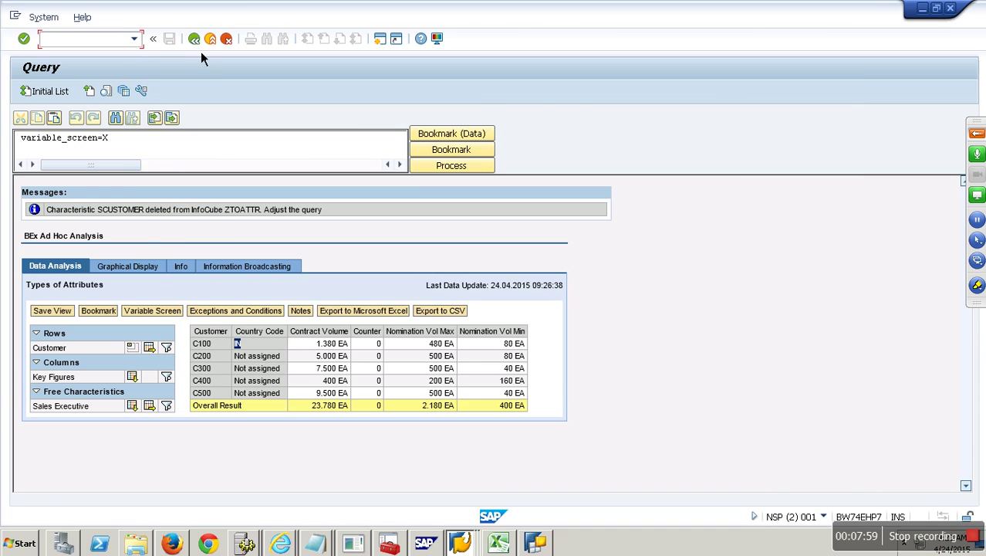
# Rerun the Types of Attributes query in the SAP session and check customer C100's country code for the changed key date
pyautogui.click(199, 44)
pyautogui.click(45, 93)
pyautogui.moveTo(261, 303); pyautogui.dragTo(226, 311)
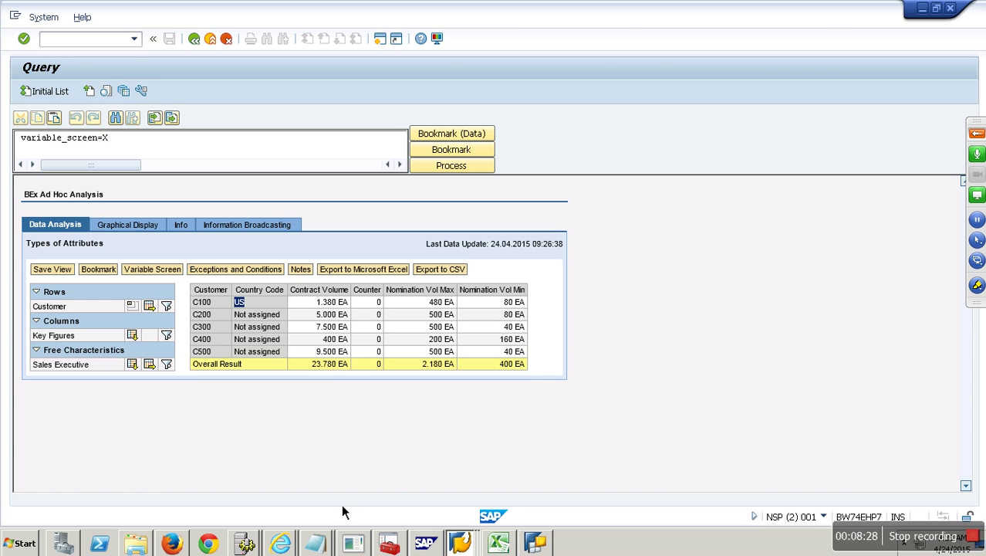
# Switch to the Notepad notes and highlight the Time Dependent Navigational Attribute line
pyautogui.click(329, 540)
pyautogui.click(324, 515)
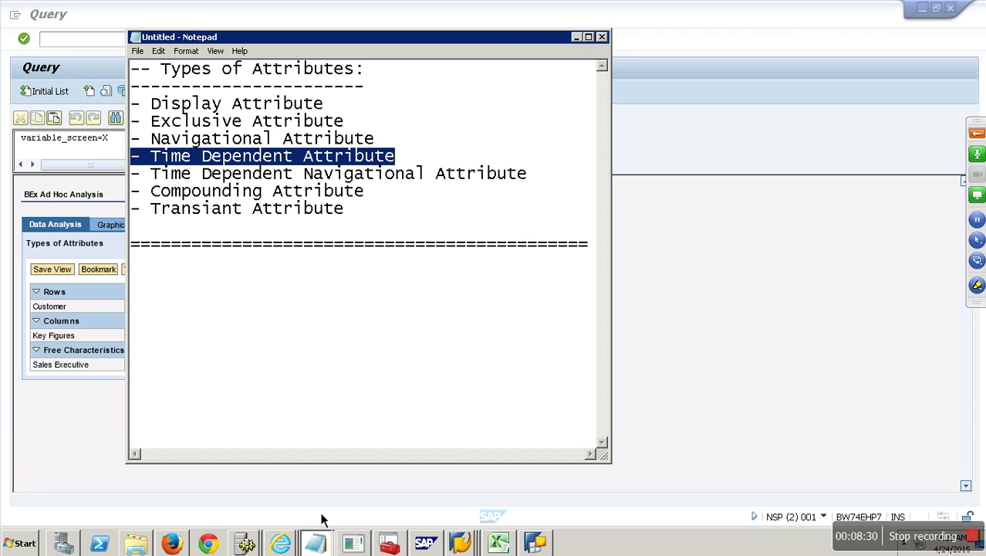
pyautogui.moveTo(548, 179); pyautogui.dragTo(121, 182)
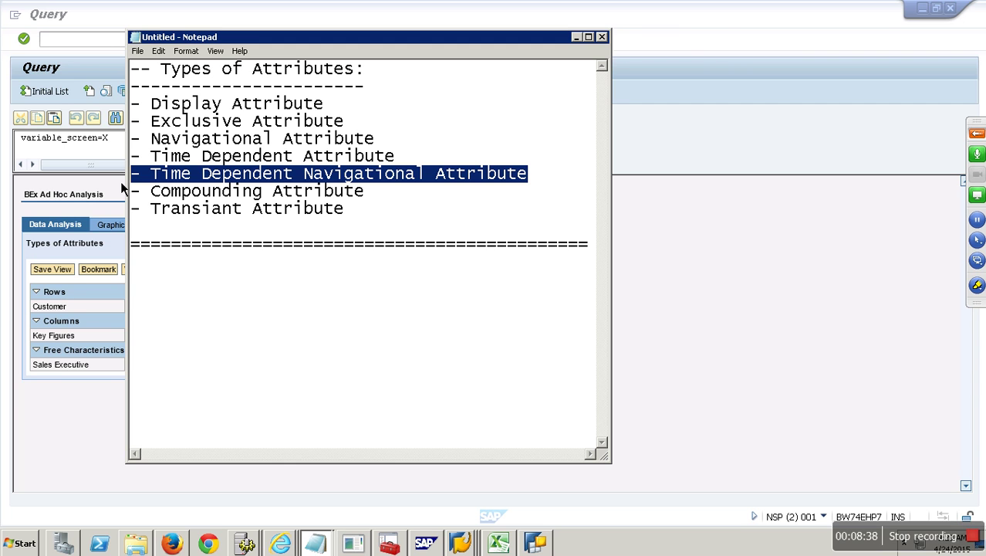
# Return to the SAP data transfer process session, leave the process display, and show the InfoObjects tree
pyautogui.click(424, 544)
pyautogui.moveTo(460, 544)
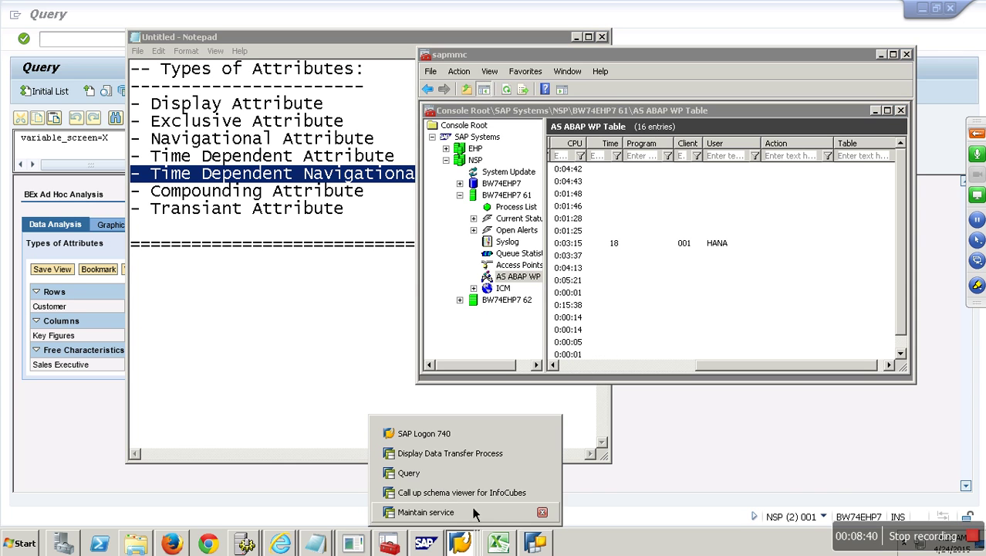
pyautogui.click(476, 463)
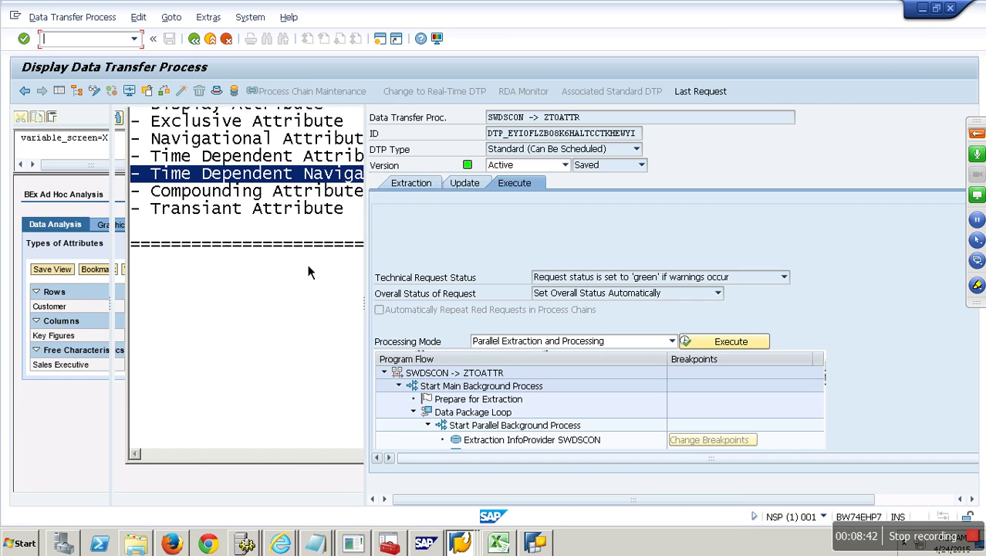
pyautogui.click(209, 40)
pyautogui.click(90, 236)
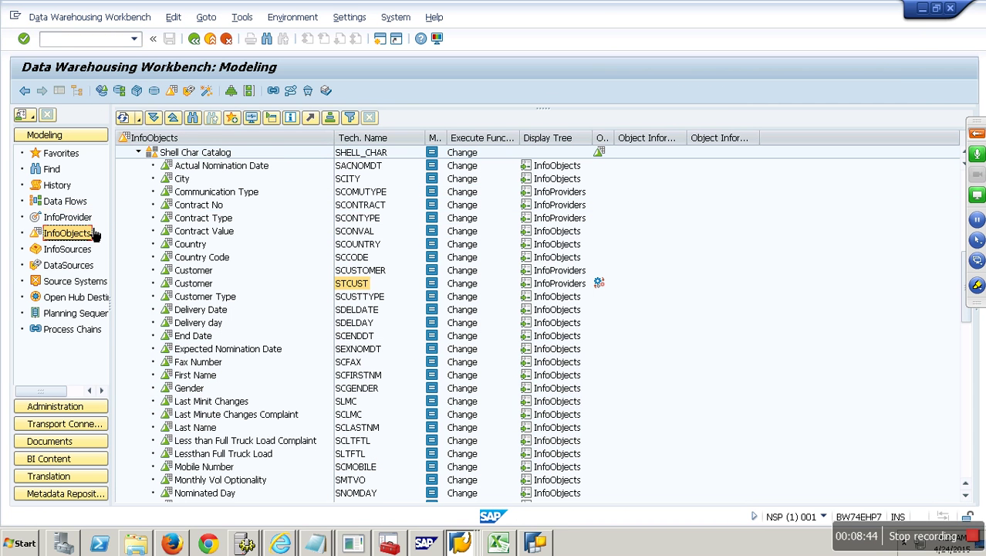
# Search the InfoObjects tree for STCUST and open the details of that Customer characteristic
pyautogui.click(204, 121)
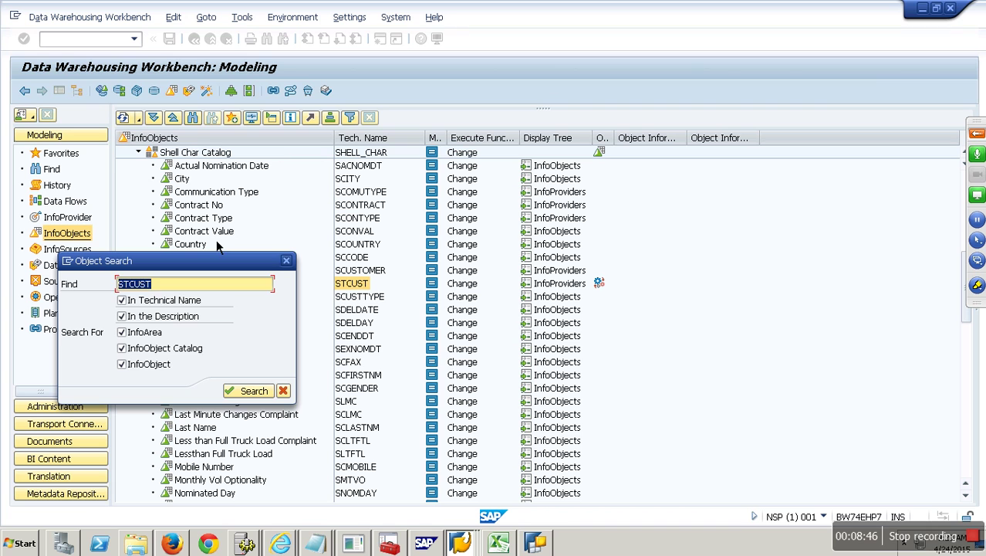
pyautogui.press('Return')
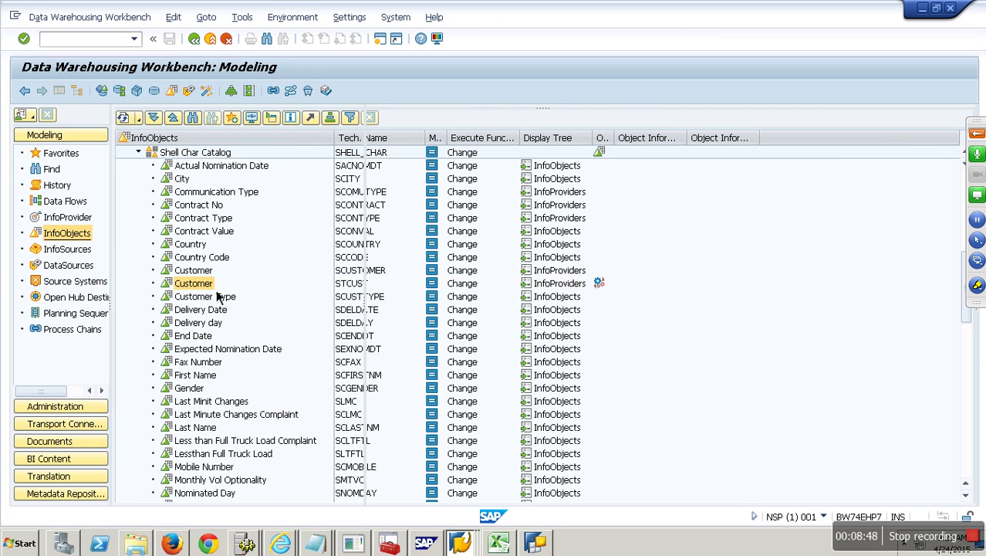
pyautogui.doubleClick(217, 289)
pyautogui.click(66, 94)
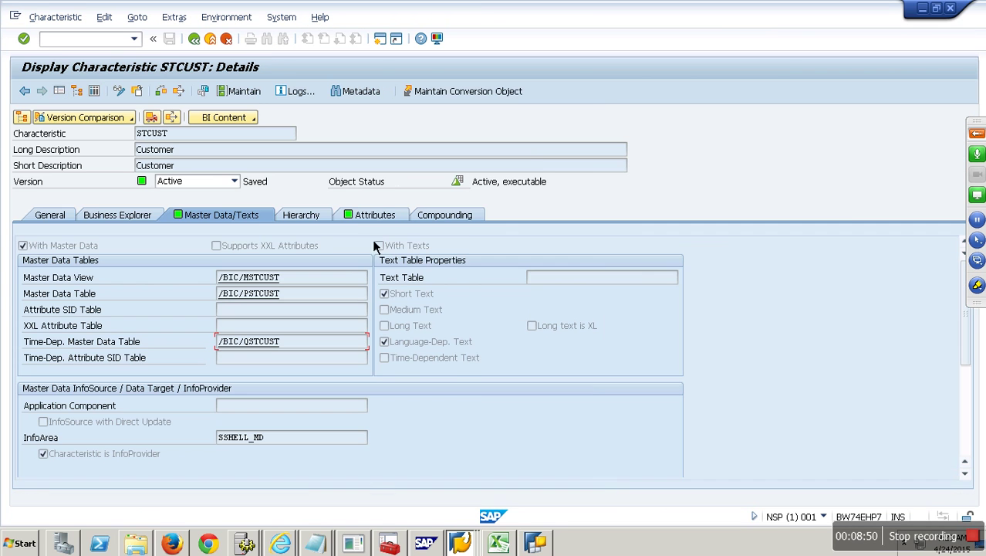
# Make Country Code (SCCODE) a navigational attribute of STCUST with its standard description, and activate the characteristic, ignoring warnings
pyautogui.click(361, 216)
pyautogui.click(119, 91)
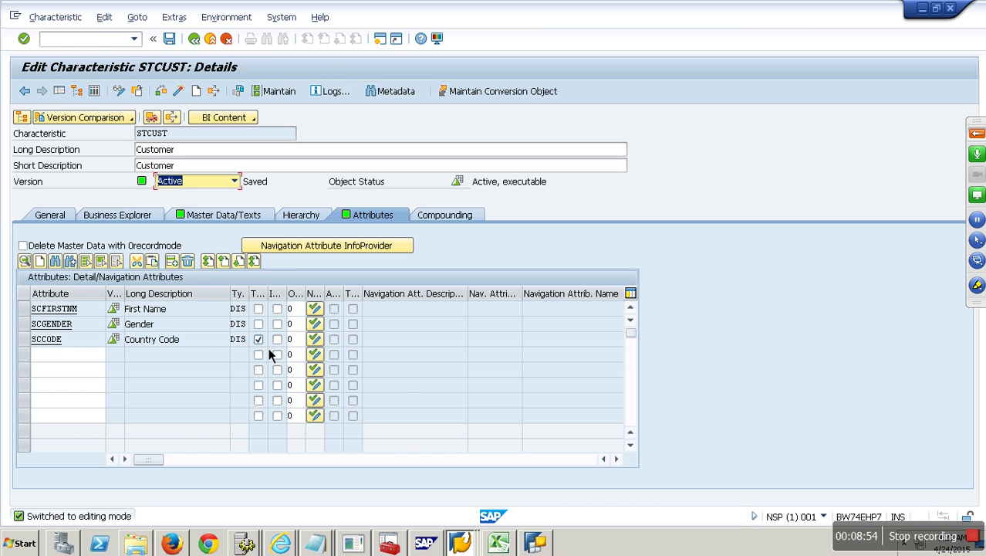
pyautogui.click(315, 339)
pyautogui.click(353, 339)
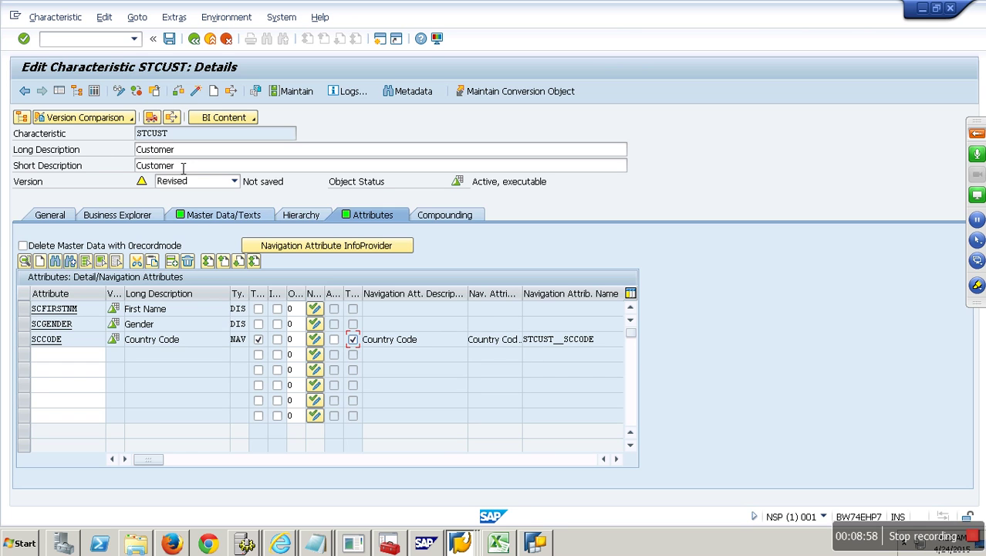
pyautogui.click(195, 92)
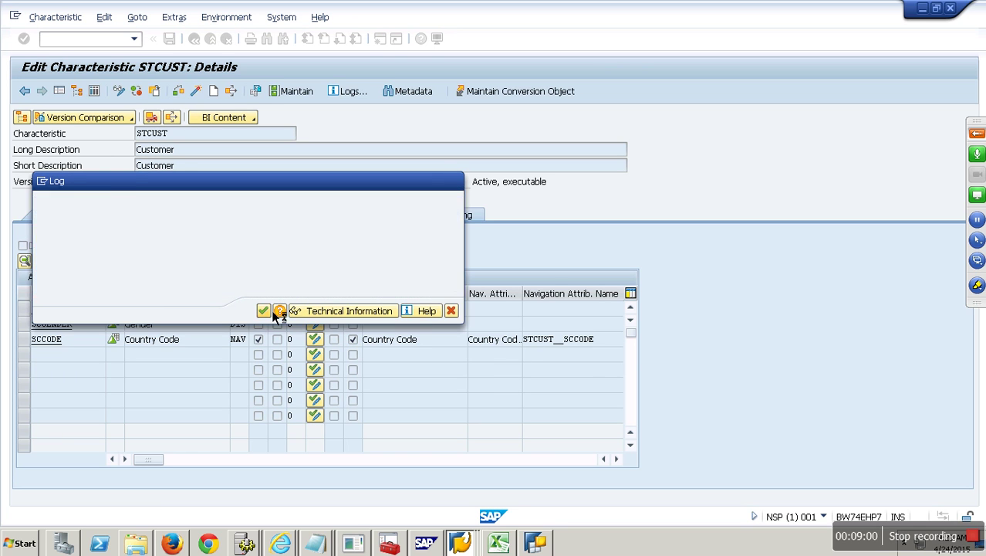
pyautogui.click(279, 311)
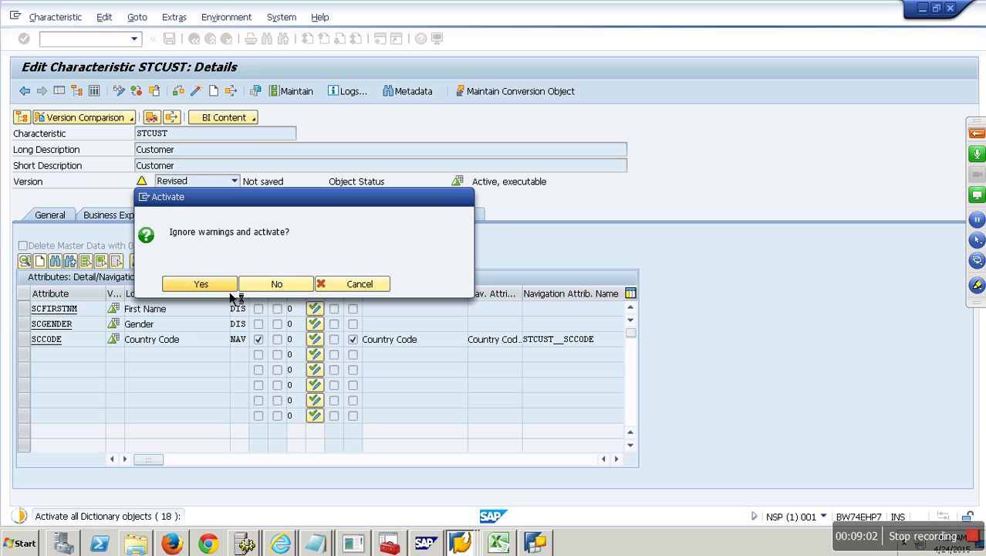
pyautogui.click(234, 284)
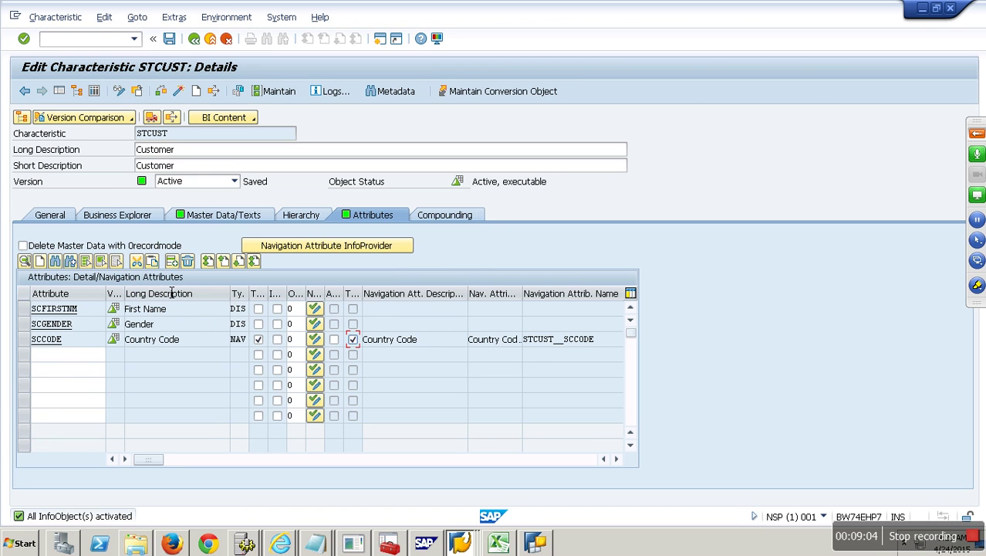
# Open the Demo Type of Attributes InfoCube for change, enable the STCUST__SCCODE Country Code navigation attribute, and activate the cube
pyautogui.click(205, 49)
pyautogui.click(83, 219)
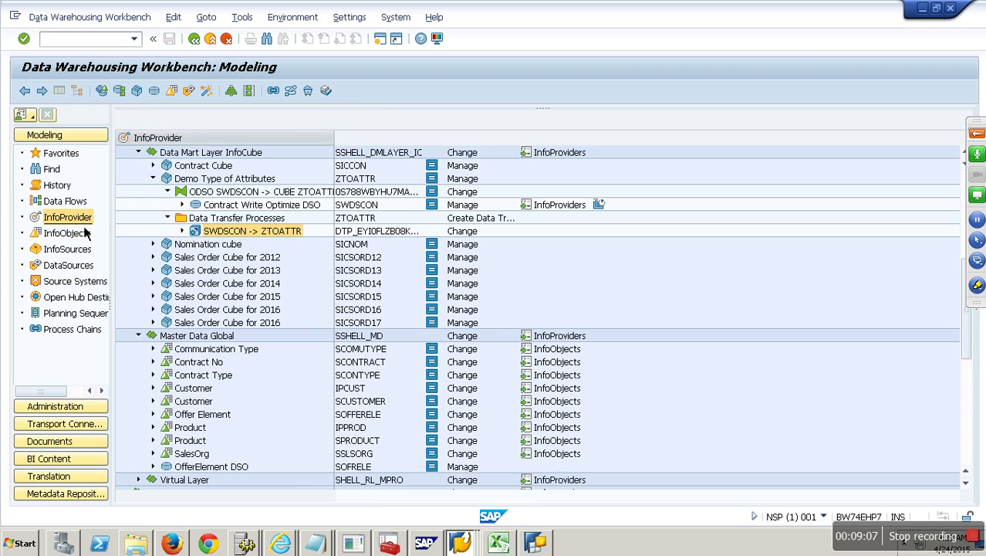
pyautogui.rightClick(233, 181)
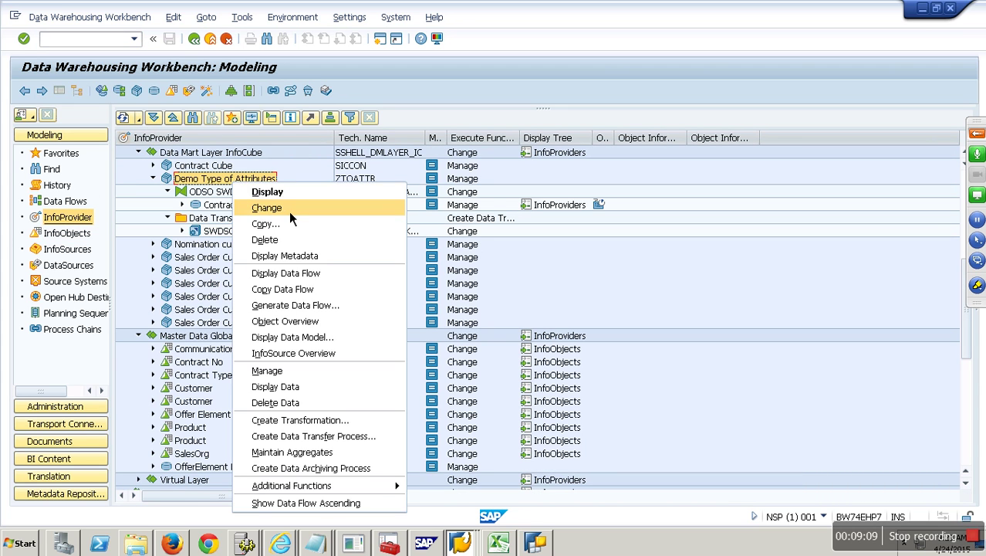
pyautogui.click(289, 212)
pyautogui.click(611, 430)
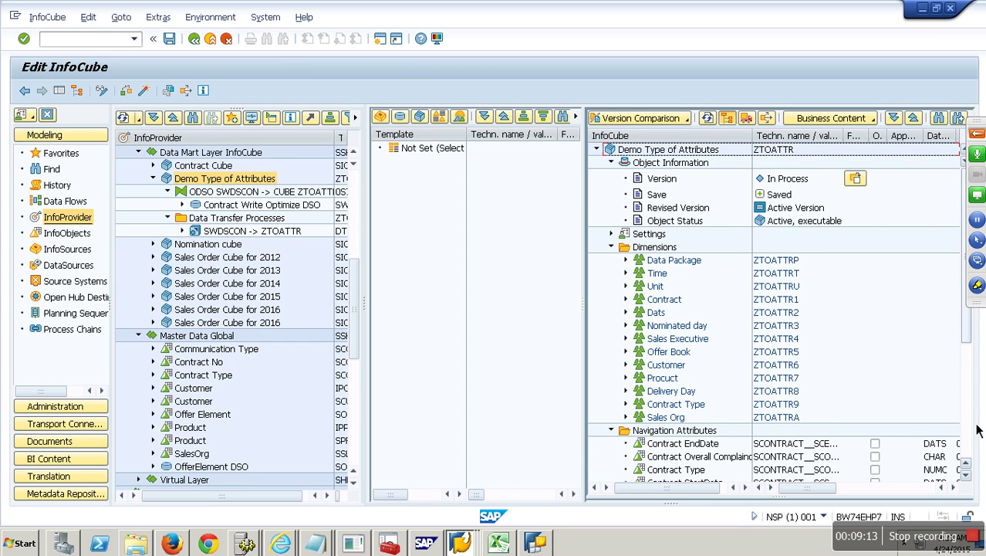
pyautogui.scroll(-5, 965, 436)
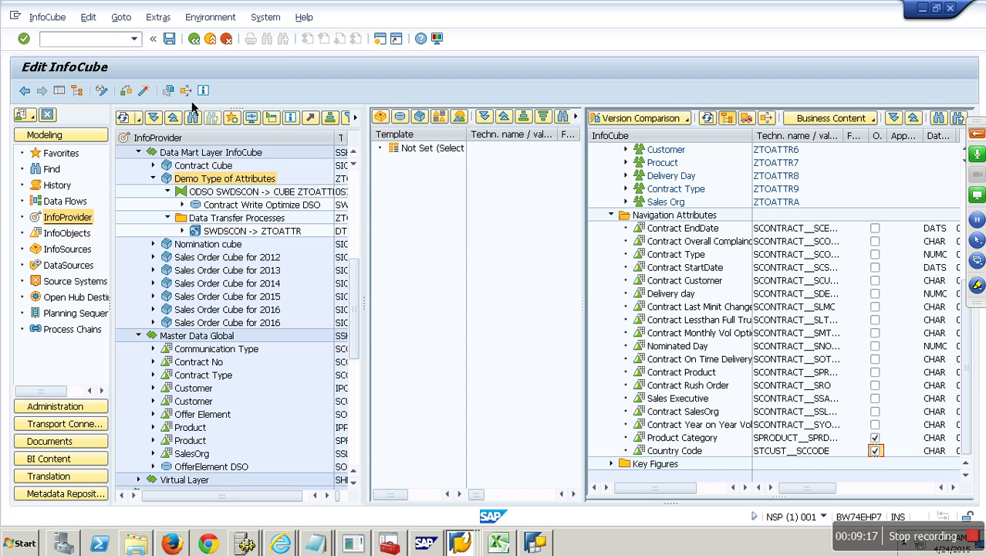
pyautogui.click(147, 96)
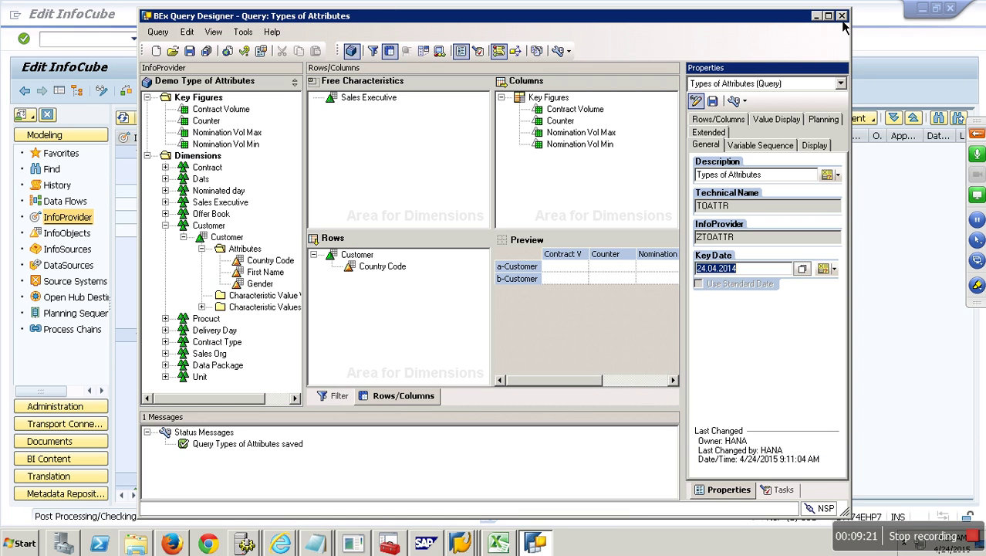
# Close and restart BEx Query Designer, logging on to BW74SR2_SQL with the account password
pyautogui.click(841, 16)
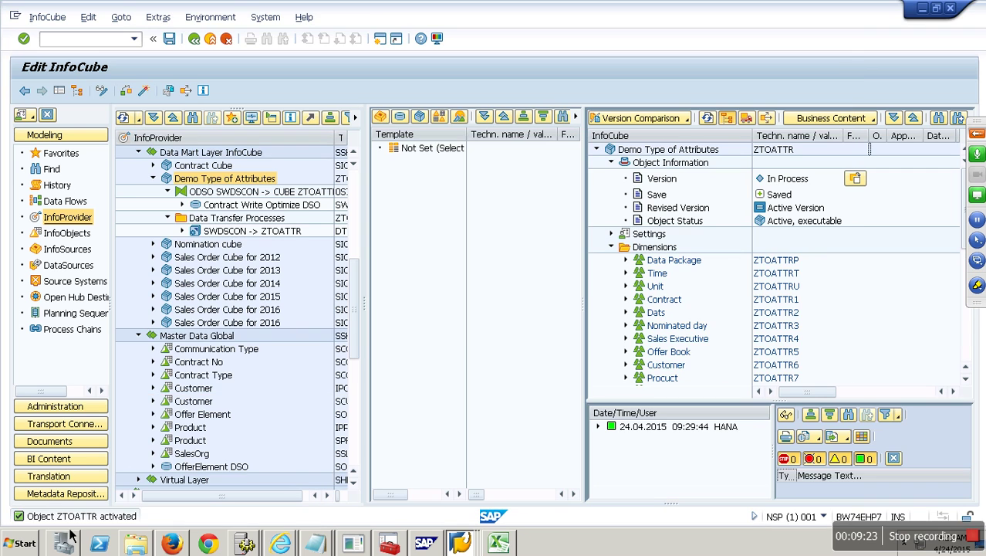
pyautogui.click(22, 543)
pyautogui.click(65, 290)
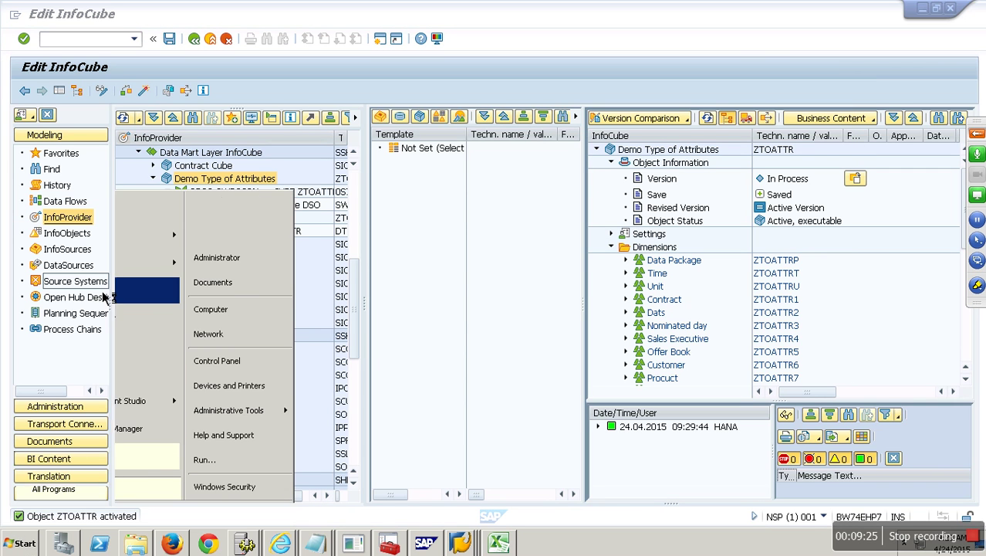
pyautogui.click(461, 274)
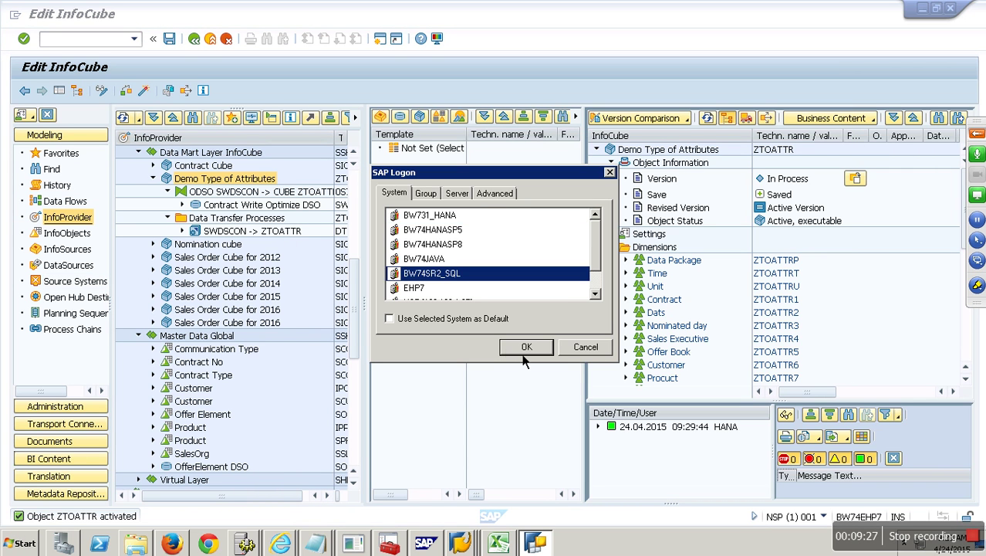
pyautogui.click(527, 347)
pyautogui.write('*')
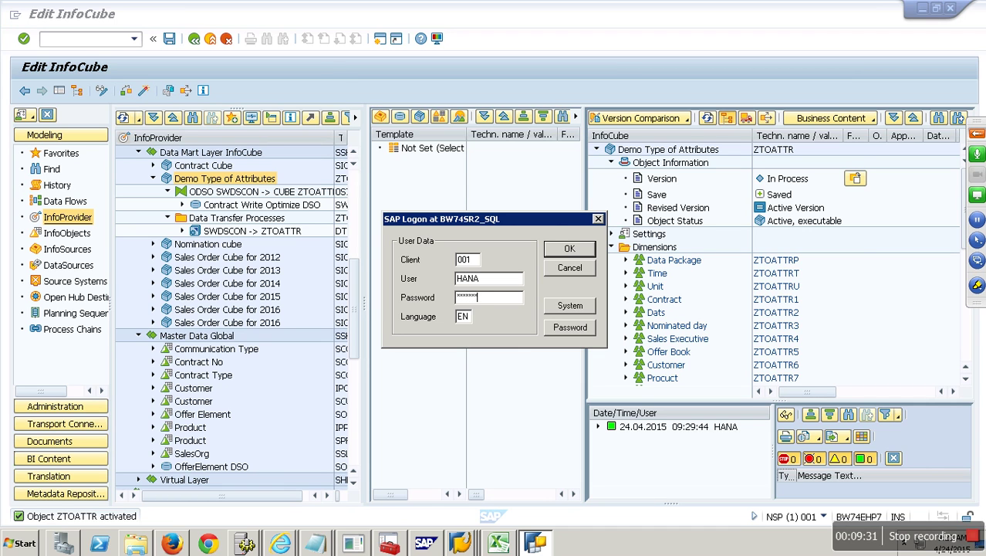
pyautogui.click(564, 255)
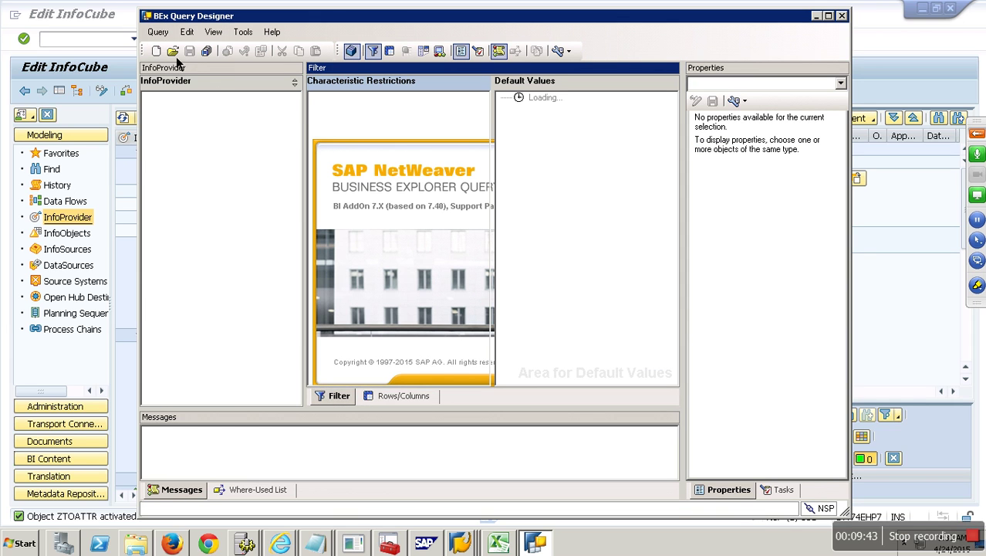
# Open the Types of Attributes query with its rows and columns, expand the Customer dimension, and display technical names in the maximized window
pyautogui.click(174, 52)
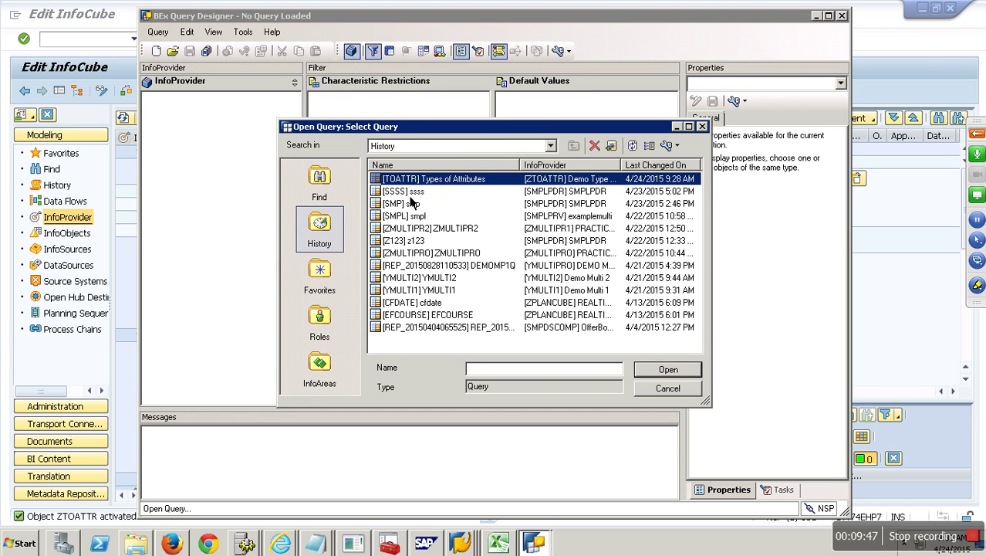
pyautogui.press('Return')
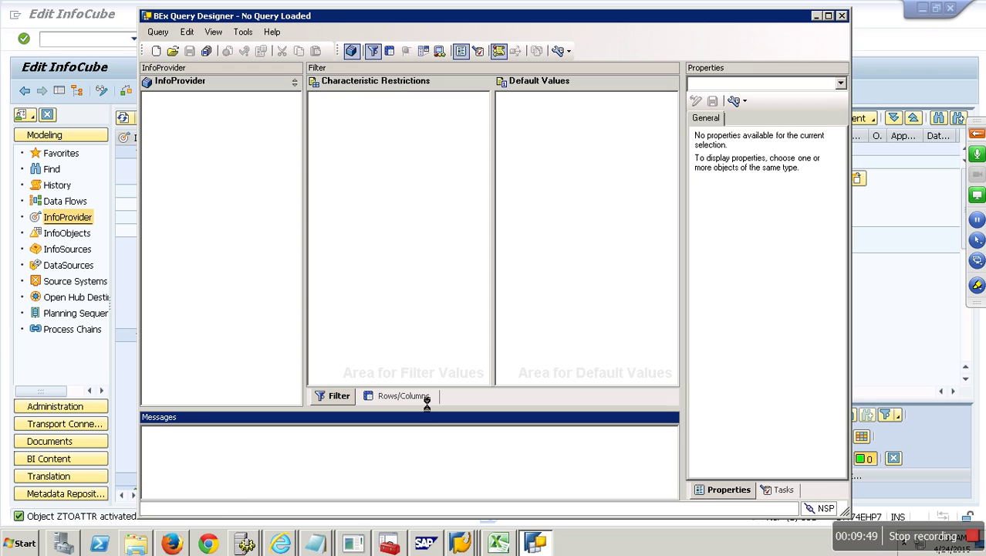
pyautogui.click(425, 397)
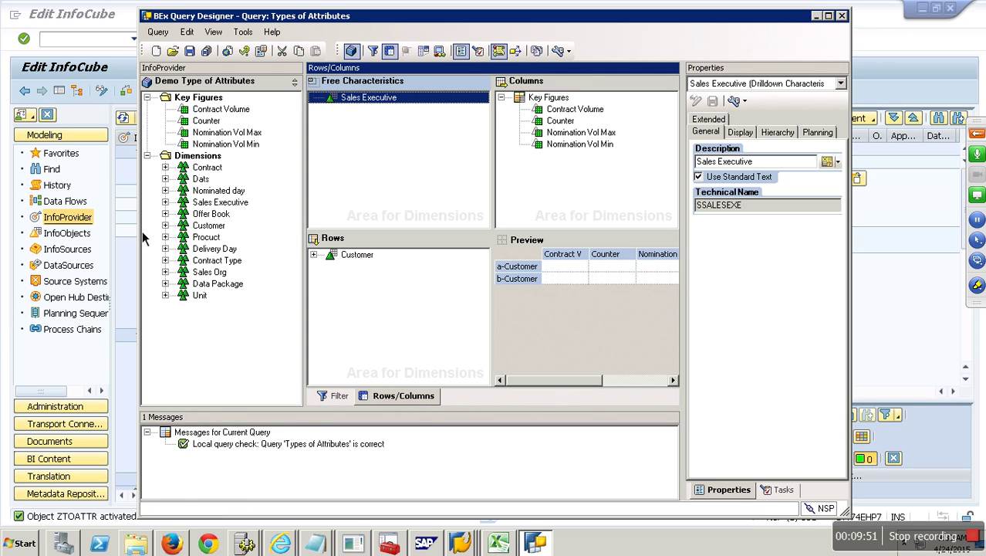
pyautogui.click(165, 225)
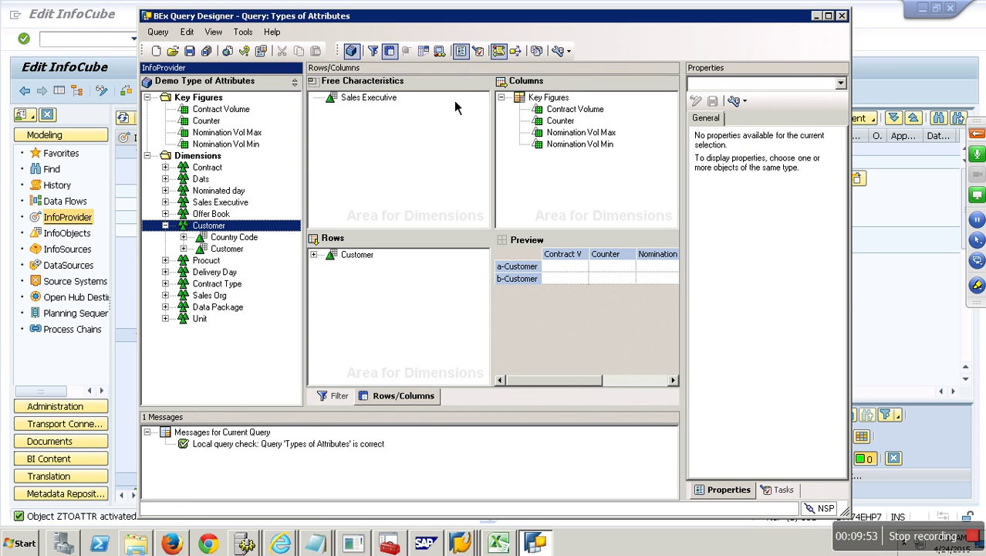
pyautogui.click(559, 48)
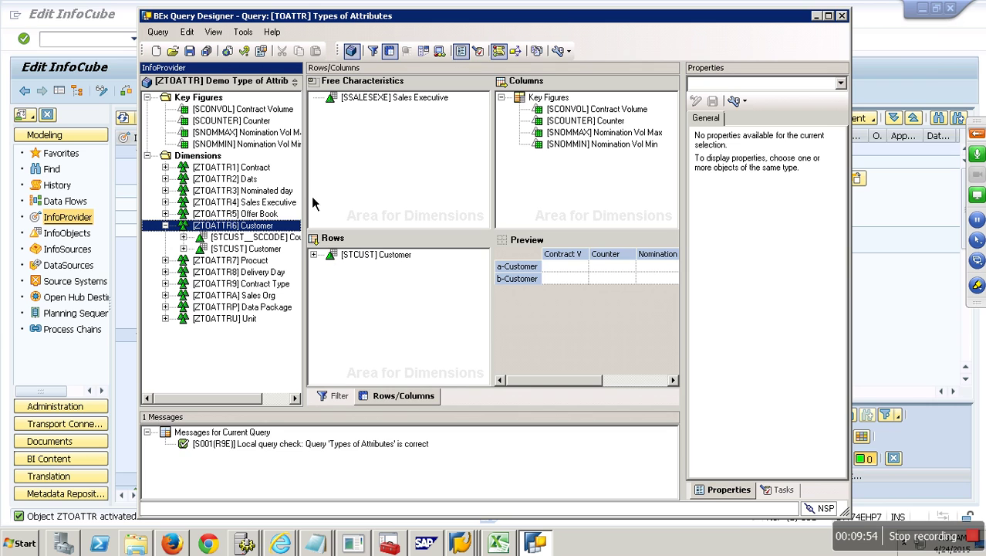
pyautogui.doubleClick(564, 16)
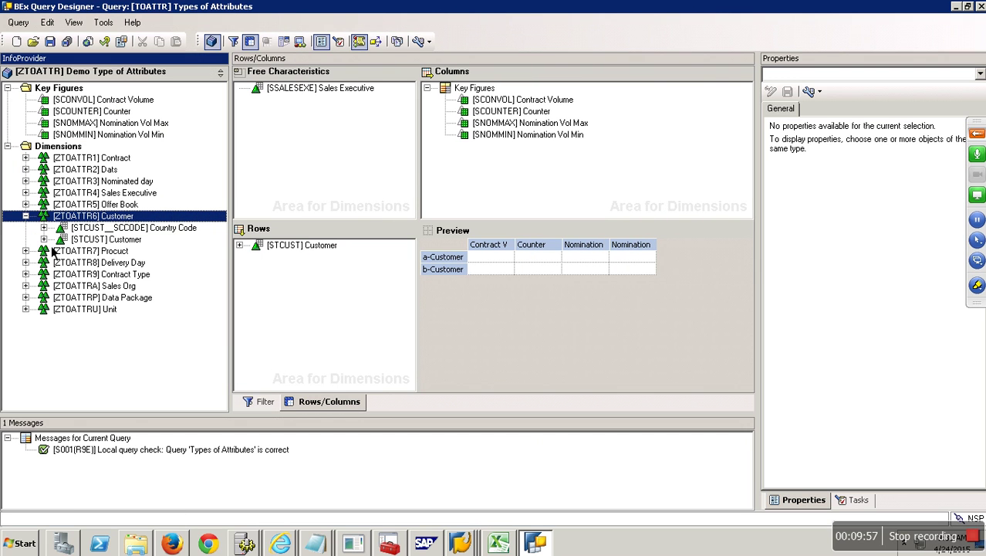
# Expand the Customer characteristic's attributes, add the STCUST__SCCODE Country Code navigational attribute to the rows below Customer, and save the query
pyautogui.doubleClick(56, 241)
pyautogui.doubleClick(71, 252)
pyautogui.press('Down')
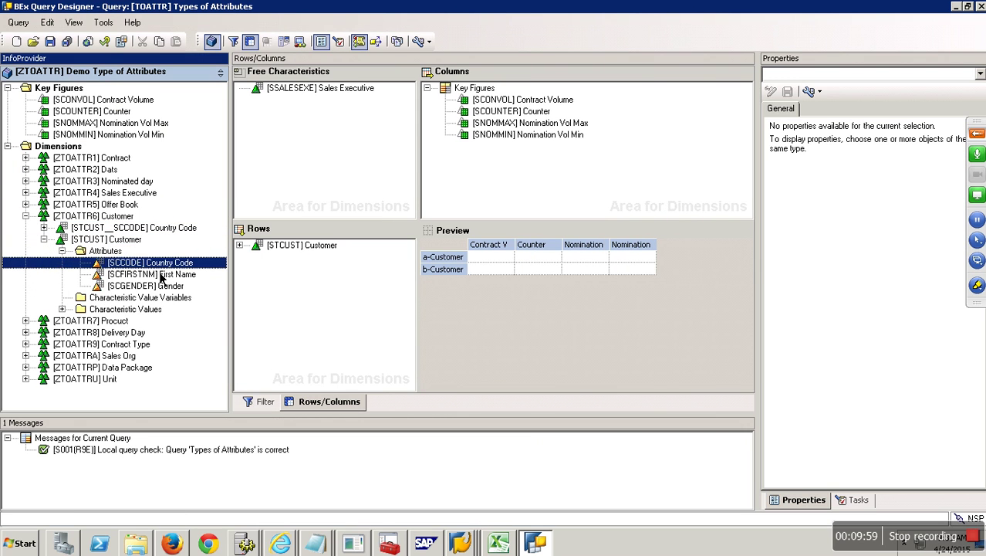
pyautogui.moveTo(137, 227); pyautogui.dragTo(317, 253)
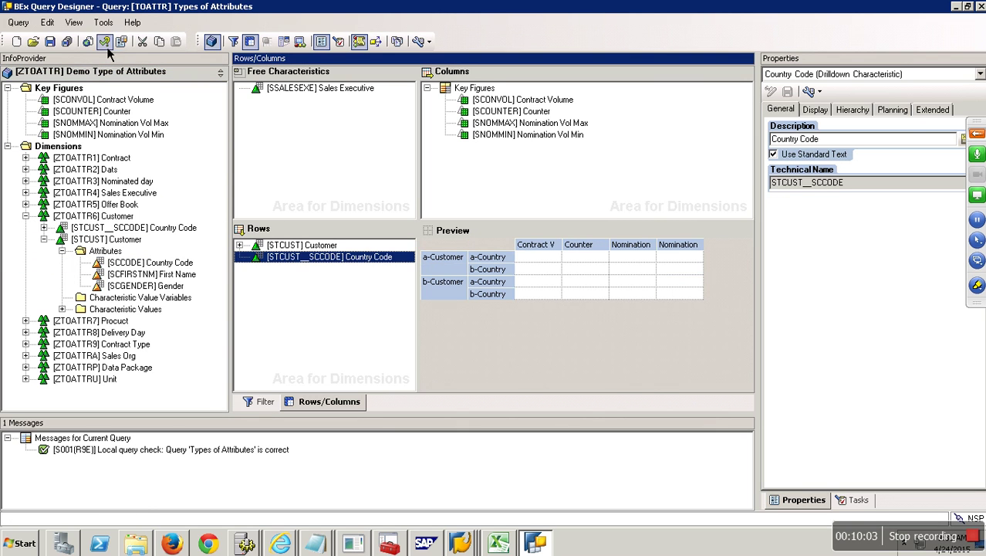
pyautogui.click(50, 41)
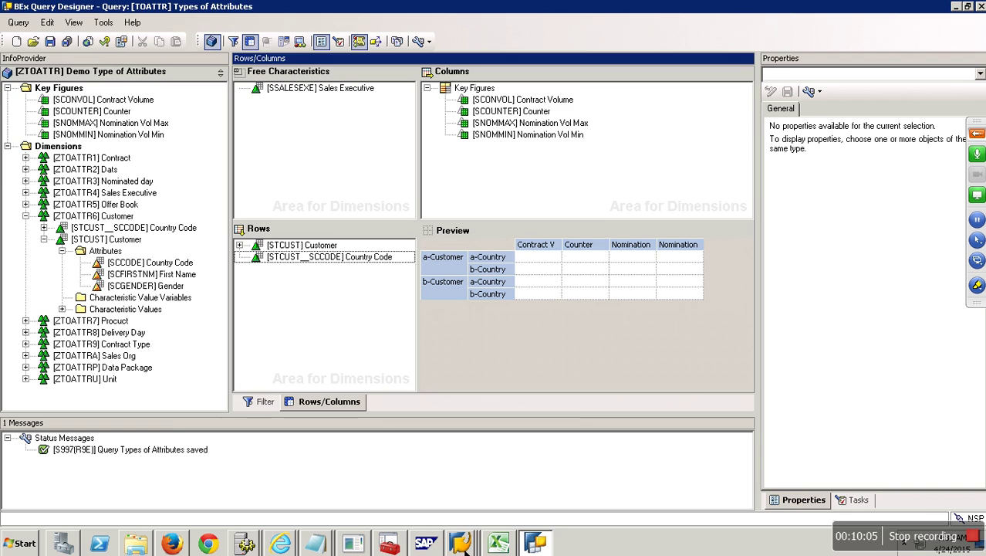
# Rerun the Types of Attributes query in the SAP query session and remove Customer from the row drilldown, leaving Country Code
pyautogui.moveTo(452, 537)
pyautogui.click(463, 476)
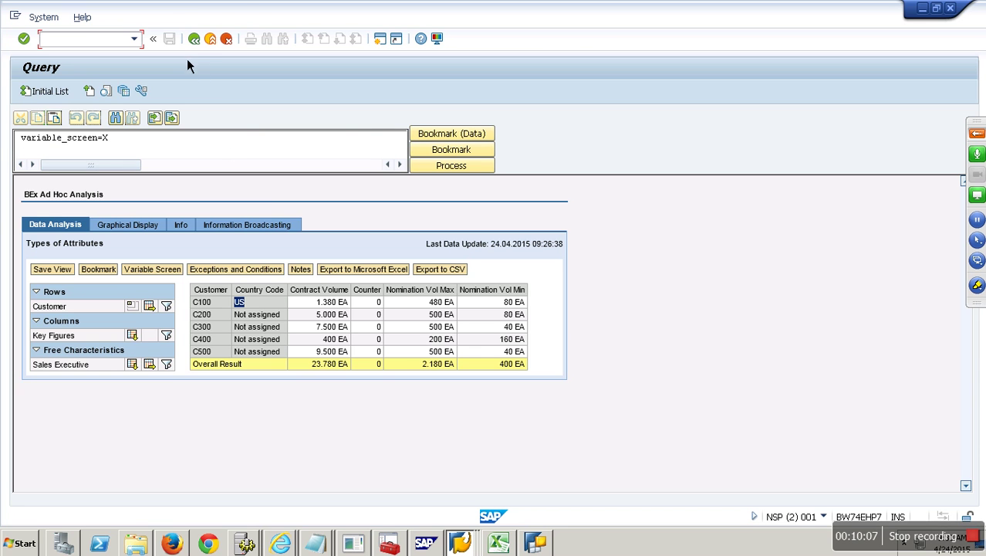
pyautogui.click(194, 41)
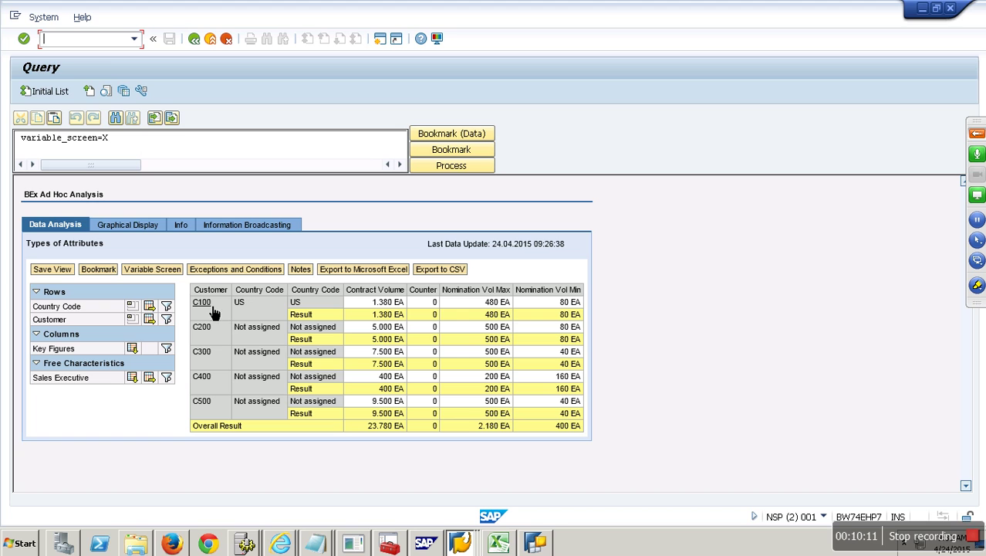
pyautogui.click(149, 319)
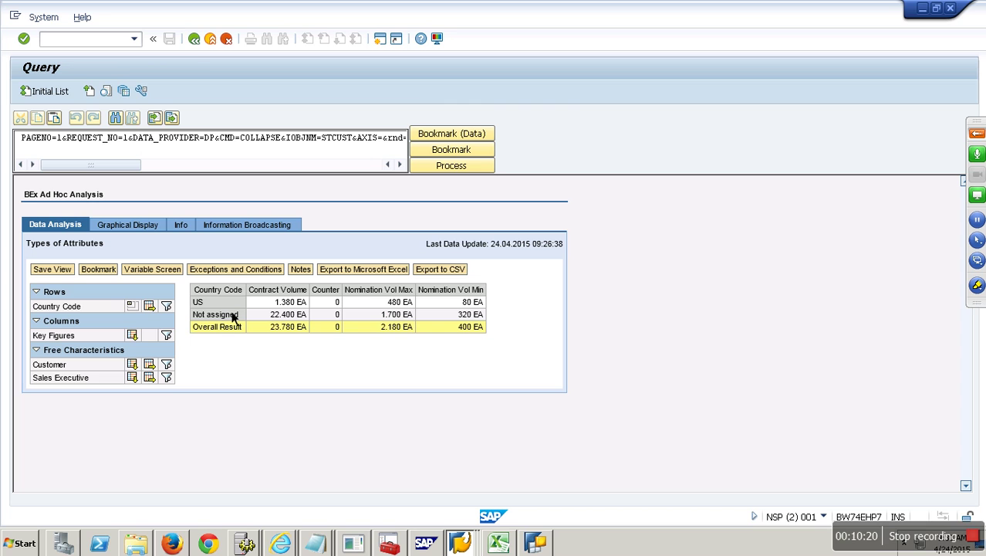
# Switch to the Notepad notes and highlight the Compounding Attribute line
pyautogui.click(314, 544)
pyautogui.click(315, 512)
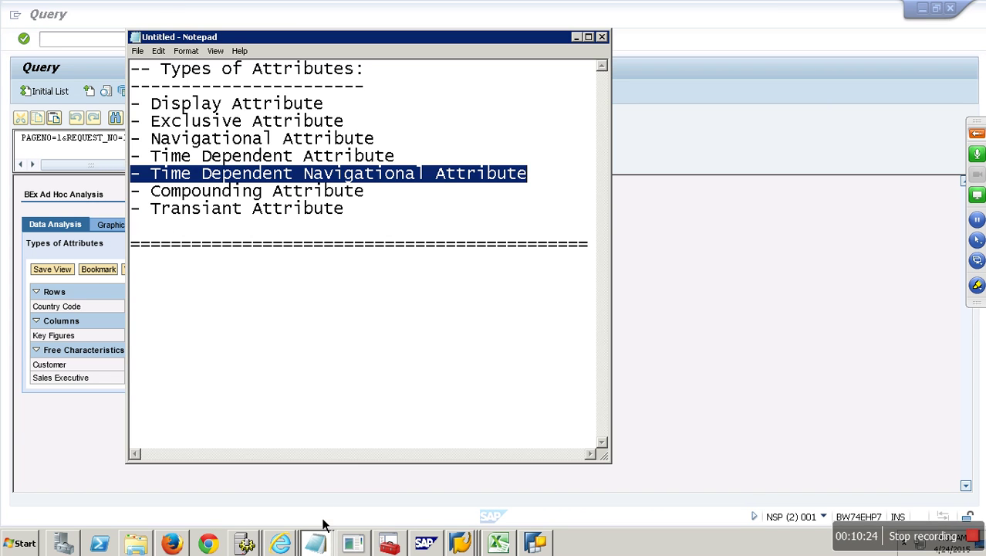
pyautogui.click(354, 210)
pyautogui.hotkey('shift', 'Left')
pyautogui.moveTo(364, 193); pyautogui.dragTo(120, 197)
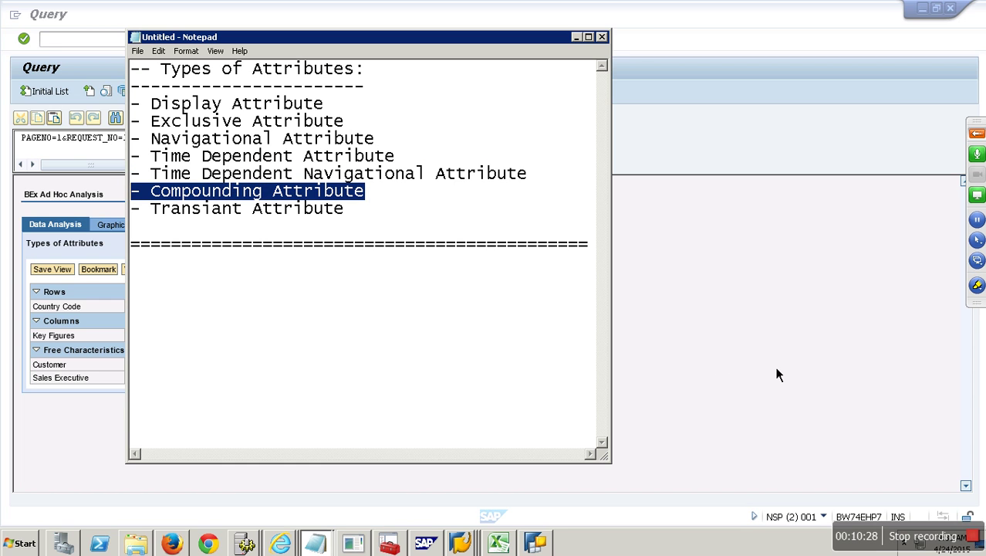
# Return to the SAP Edit InfoCube session, leave the InfoCube editor, and show the InfoObjects tree
pyautogui.click(777, 374)
pyautogui.click(467, 542)
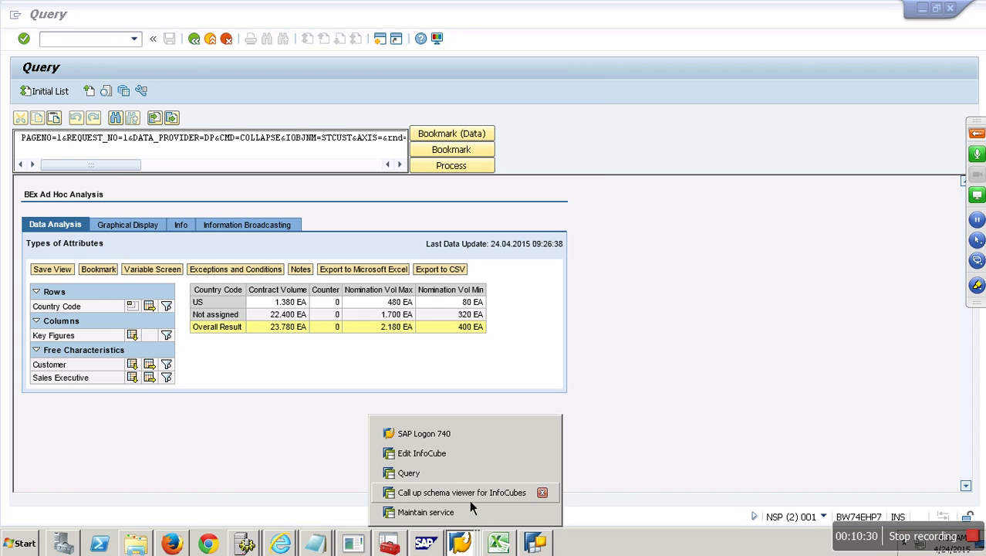
pyautogui.click(451, 454)
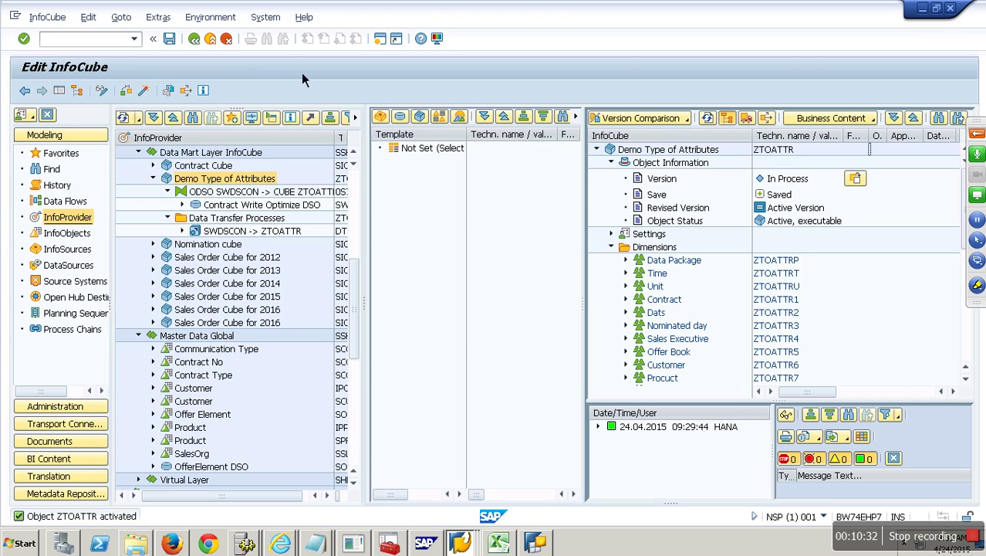
pyautogui.click(210, 38)
pyautogui.click(66, 232)
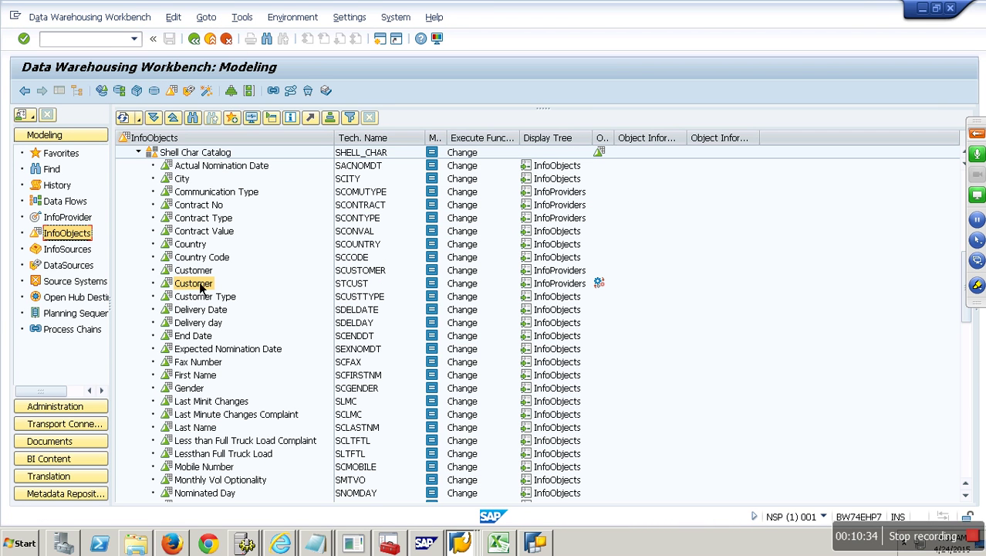
# Search the InfoObjects tree for sproduct
pyautogui.click(361, 288)
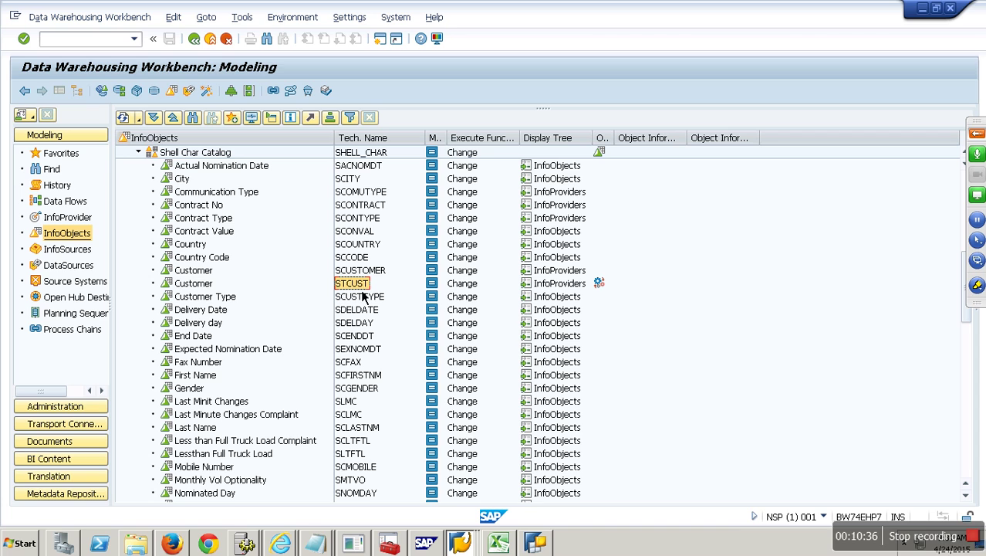
pyautogui.click(208, 158)
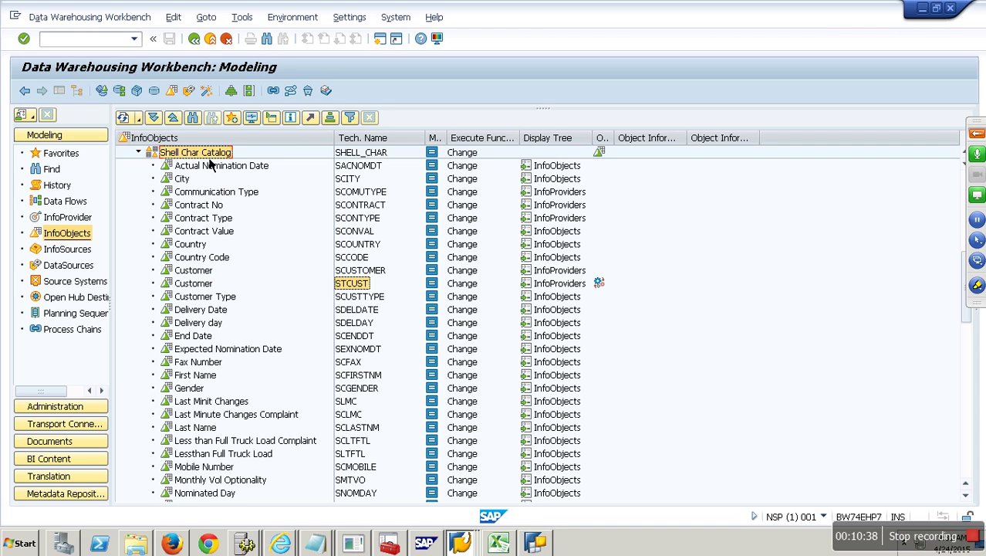
pyautogui.click(192, 116)
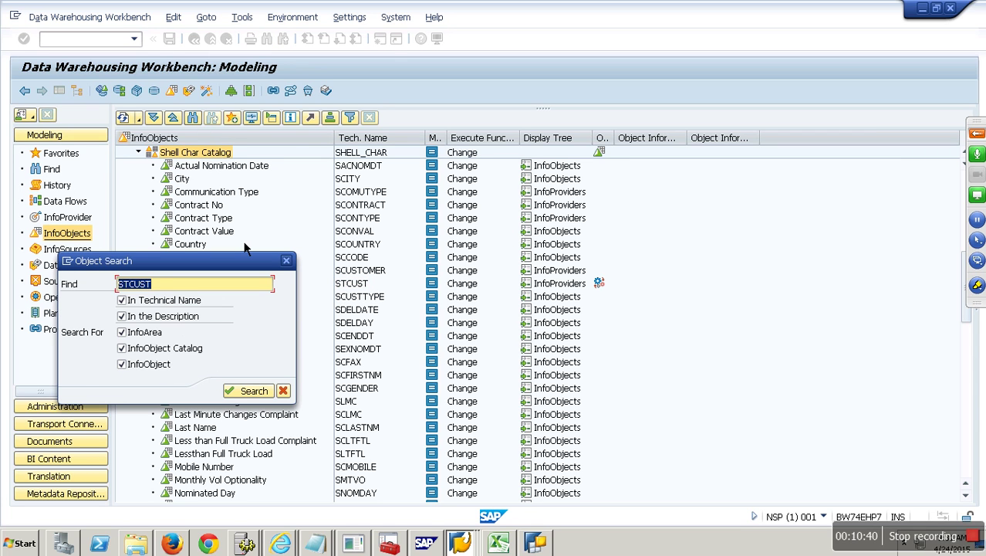
pyautogui.press('BackSpace')
pyautogui.write('sproduct')
pyautogui.press('Return')
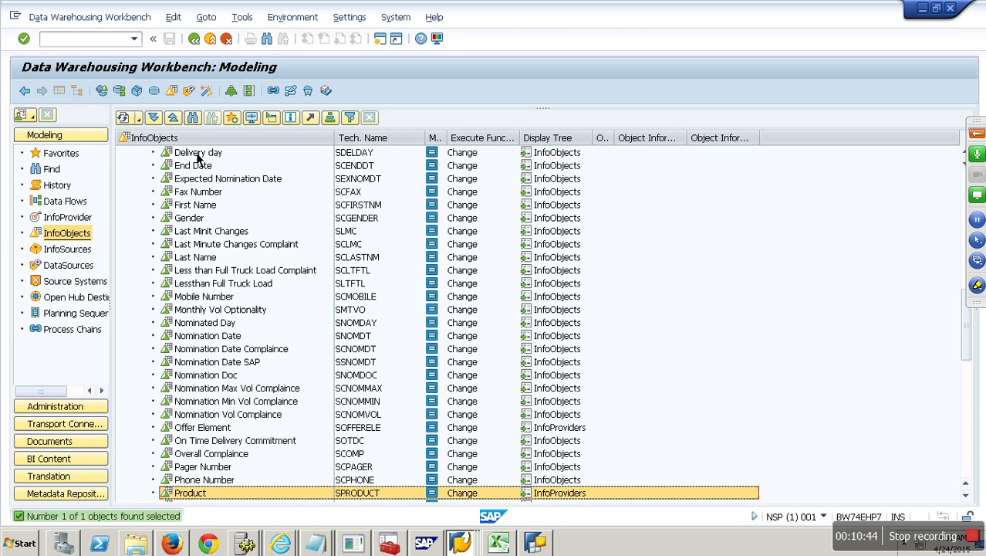
# Create the characteristic ZMAT_PLNT in Shell Char Catalog, using SPRODUCT as its template
pyautogui.click(195, 165)
pyautogui.scroll(9, 224, 193)
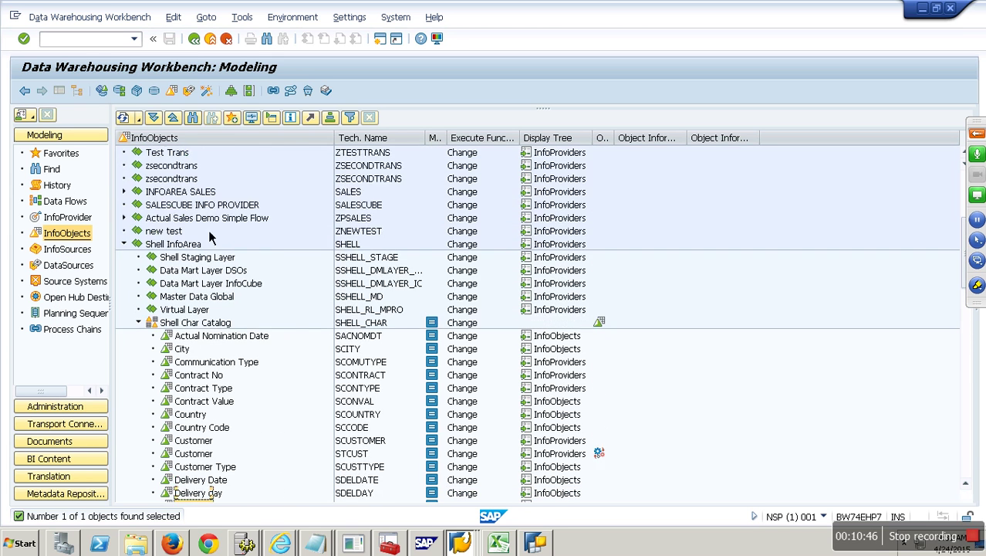
pyautogui.scroll(1, 209, 230)
pyautogui.rightClick(213, 338)
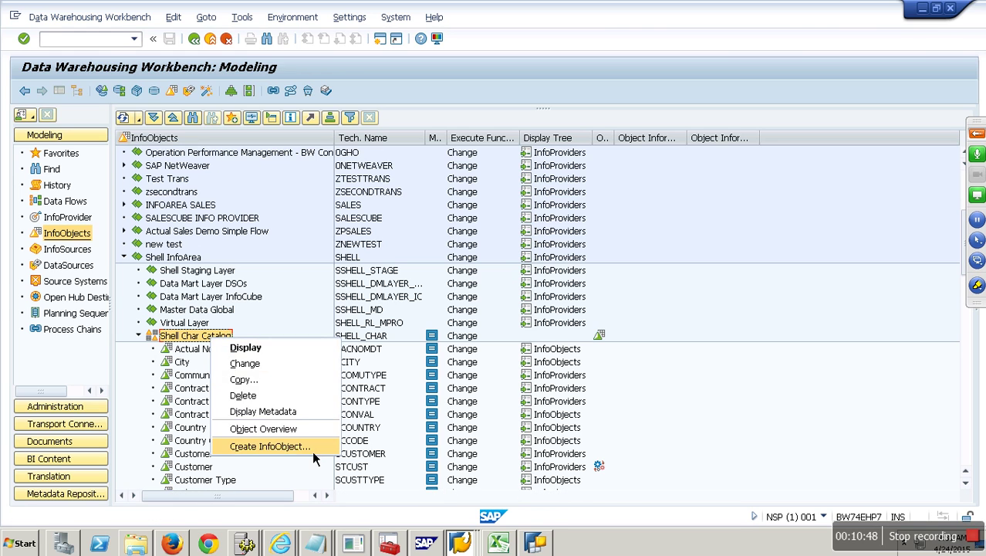
pyautogui.click(309, 450)
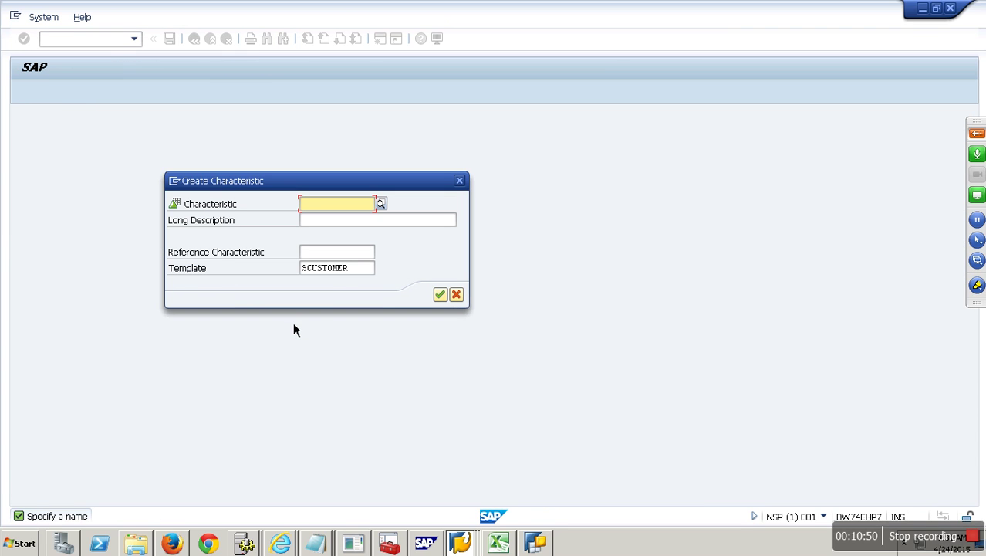
pyautogui.write('zmat_plnt')
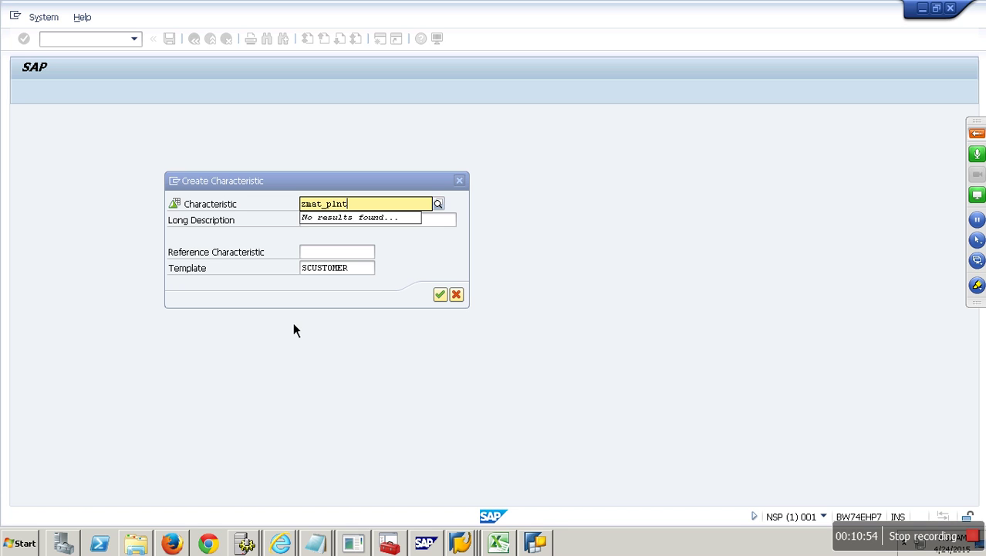
pyautogui.press('Tab')
pyautogui.press('Tab')
pyautogui.press('Tab')
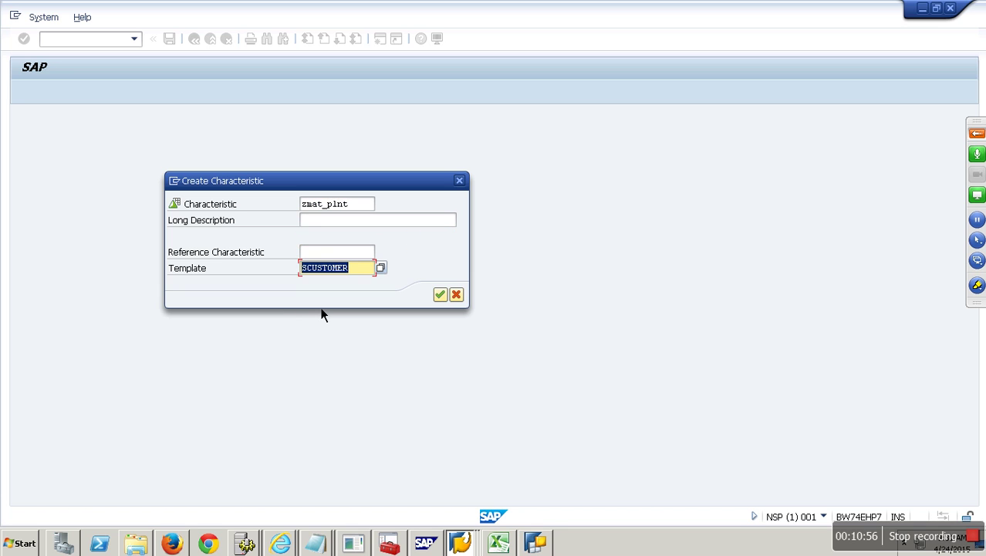
pyautogui.write('sproduct')
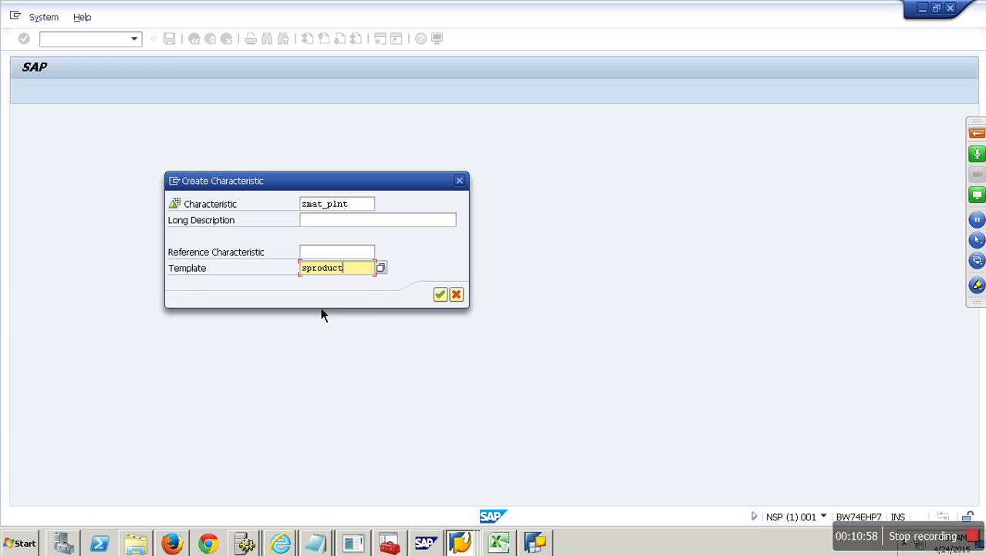
pyautogui.press('Return')
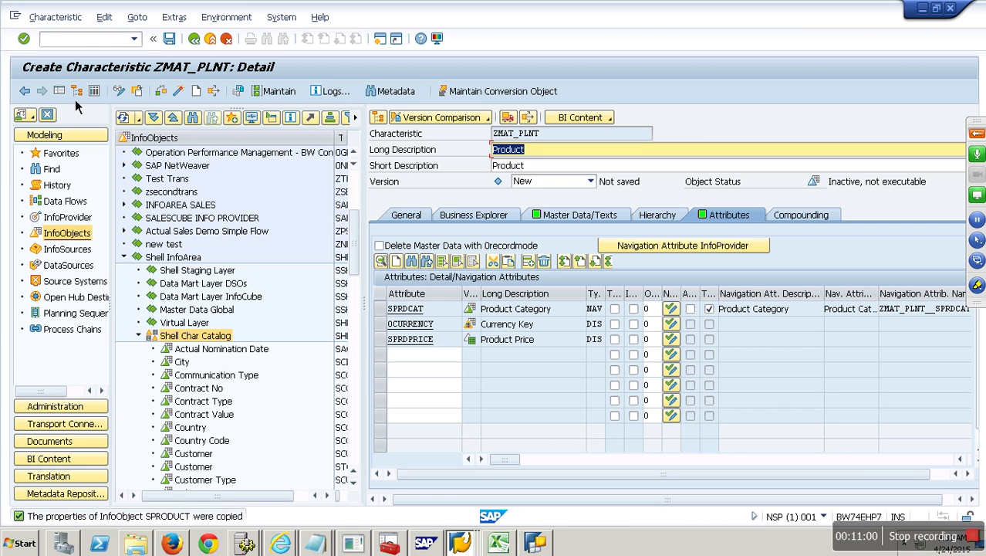
# Hide the navigation tree and examine the ZMAT_PLNT characteristic's name and copied attributes
pyautogui.click(72, 94)
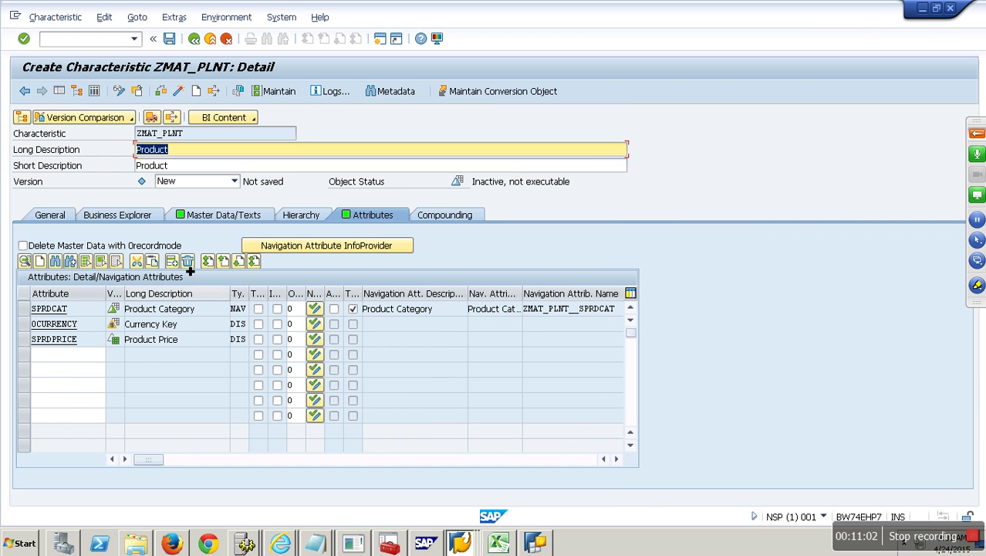
pyautogui.moveTo(189, 136); pyautogui.dragTo(122, 145)
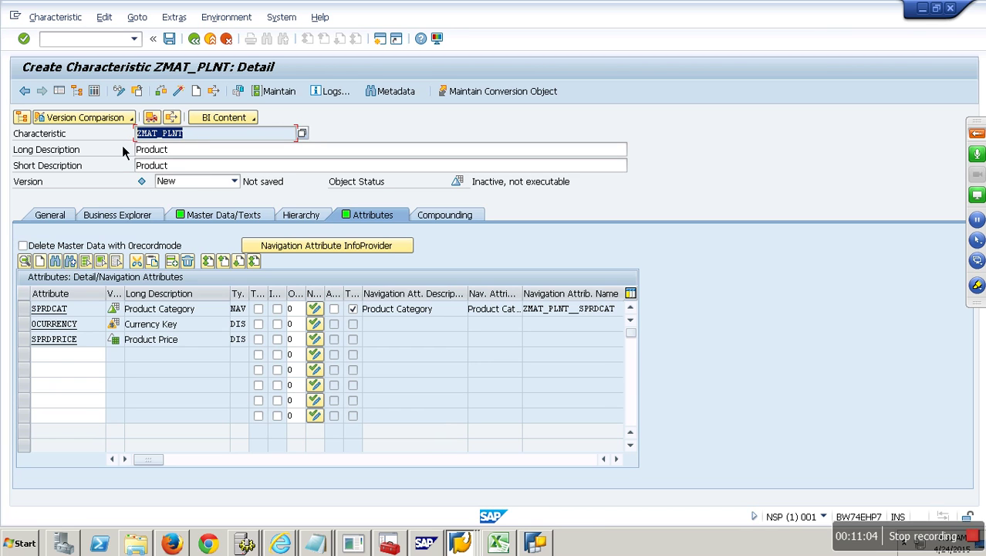
pyautogui.click(97, 321)
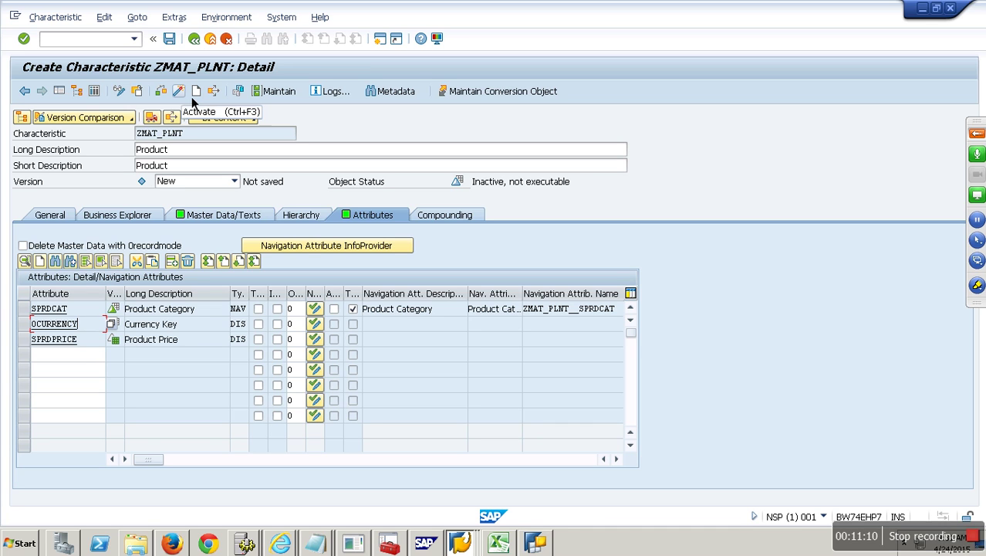
pyautogui.moveTo(209, 137); pyautogui.dragTo(114, 140)
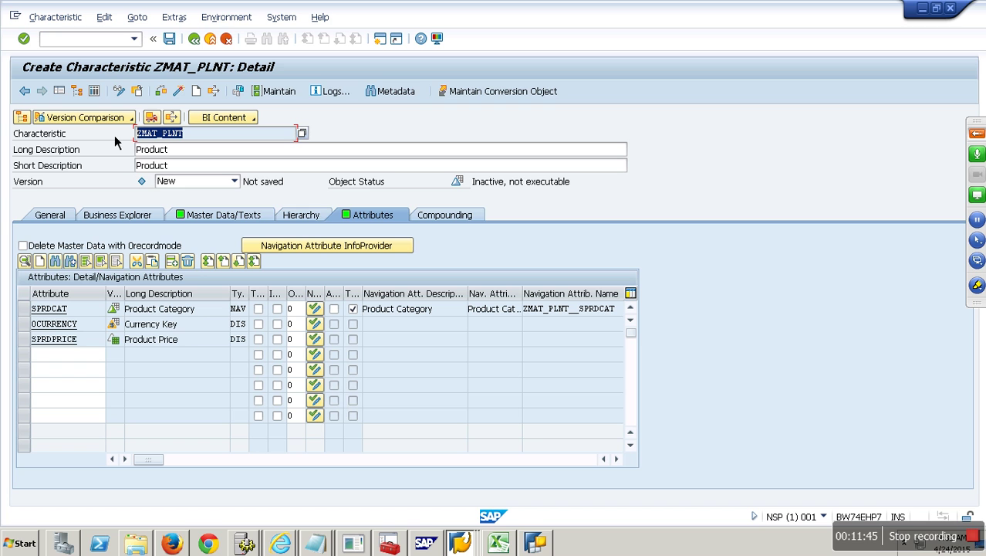
pyautogui.press('Return')
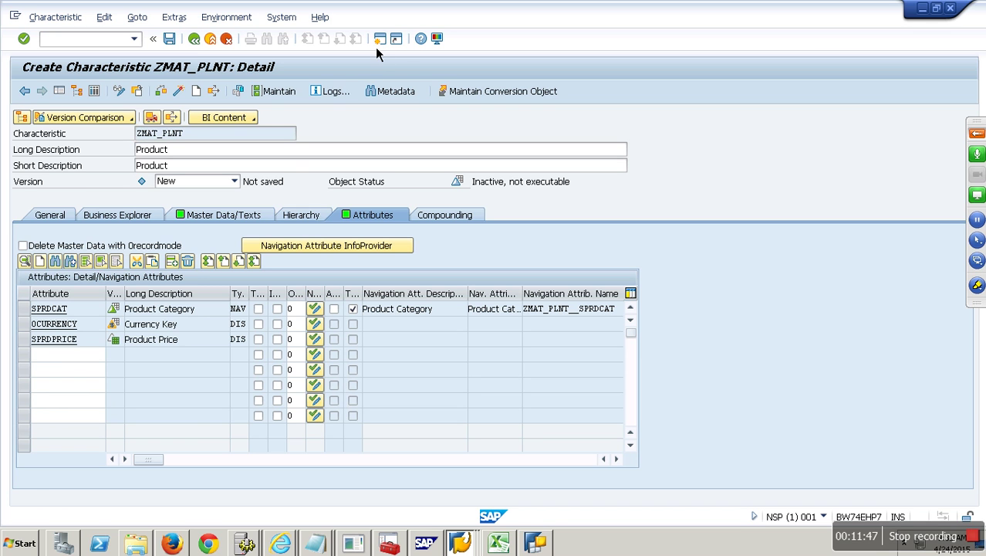
# Open transaction RSD1 in a new session and create the characteristic ZPLANT with the long description plant
pyautogui.click(375, 47)
pyautogui.write('rsd1')
pyautogui.press('Return')
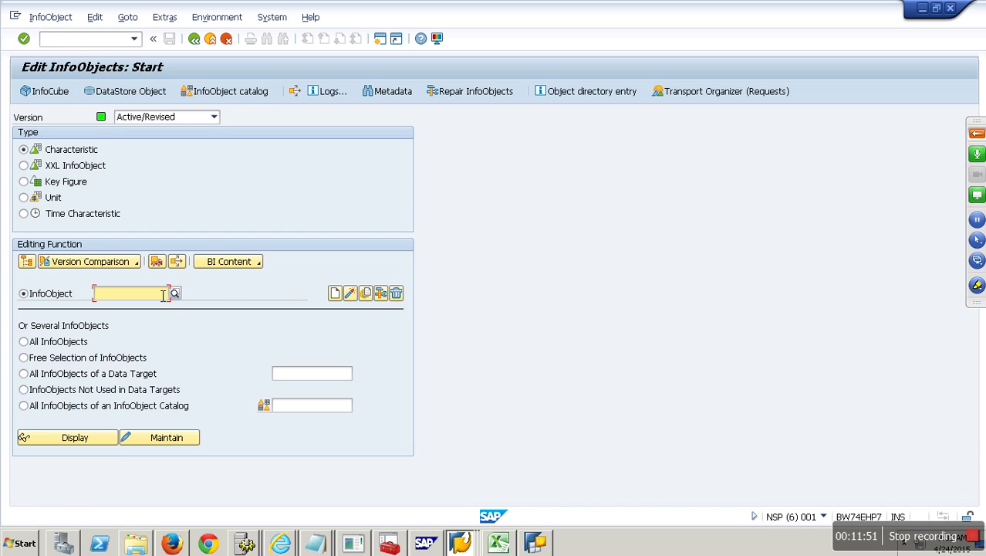
pyautogui.write('zplant')
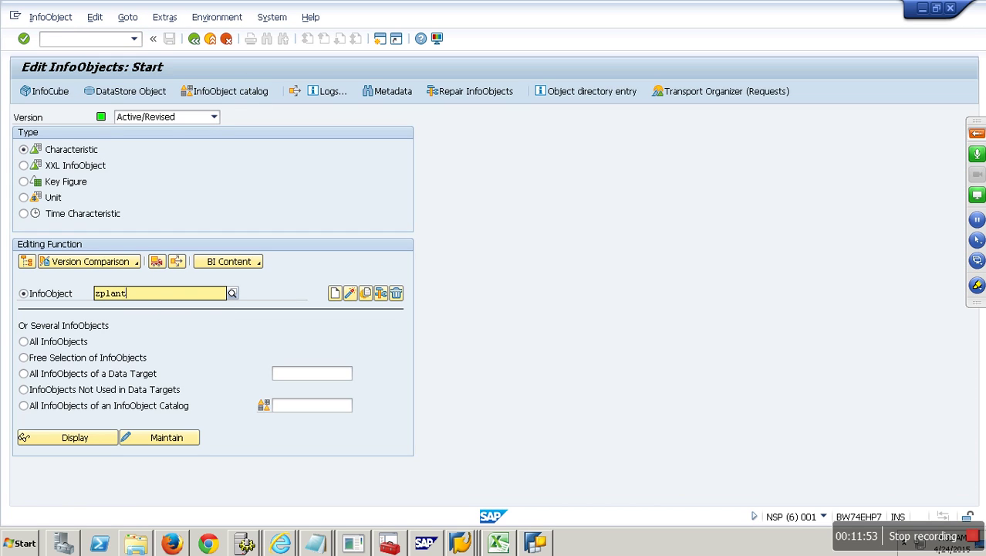
pyautogui.click(335, 293)
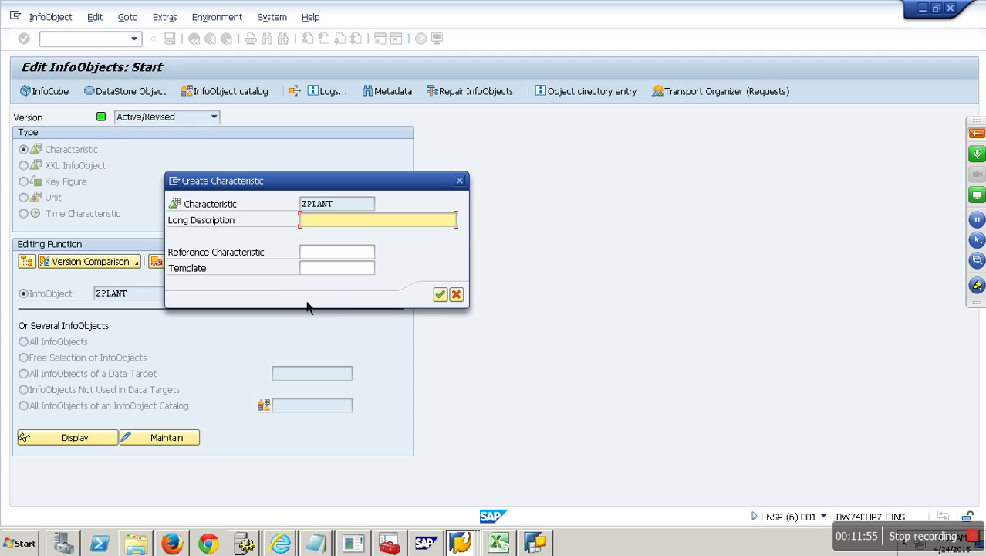
pyautogui.write('plant')
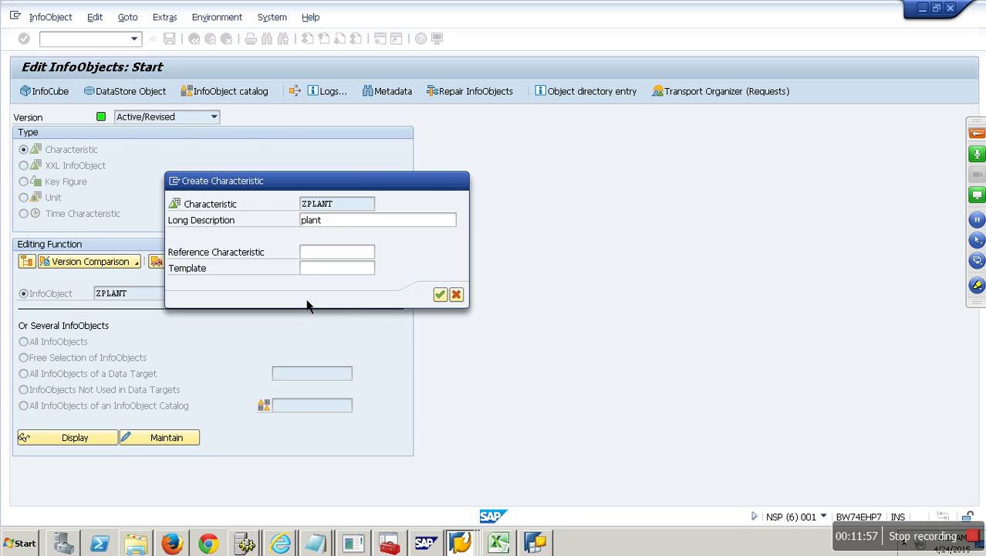
pyautogui.press('Return')
# Set ZPLANT's data type to CHAR with length 3 and activate the characteristic
pyautogui.click(254, 277)
pyautogui.click(179, 288)
pyautogui.click(161, 293)
pyautogui.write('3')
pyautogui.click(180, 92)
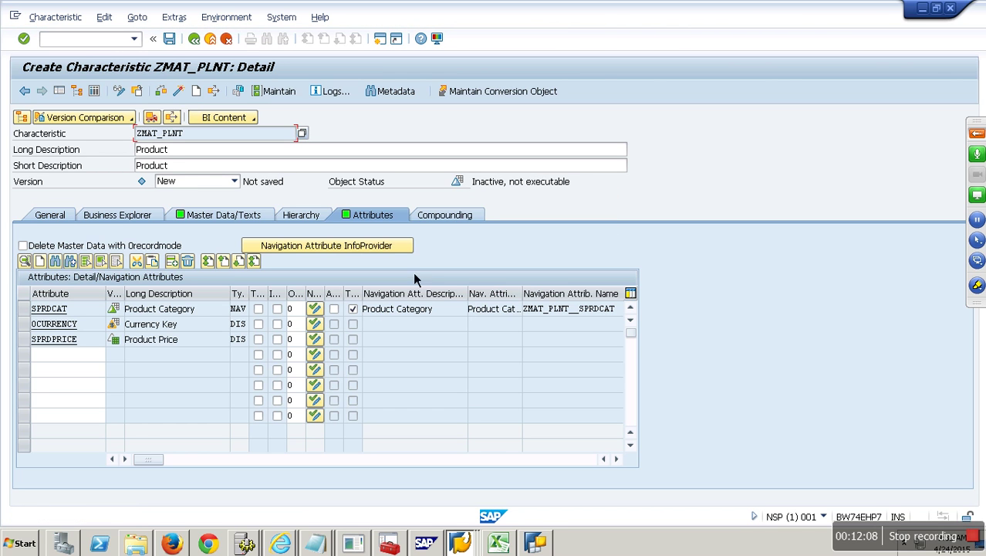
# In the ZMAT_PLNT session, compound the characteristic with ZPLANT as superior InfoObject and activate it
pyautogui.click(444, 217)
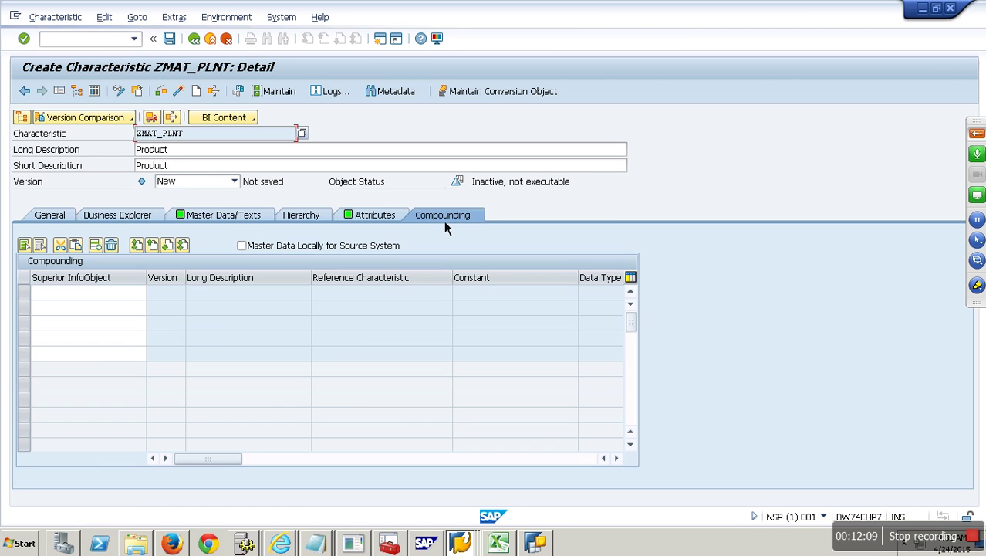
pyautogui.click(108, 295)
pyautogui.write('zplant')
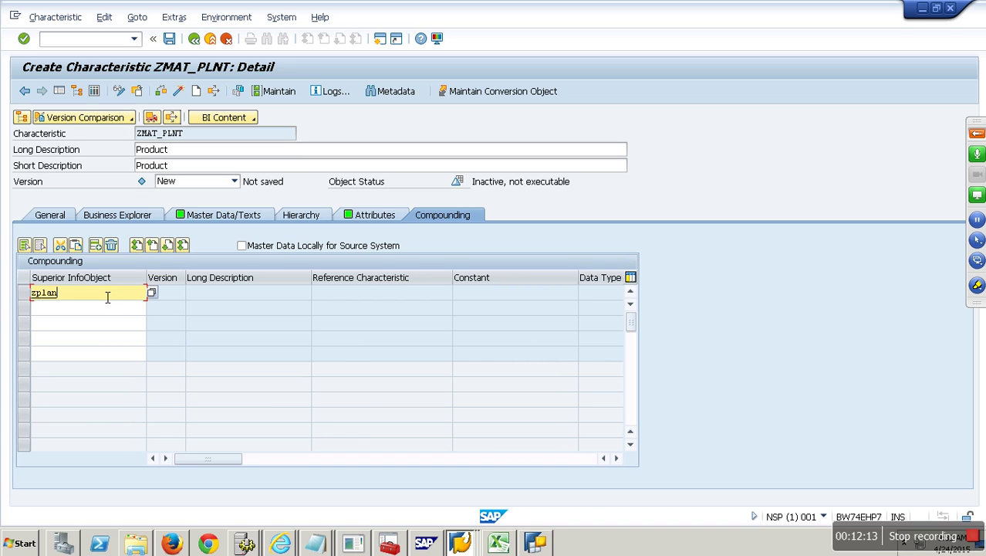
pyautogui.press('Return')
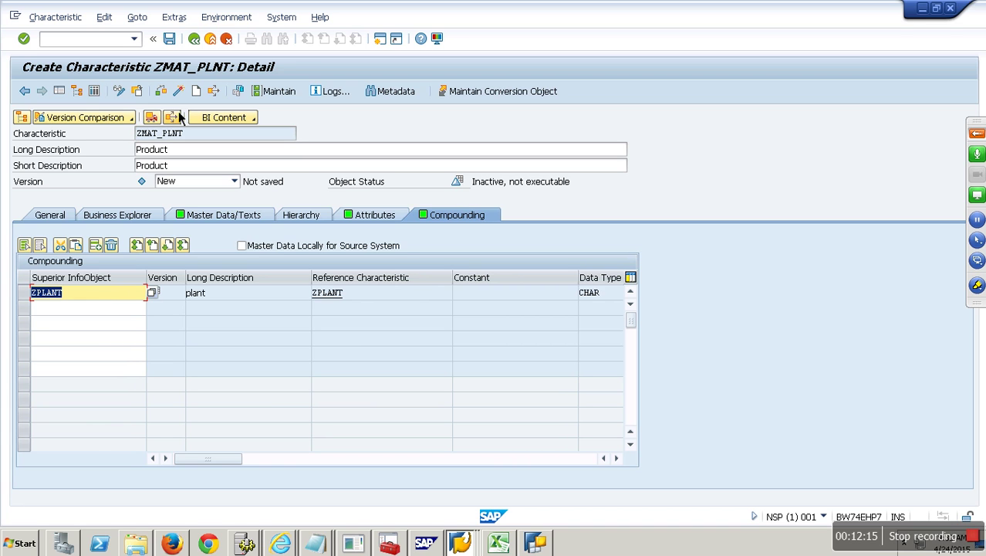
pyautogui.click(182, 93)
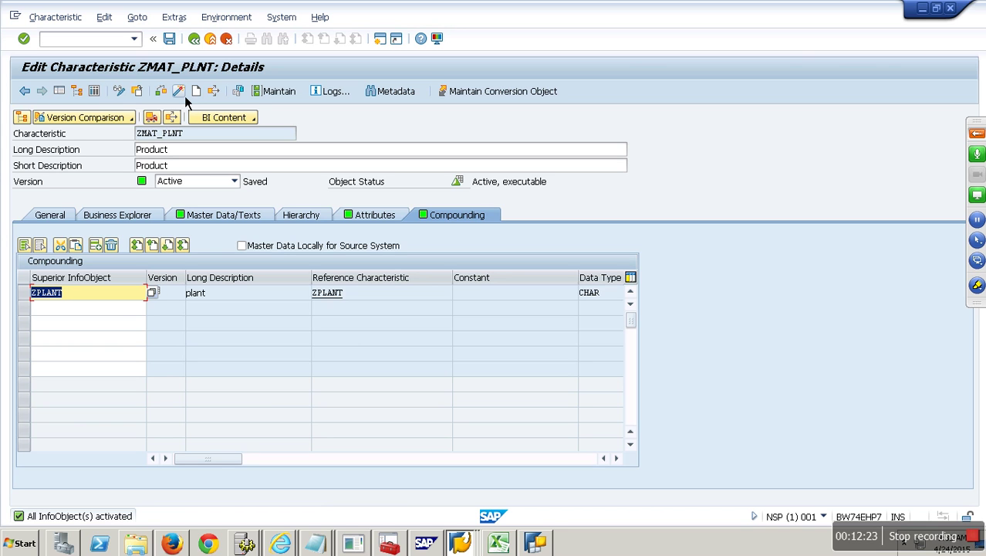
# Display the master data table /BIC/PZMAT_PLNT, highlight its ZPLANT and ZMAT_PLNT key fields, and return to the characteristic
pyautogui.click(230, 217)
pyautogui.click(269, 294)
pyautogui.doubleClick(269, 294)
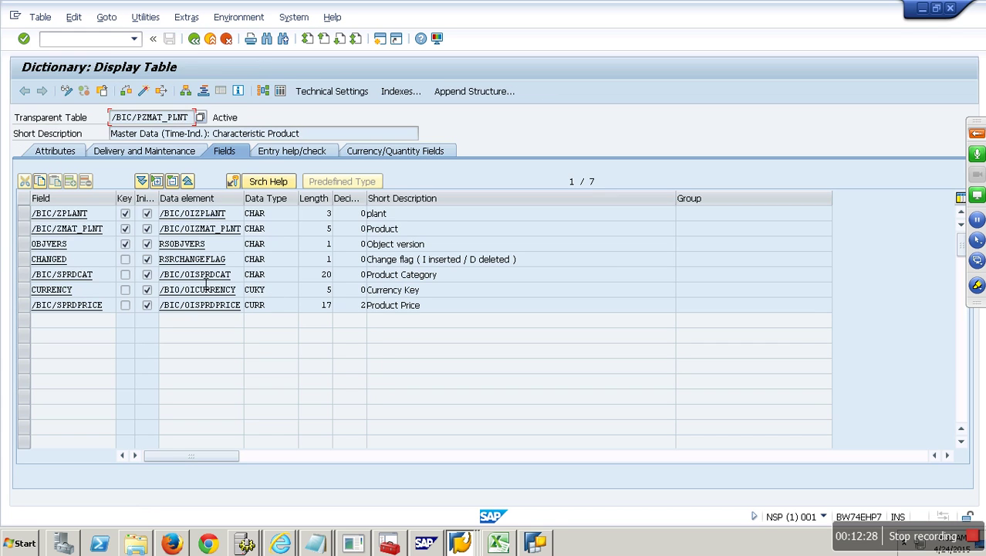
pyautogui.click(31, 216)
pyautogui.click(24, 228)
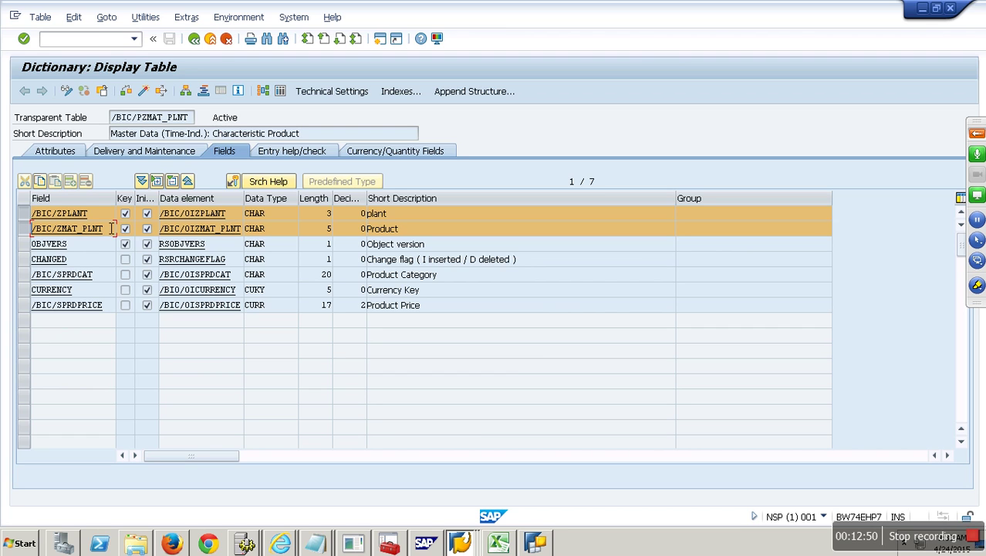
pyautogui.moveTo(117, 229); pyautogui.dragTo(30, 213)
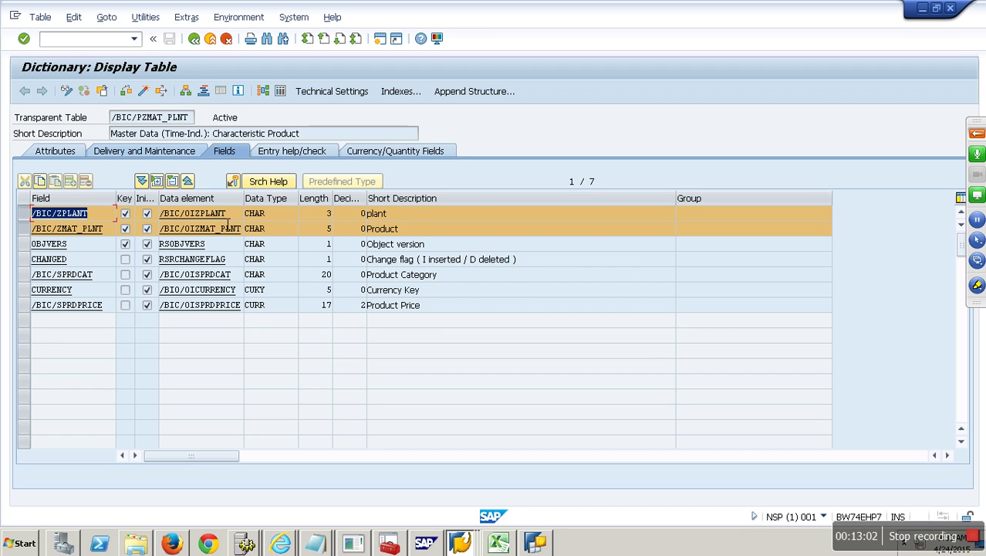
pyautogui.click(198, 40)
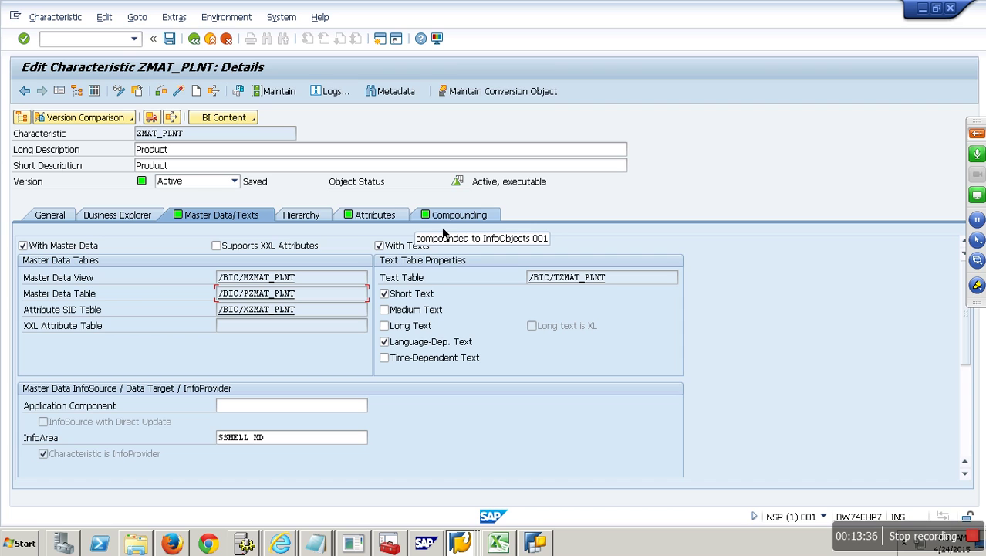
# Enable Master Data Locally for Source System in ZMAT_PLNT's compounding settings and activate the characteristic
pyautogui.click(440, 221)
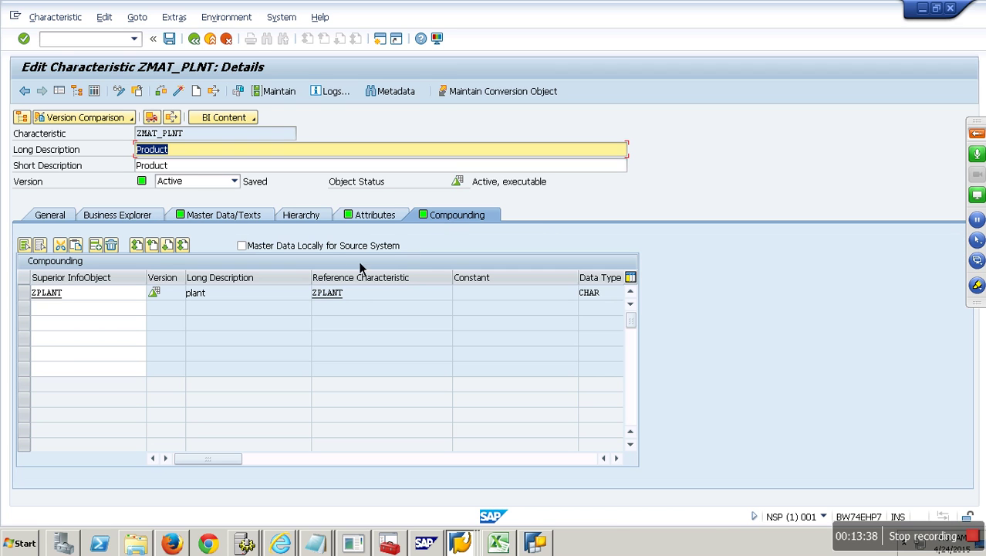
pyautogui.click(274, 249)
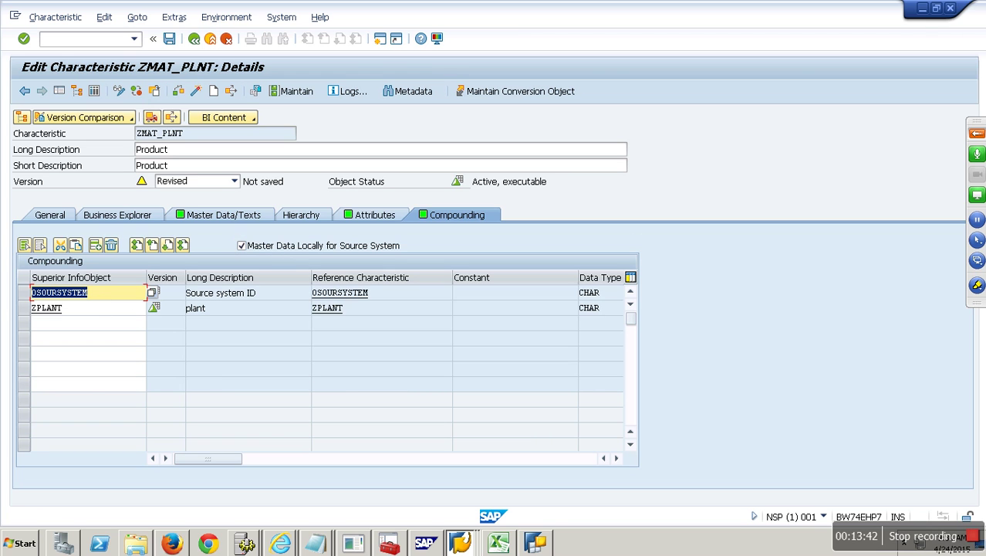
pyautogui.hotkey('ctrl', 'F2')
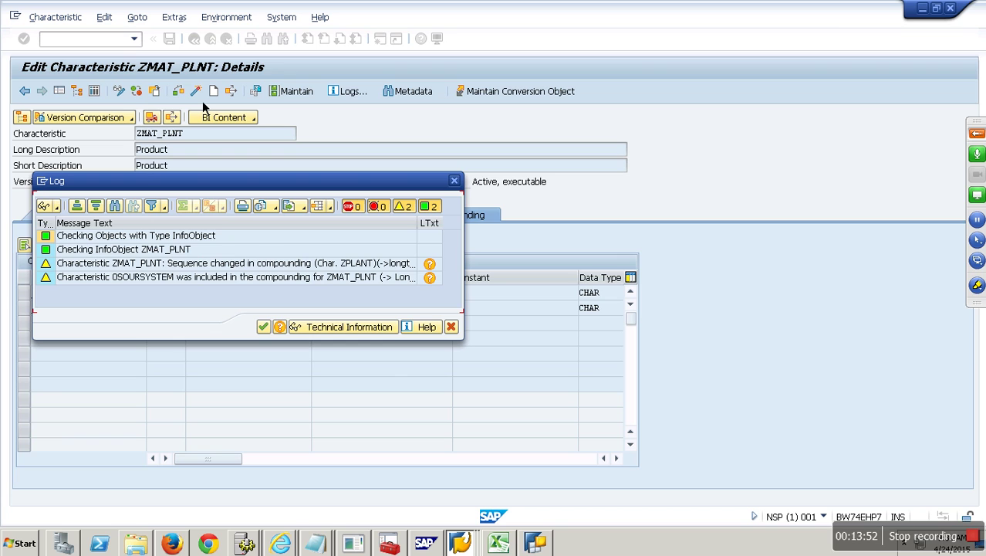
pyautogui.click(263, 326)
pyautogui.click(233, 287)
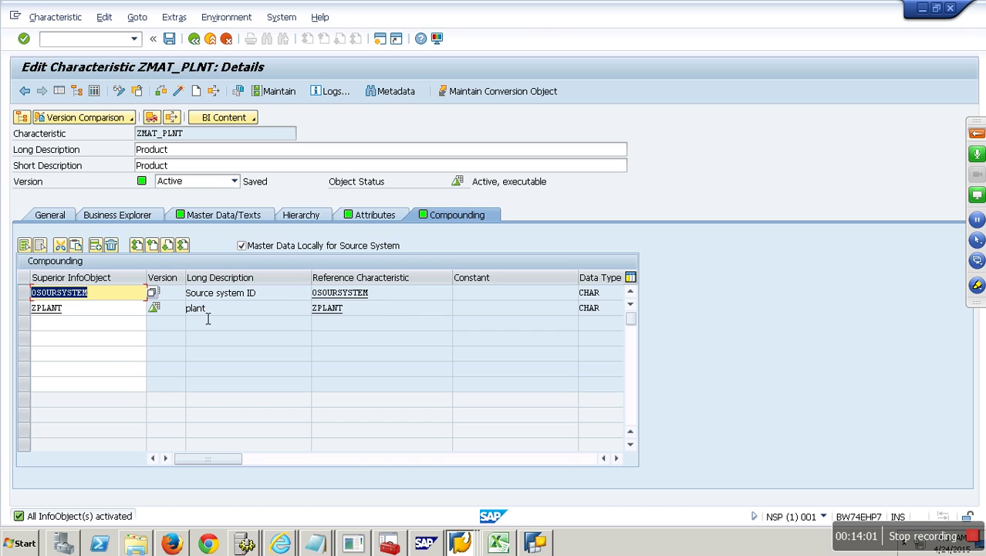
pyautogui.doubleClick(206, 136)
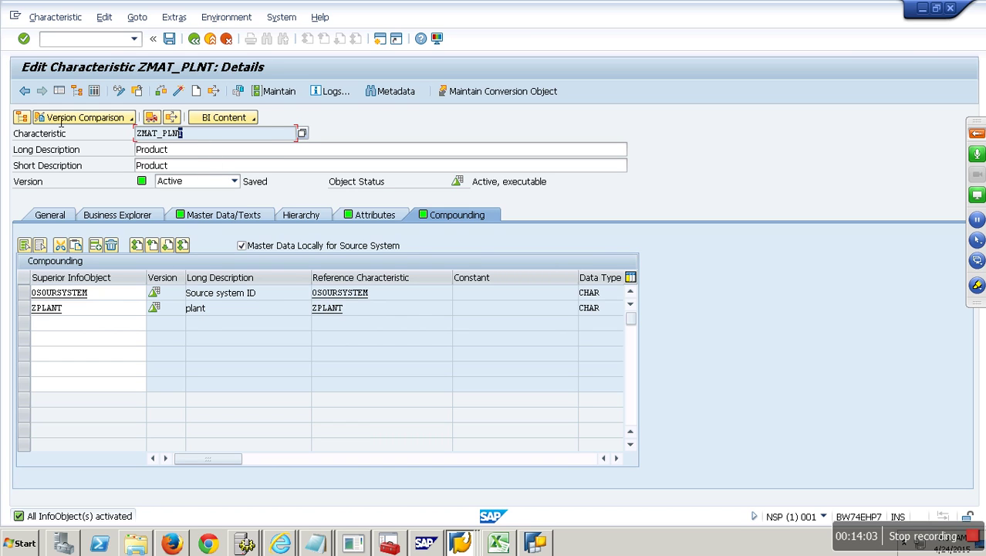
pyautogui.click(112, 307)
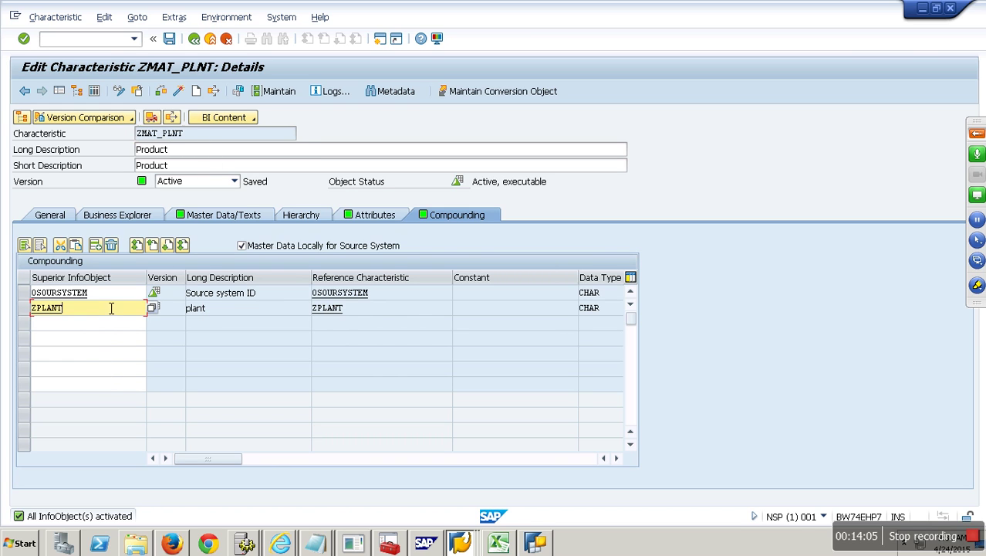
pyautogui.click(114, 297)
pyautogui.doubleClick(194, 133)
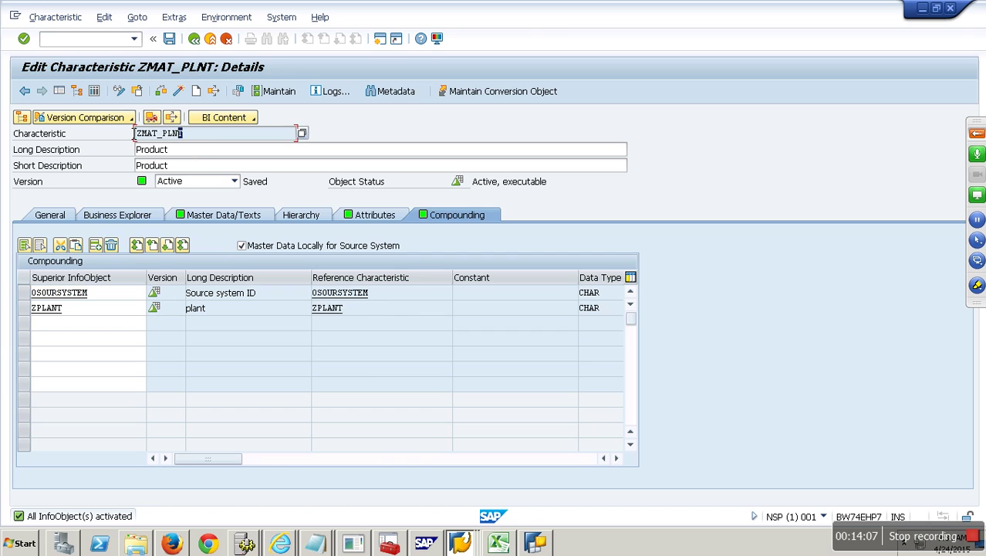
pyautogui.click(112, 322)
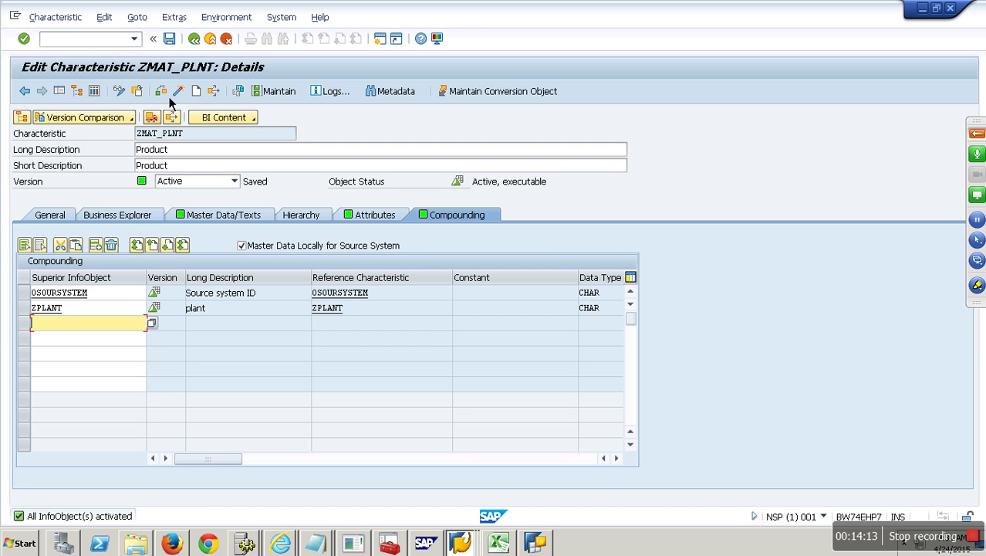
# Examine ZMAT_PLNT's attribute SID table /BIC/XZMAT_PLNT and text table /BIC/TZMAT_PLNT, highlighting the compounded fields, and leave the characteristic
pyautogui.click(224, 215)
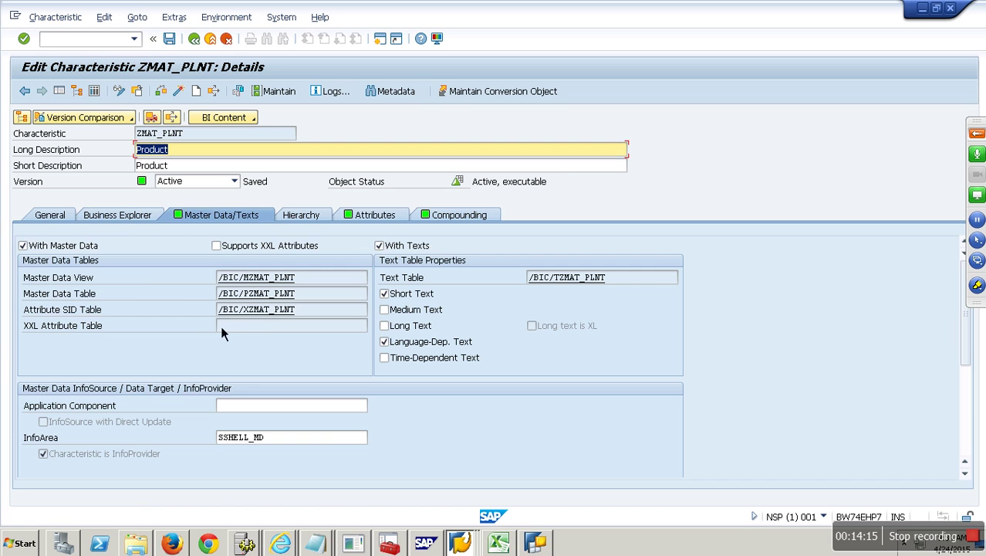
pyautogui.doubleClick(267, 319)
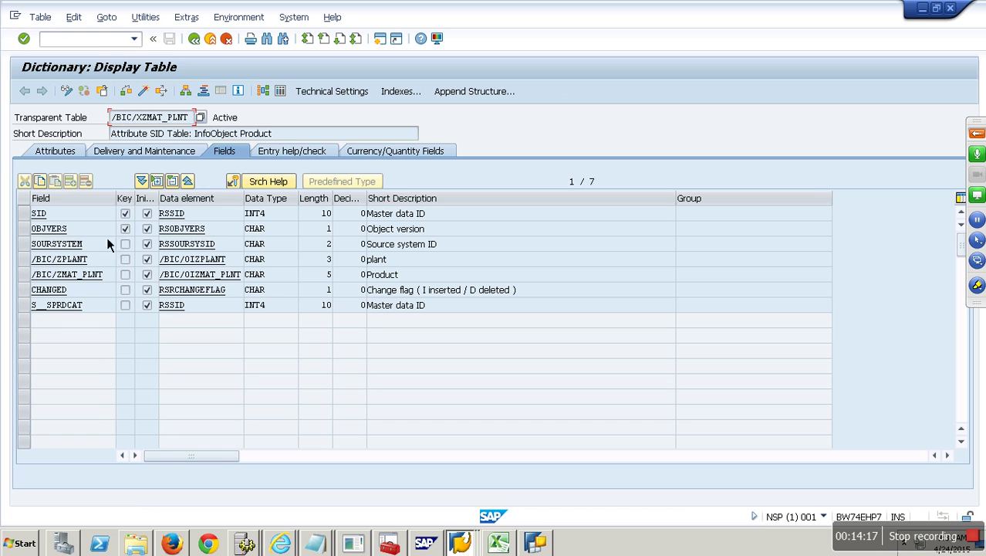
pyautogui.click(31, 262)
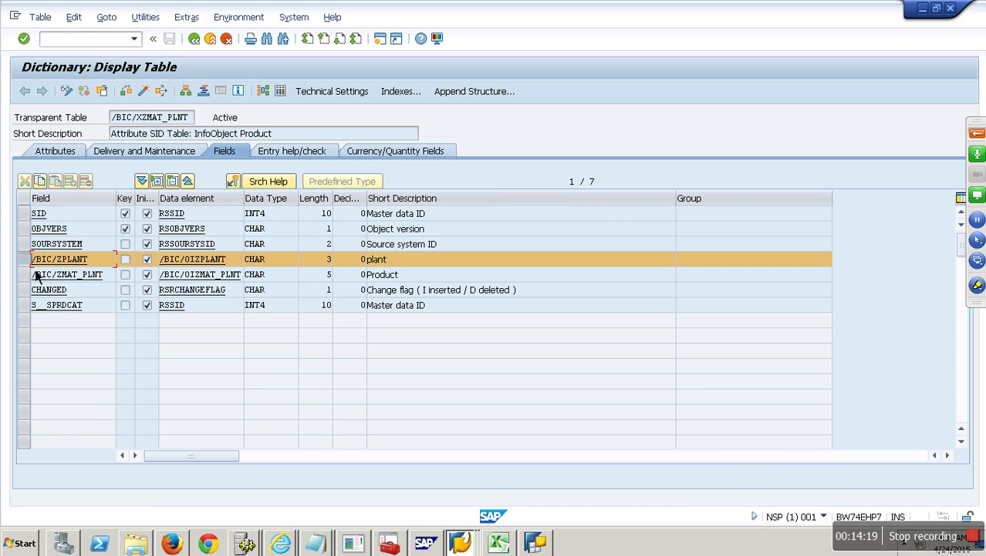
pyautogui.click(195, 40)
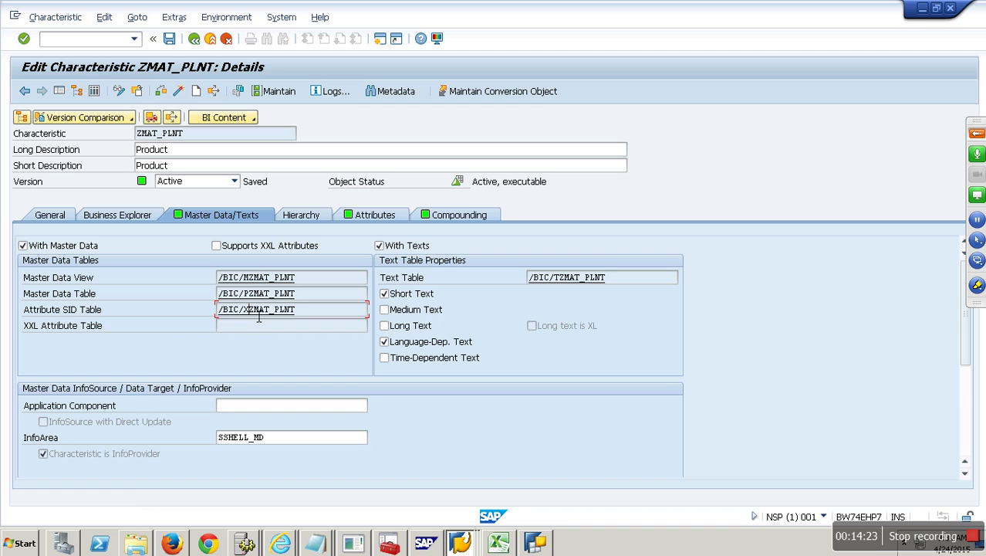
pyautogui.doubleClick(569, 283)
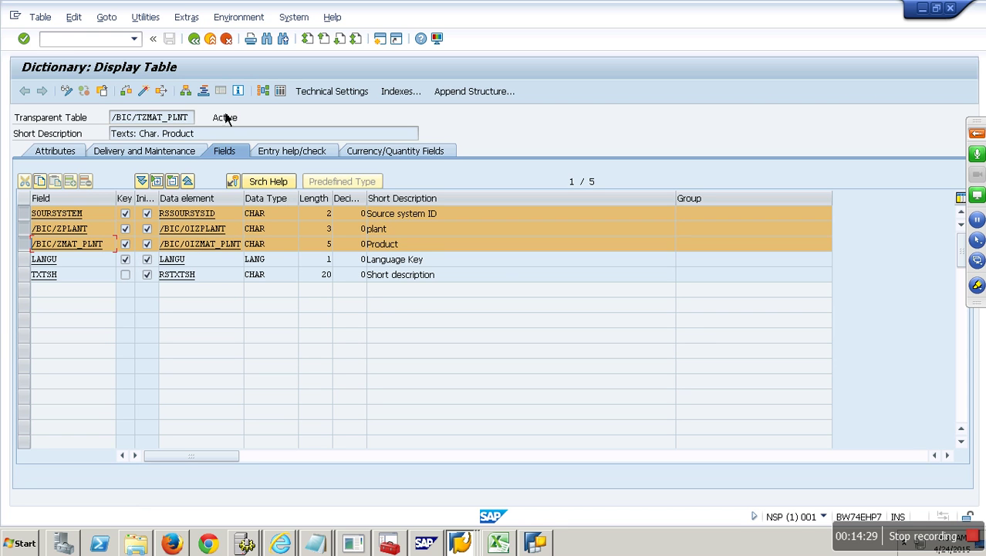
pyautogui.click(228, 39)
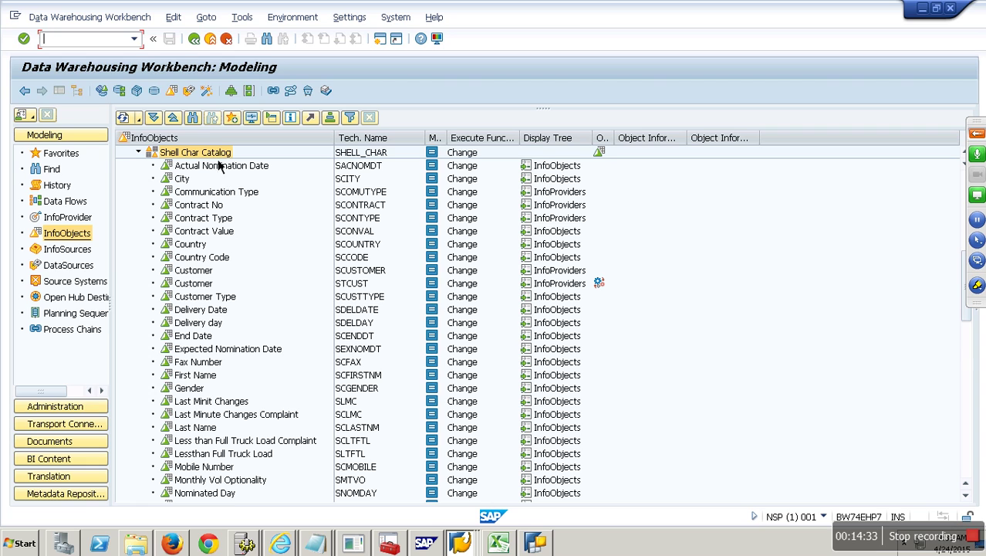
# Find the InfoObject STCUST in the InfoObjects tree and display its characteristic details
pyautogui.click(192, 118)
pyautogui.write('stcust')
pyautogui.press('Return')
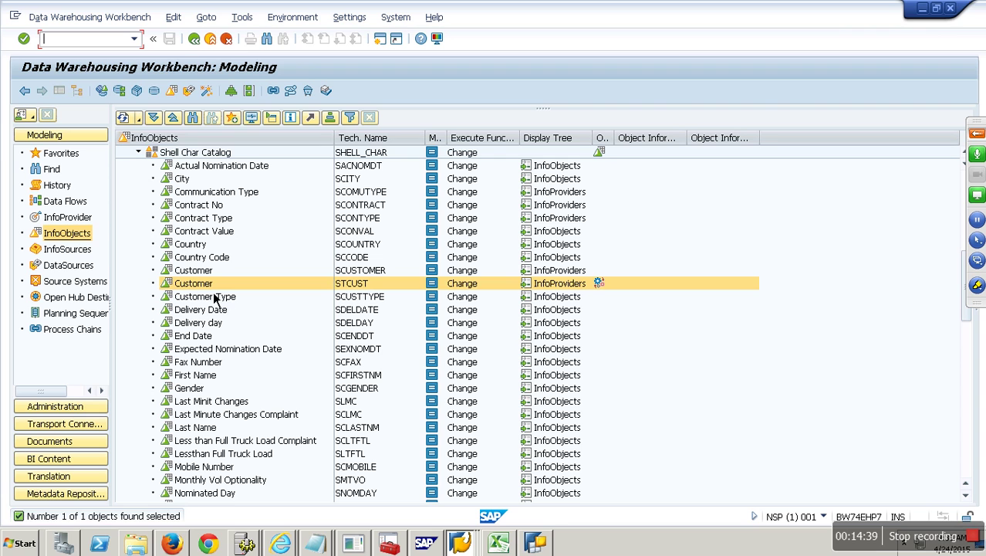
pyautogui.doubleClick(215, 291)
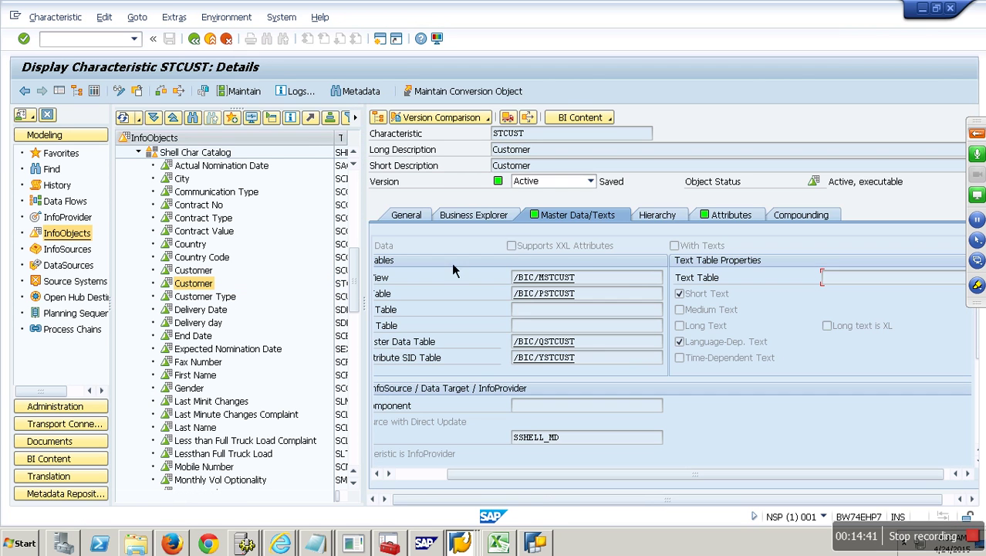
# Display STCUST's time-dependent attribute SID table /BIC/YSTCUST, look at its data selection screen, and mark the DATETO field
pyautogui.moveTo(599, 360); pyautogui.dragTo(471, 364)
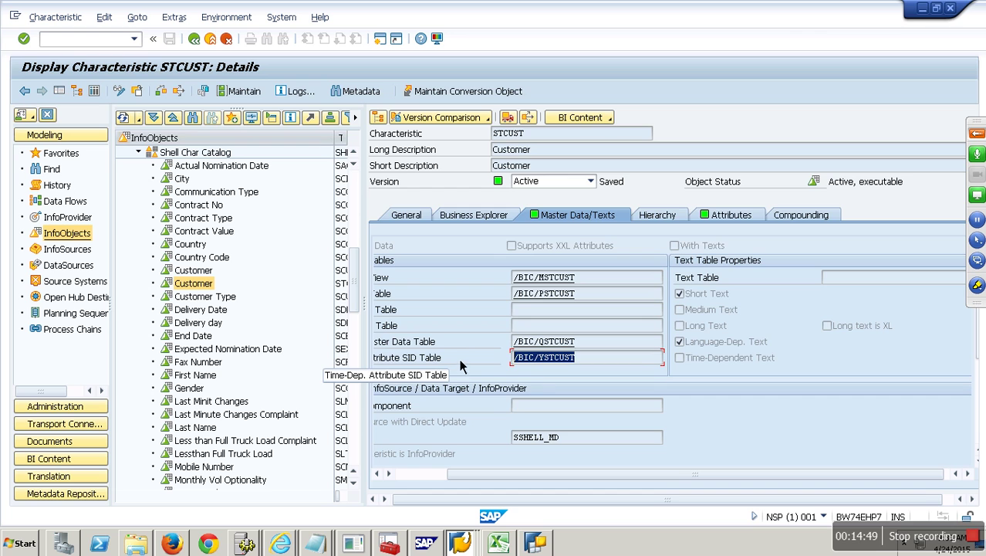
pyautogui.doubleClick(540, 359)
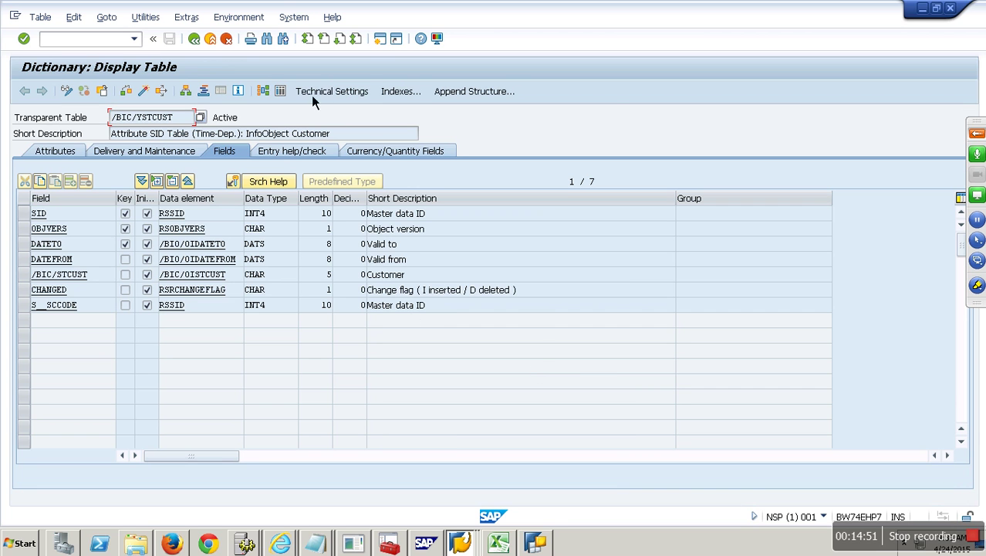
pyautogui.click(282, 92)
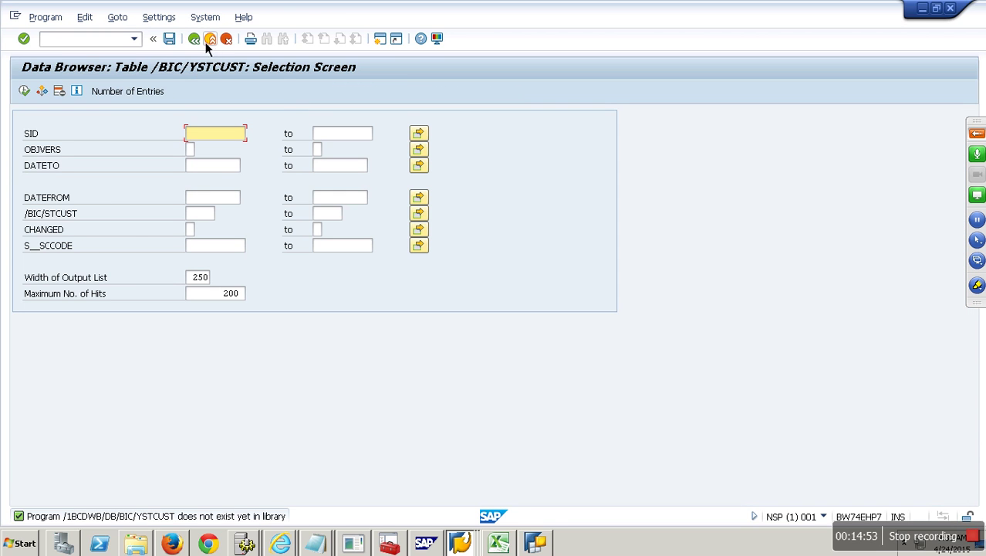
pyautogui.press('F3')
pyautogui.click(75, 244)
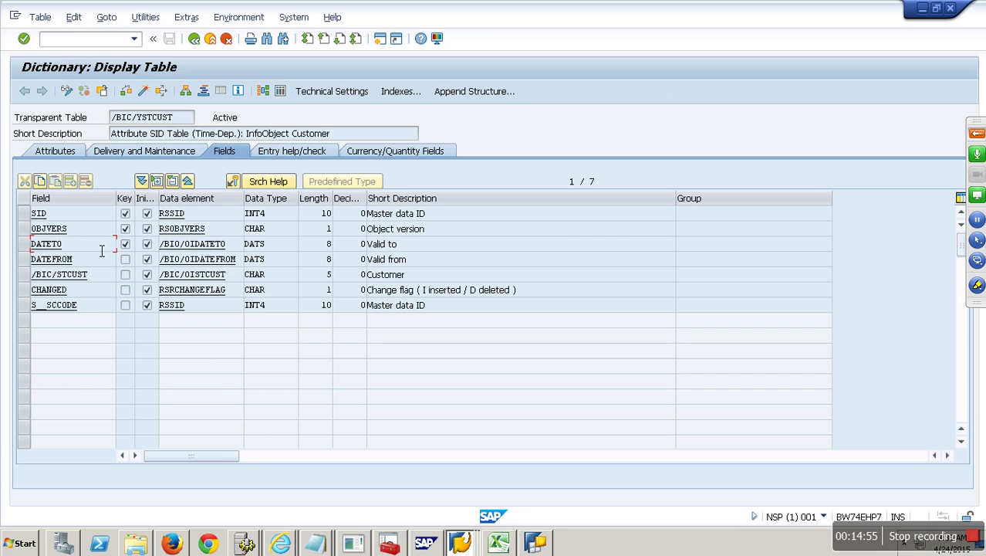
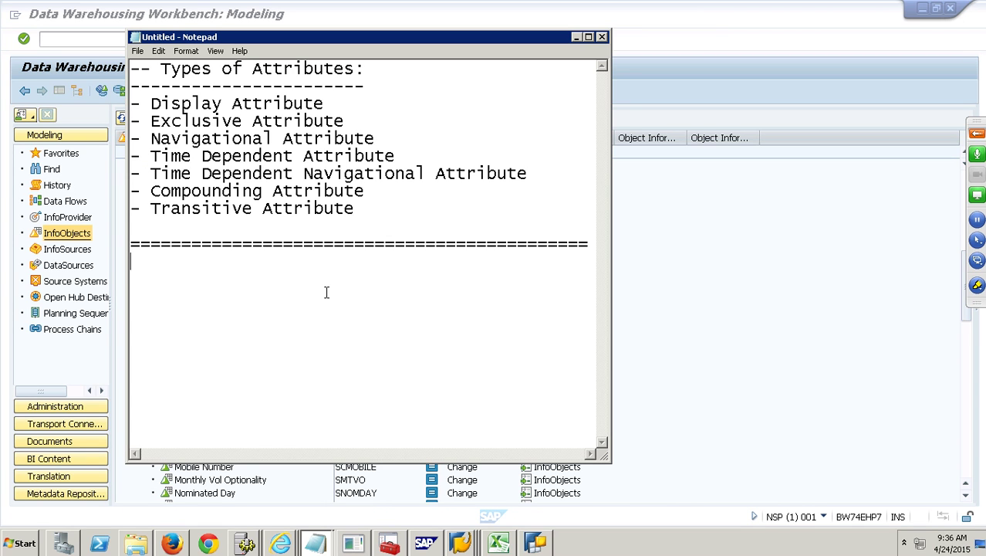
# Return to the Data Warehousing Workbench, display STCUST's attributes, and view the details of its SCCODE attribute
pyautogui.click(644, 233)
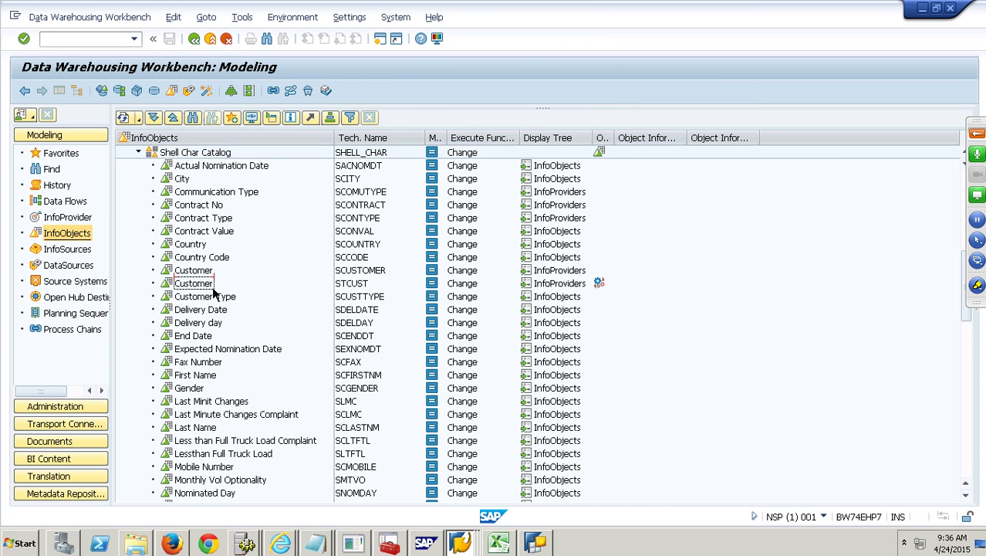
pyautogui.doubleClick(193, 283)
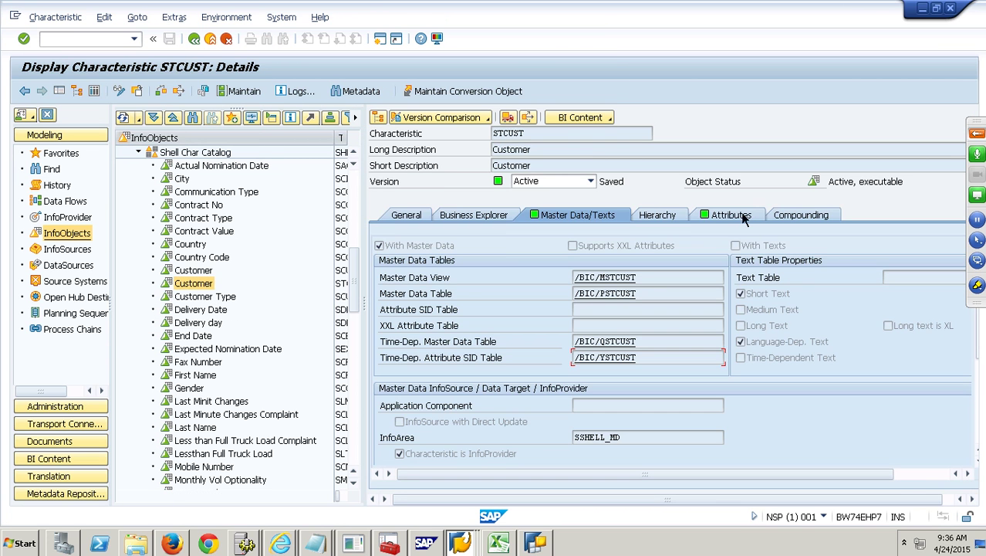
pyautogui.click(732, 220)
pyautogui.click(449, 343)
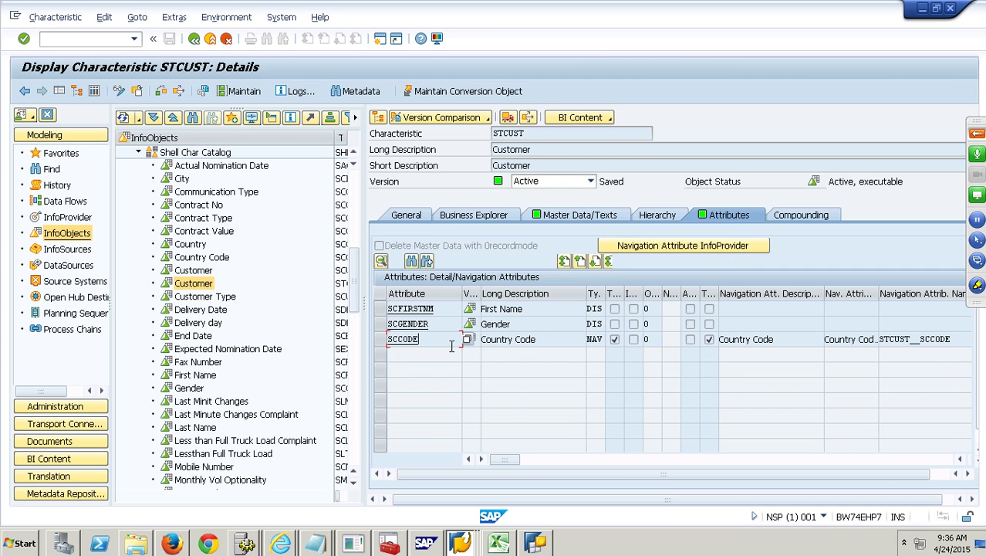
pyautogui.doubleClick(397, 339)
pyautogui.click(410, 349)
pyautogui.doubleClick(410, 348)
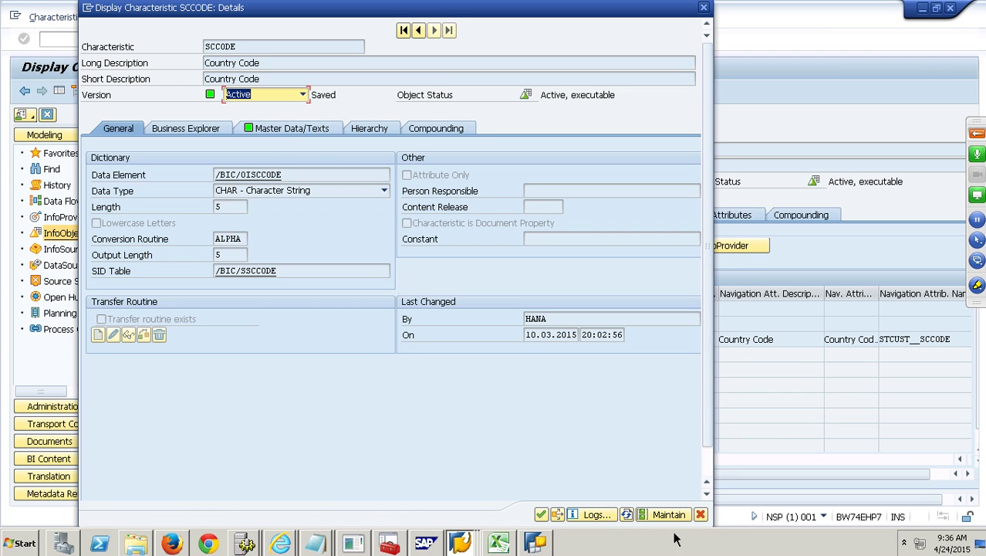
pyautogui.click(700, 514)
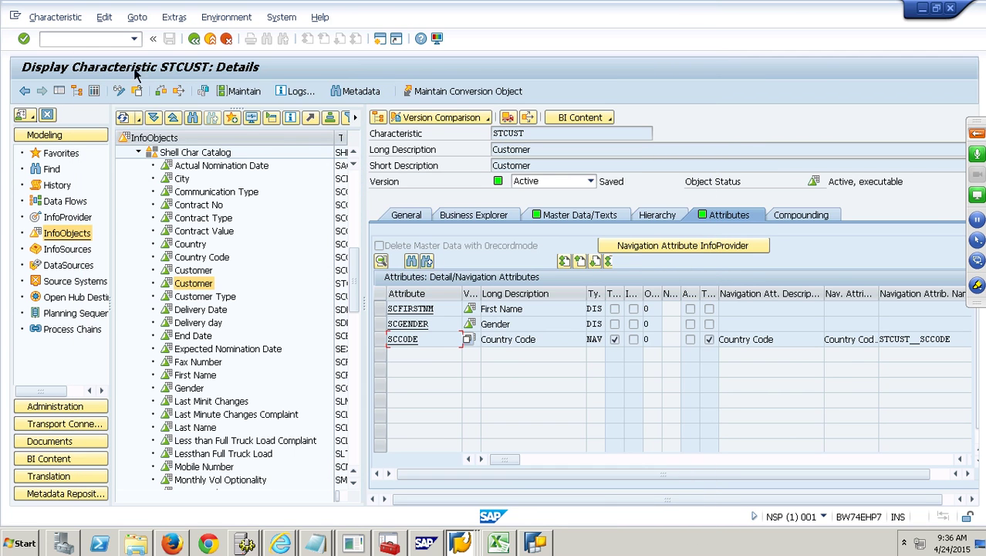
# Switch STCUST to edit mode, enable With Master Data for its SCCODE attribute, and open SCCODE's empty attribute list
pyautogui.click(119, 91)
pyautogui.doubleClick(403, 339)
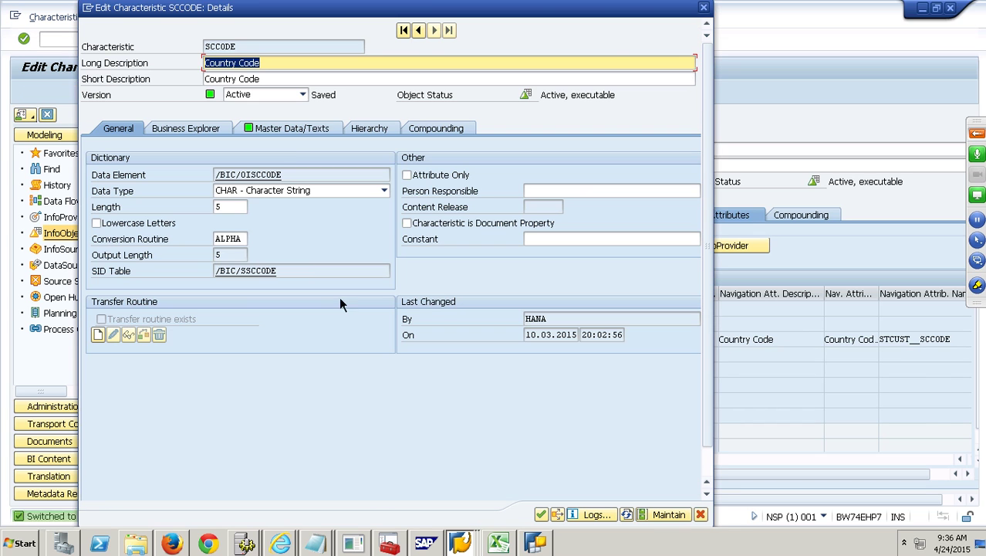
pyautogui.click(332, 132)
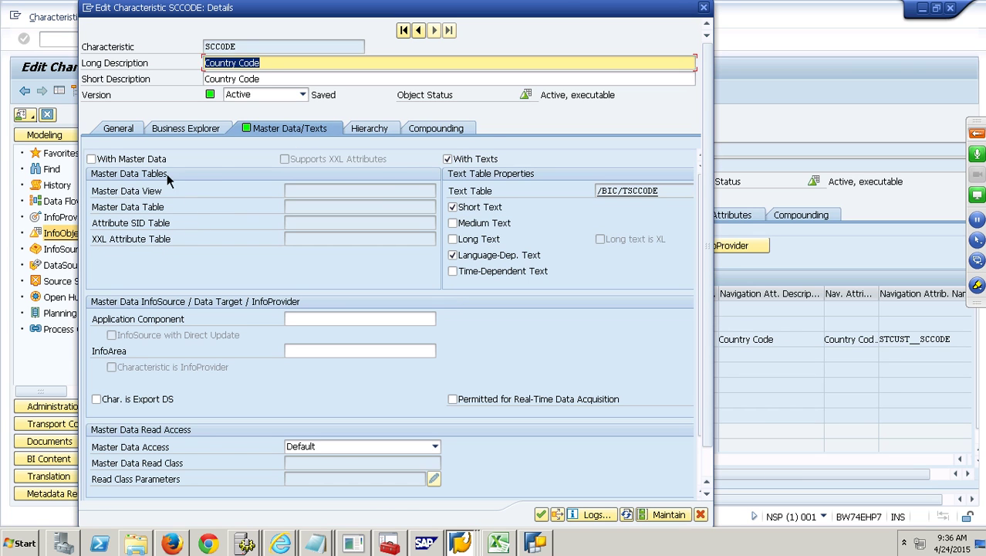
pyautogui.click(91, 158)
pyautogui.click(436, 131)
pyautogui.click(158, 226)
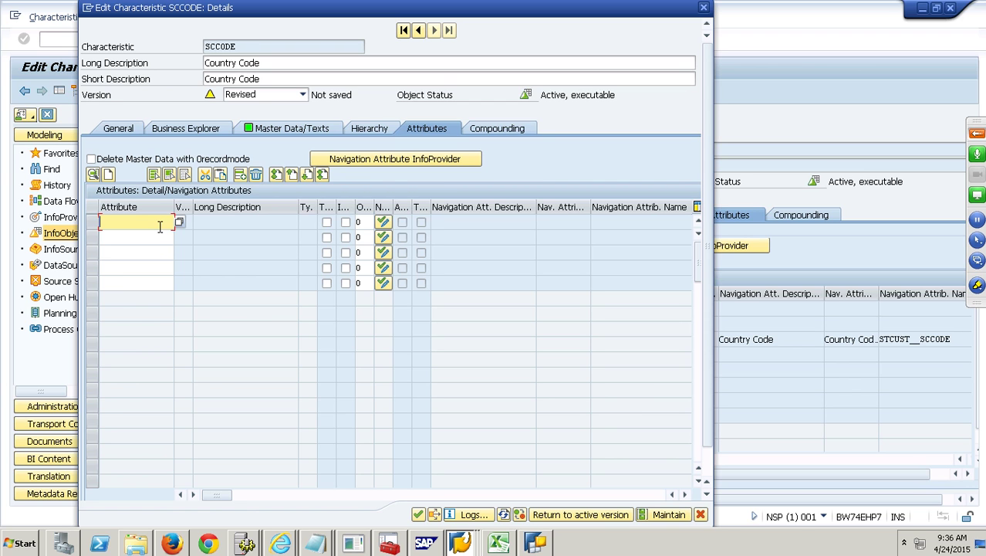
# Switch to the Notepad notes on attribute types and highlight the Transitive Attribute line
pyautogui.click(331, 544)
pyautogui.click(330, 524)
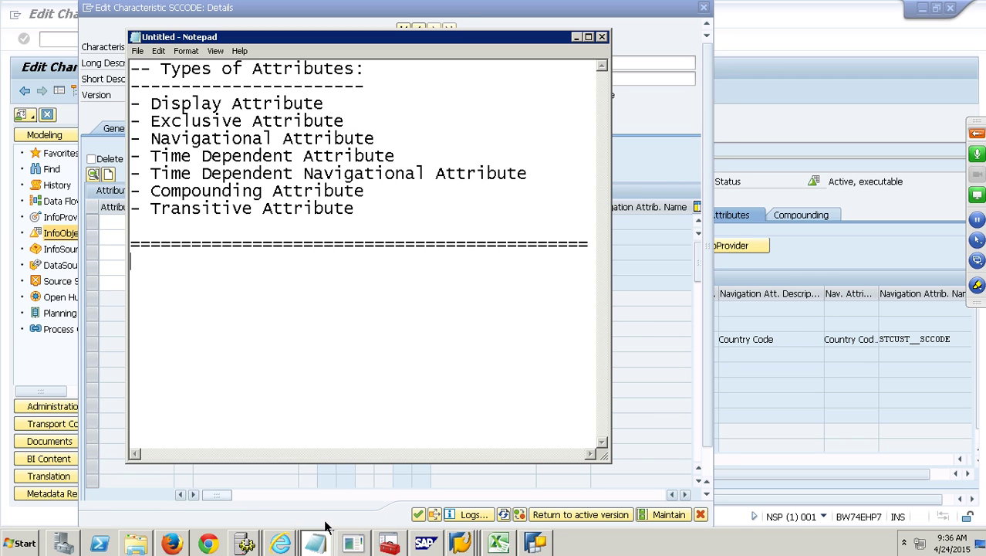
pyautogui.click(374, 215)
pyautogui.keyDown('shift'); pyautogui.click(122, 218); pyautogui.keyUp('shift')
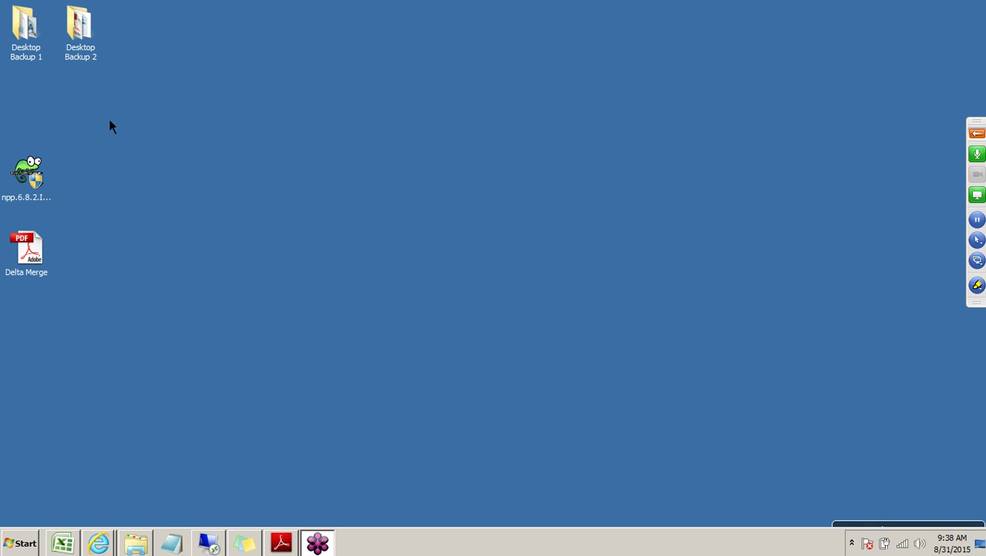
# From the Desktop Backup 2 folder, open Vedios Sharing and go to Batch 3 > Advanced Modelling
pyautogui.doubleClick(90, 60)
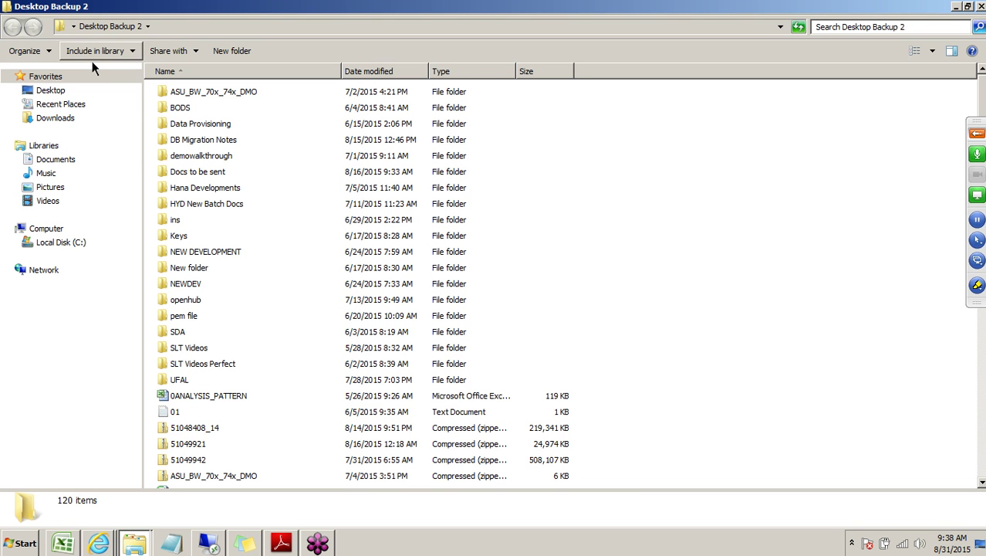
pyautogui.press('n')
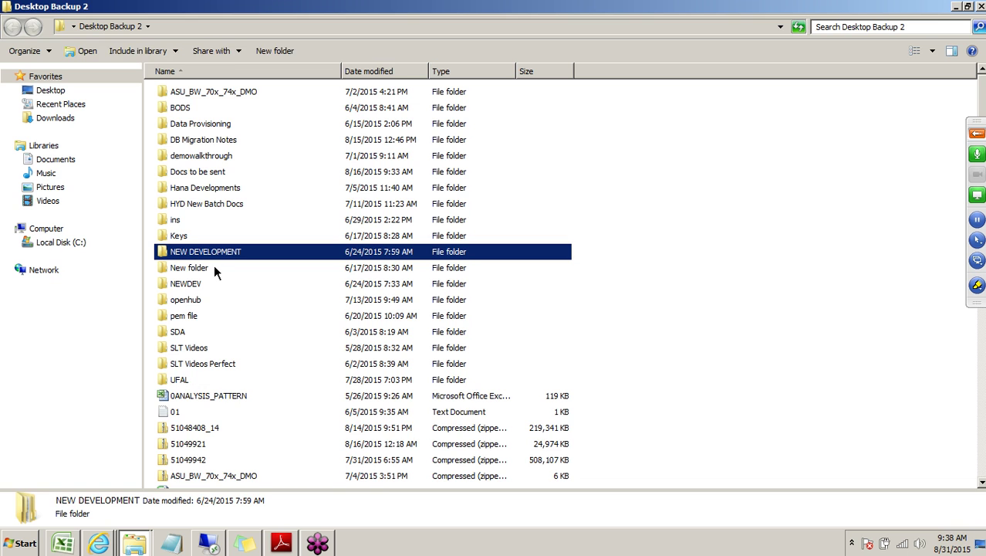
pyautogui.press('v')
pyautogui.press('e')
pyautogui.doubleClick(232, 450)
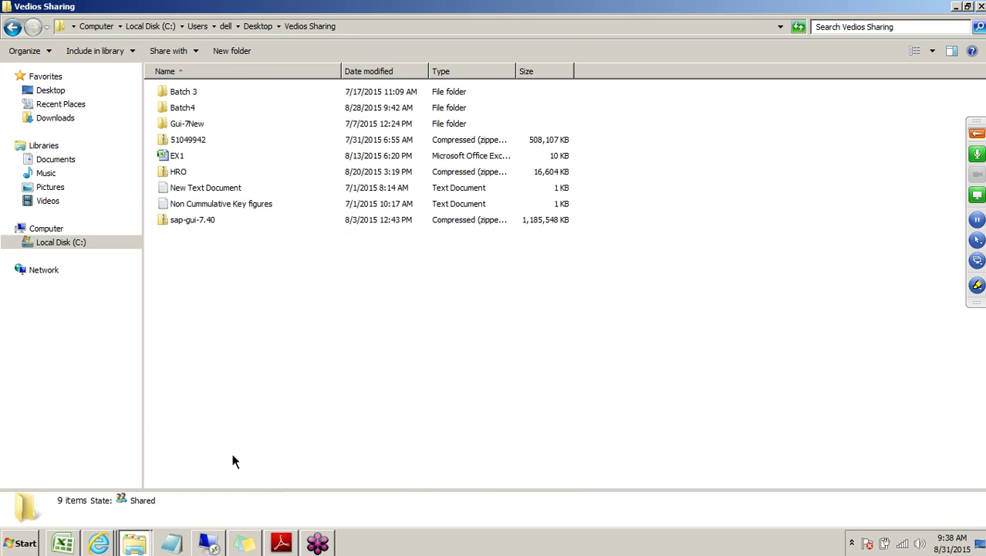
pyautogui.doubleClick(197, 99)
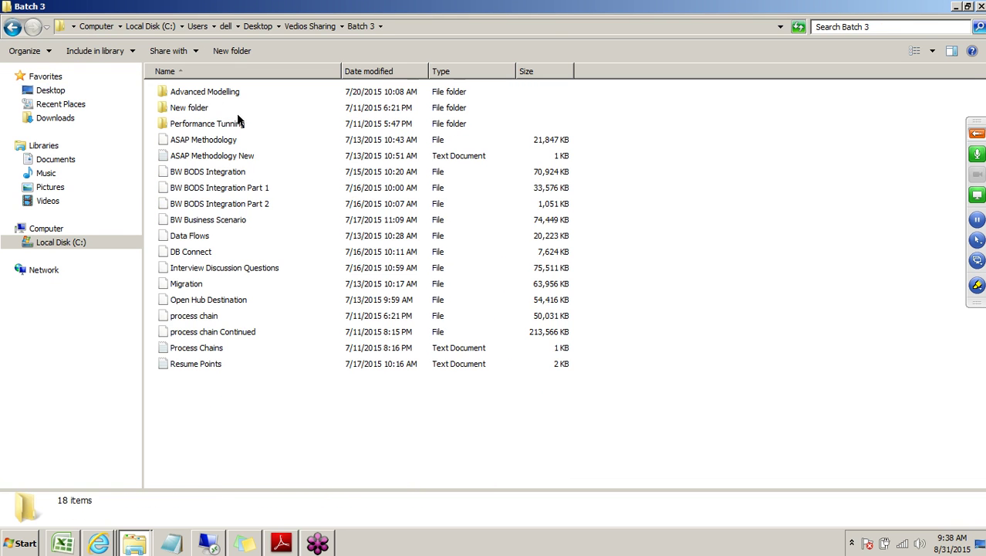
pyautogui.doubleClick(223, 98)
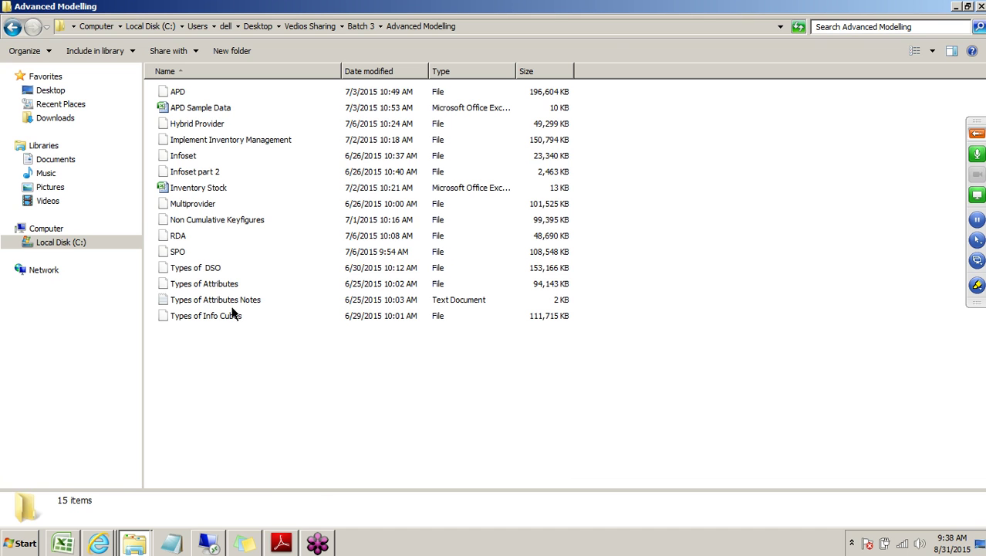
# Open the Types of Attributes Notes text file, skim through its contents, and close it
pyautogui.doubleClick(206, 283)
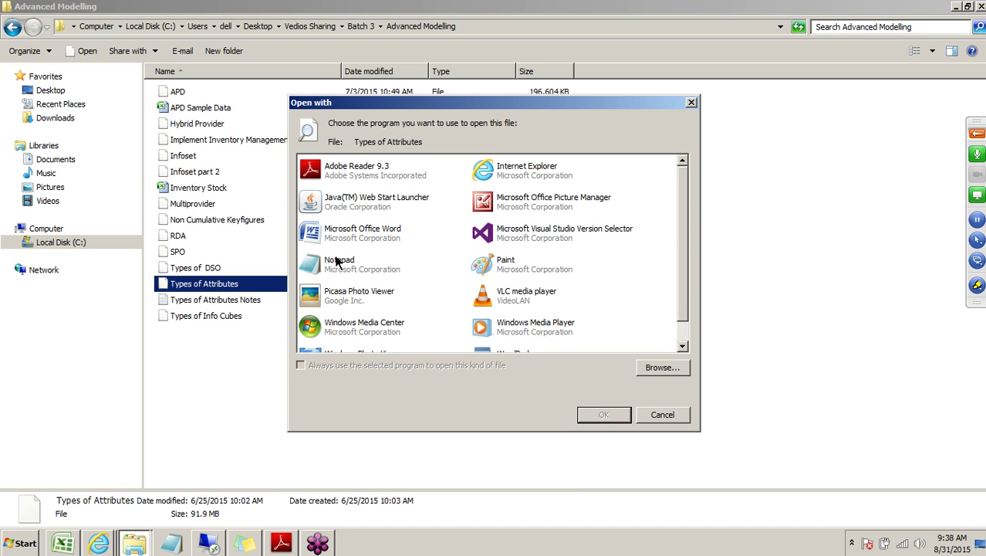
pyautogui.click(656, 413)
pyautogui.doubleClick(242, 300)
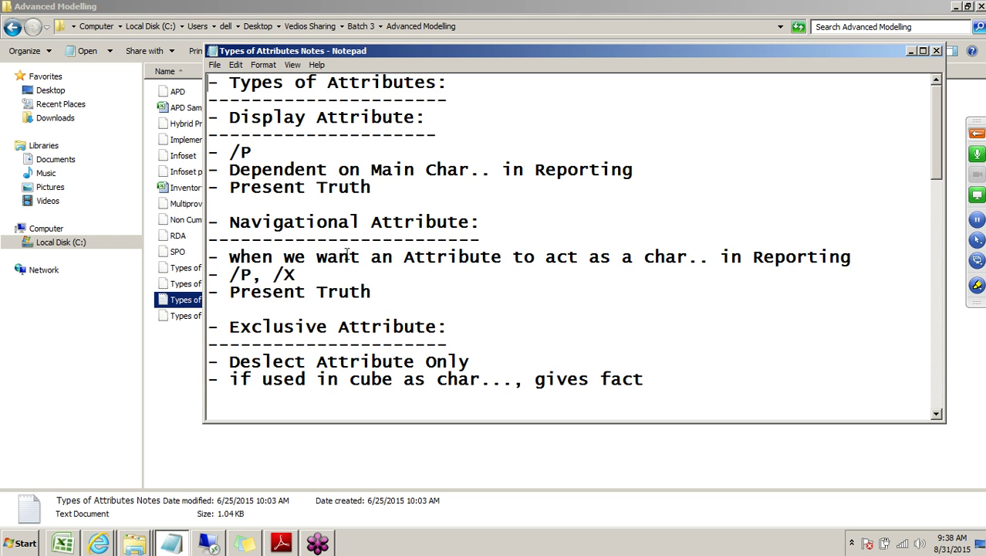
pyautogui.scroll(-10, 360, 236)
pyautogui.scroll(-4, 359, 235)
pyautogui.scroll(15, 355, 247)
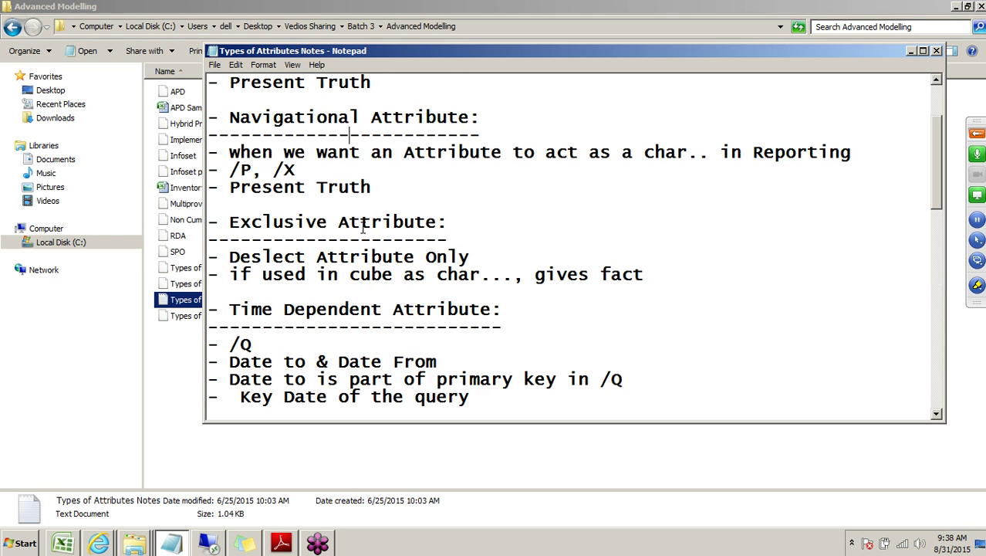
pyautogui.click(936, 50)
# Copy the Types of Attributes Notes file into Vedios Sharing > Batch4 > Advance Modelling > Types of Attributes and minimize the folder window
pyautogui.rightClick(249, 305)
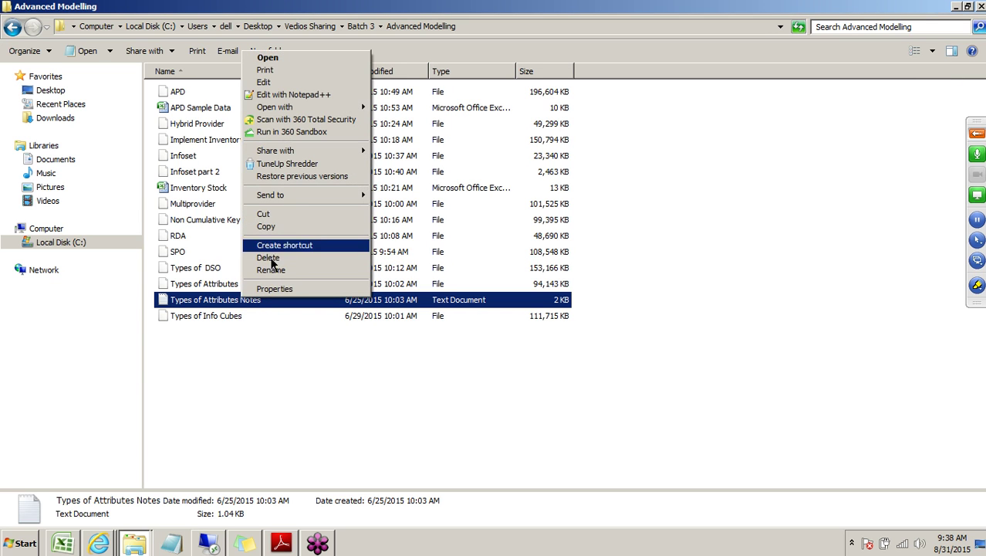
pyautogui.click(280, 227)
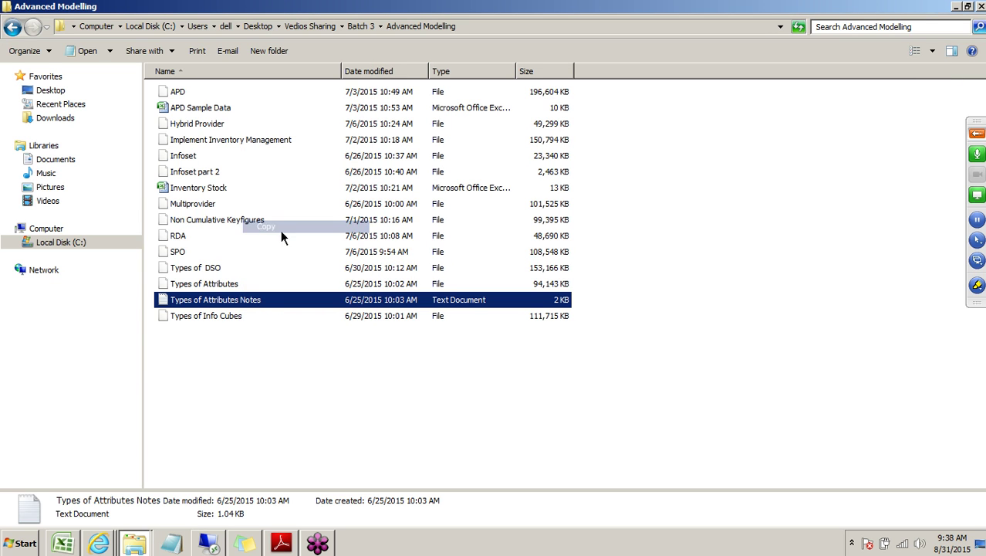
pyautogui.click(359, 28)
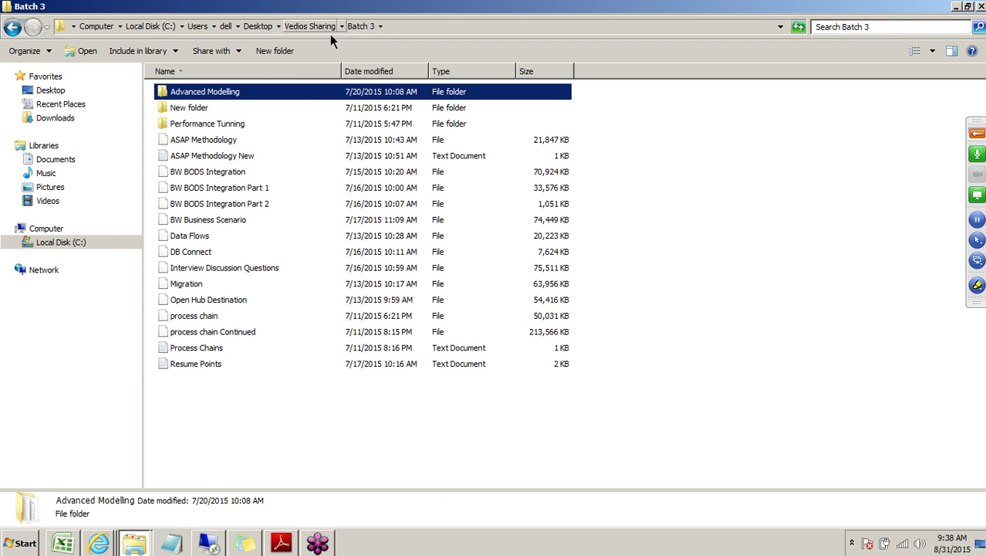
pyautogui.click(324, 30)
pyautogui.click(206, 114)
pyautogui.doubleClick(205, 115)
pyautogui.doubleClick(216, 94)
pyautogui.doubleClick(209, 114)
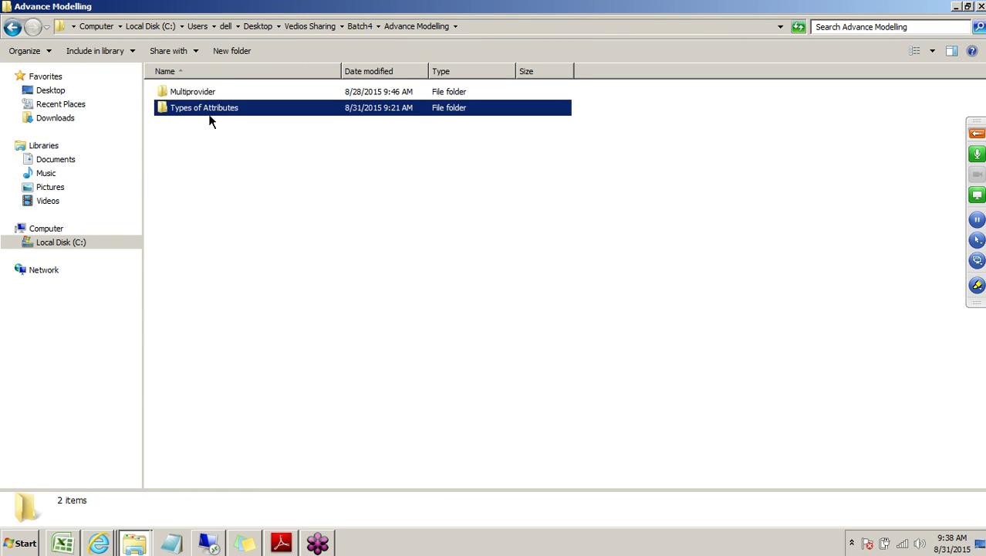
pyautogui.rightClick(253, 162)
pyautogui.click(290, 237)
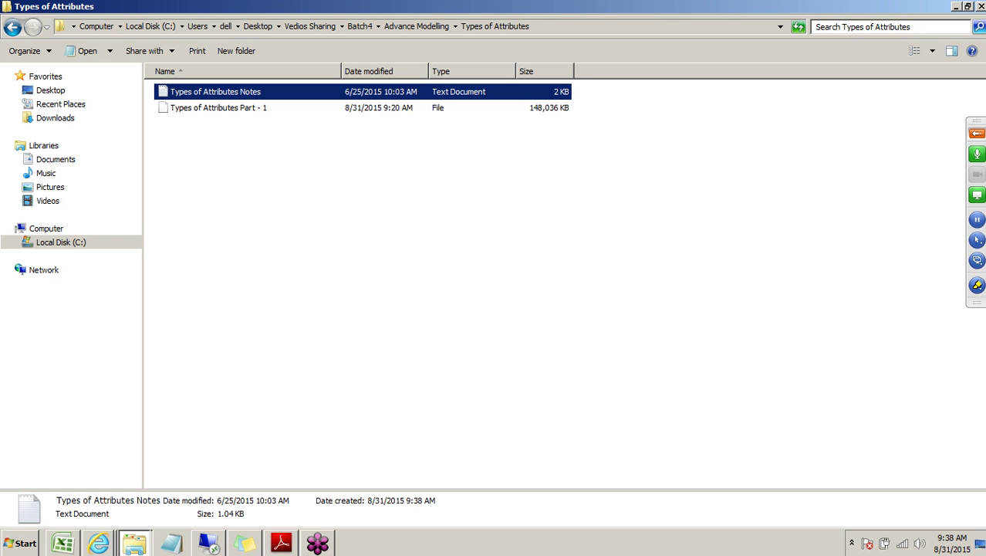
pyautogui.click(958, 9)
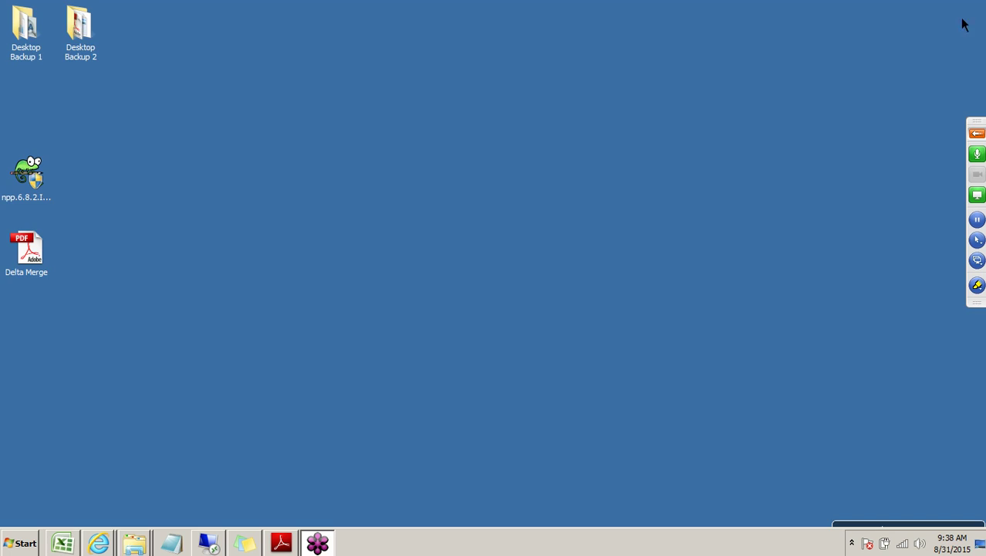